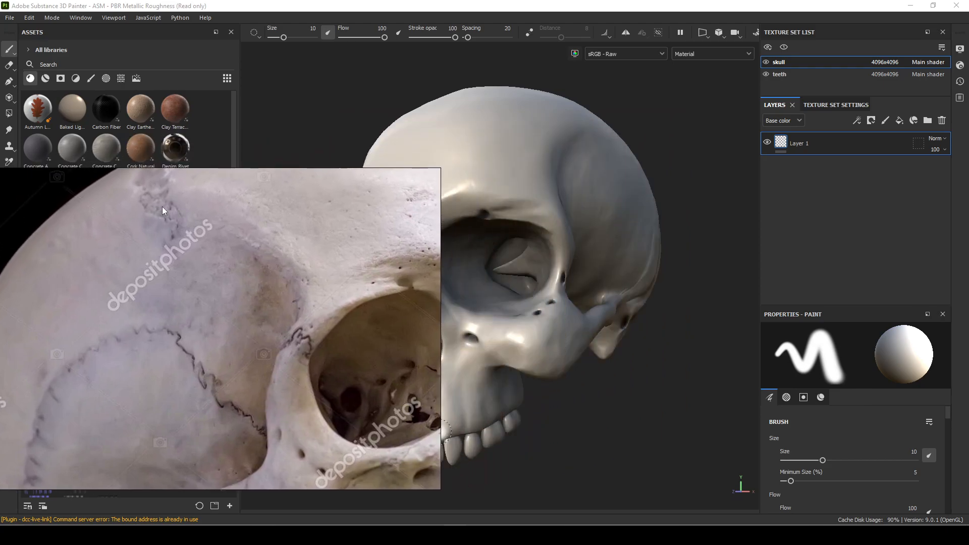
Examine the skull model's forehead, eye socket and temple from several angles against the reference photo
{"action": "scroll", "coordinate": [580, 220], "scroll_direction": "up", "scroll_amount": 3}
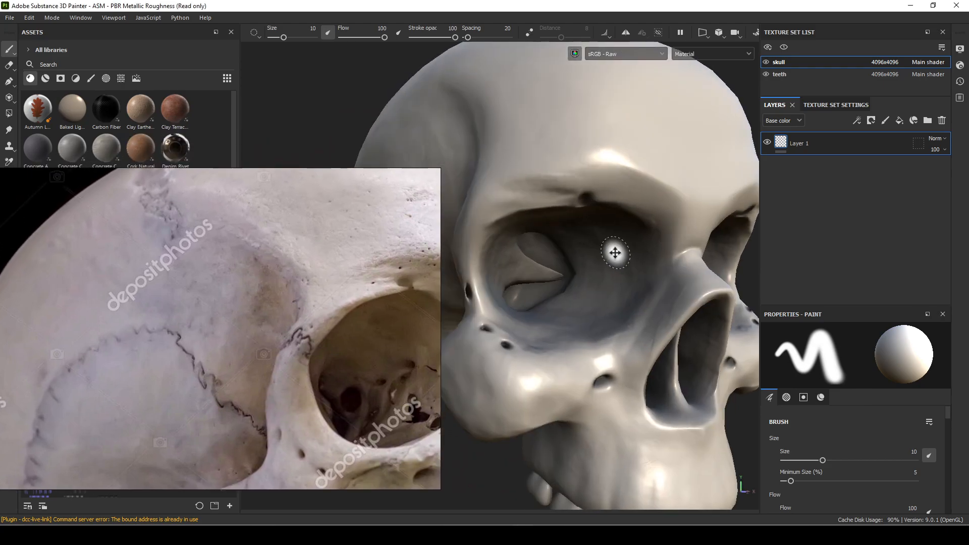
{"action": "scroll", "coordinate": [615, 253], "scroll_direction": "up", "scroll_amount": 4}
{"action": "left_click_drag", "start_coordinate": [572, 302], "coordinate": [483, 294], "text": "alt"}
{"action": "scroll", "coordinate": [454, 258], "scroll_direction": "down", "scroll_amount": 5}
{"action": "left_click_drag", "start_coordinate": [435, 225], "coordinate": [520, 344], "text": "alt"}
{"action": "middle_click_drag", "start_coordinate": [509, 339], "coordinate": [565, 368], "text": "alt"}
{"action": "right_click_drag", "start_coordinate": [557, 258], "coordinate": [627, 296], "text": "shift"}
{"action": "left_click_drag", "start_coordinate": [618, 275], "coordinate": [561, 259], "text": "alt"}
{"action": "middle_click_drag", "start_coordinate": [653, 249], "coordinate": [618, 234], "text": "alt"}
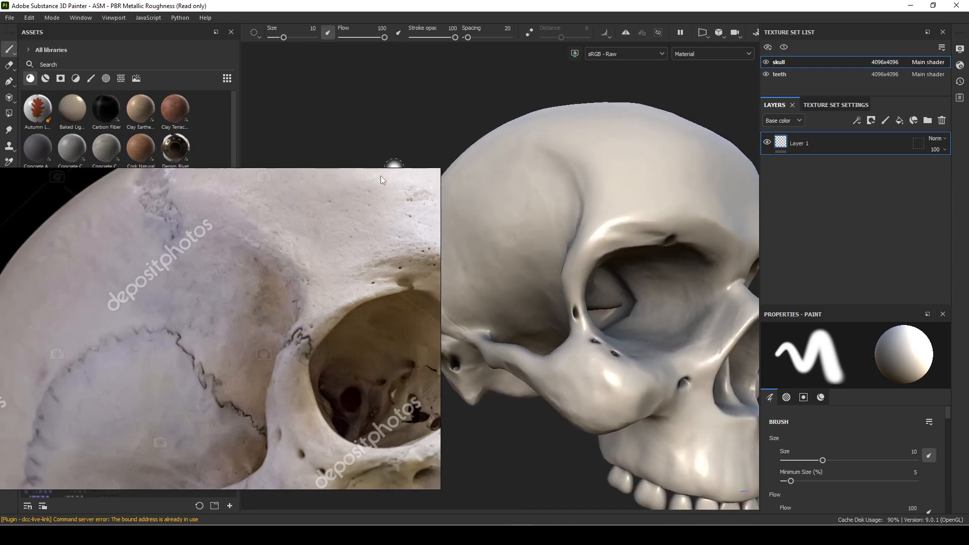
Move and narrow the skull reference photo window beside the model, and rescale the photo to show the temple and eye socket
{"action": "mouse_move", "coordinate": [373, 292]}
{"action": "right_mouse_down"}
{"action": "mouse_move", "coordinate": [539, 203]}
{"action": "mouse_move", "coordinate": [564, 222]}
{"action": "right_mouse_up"}
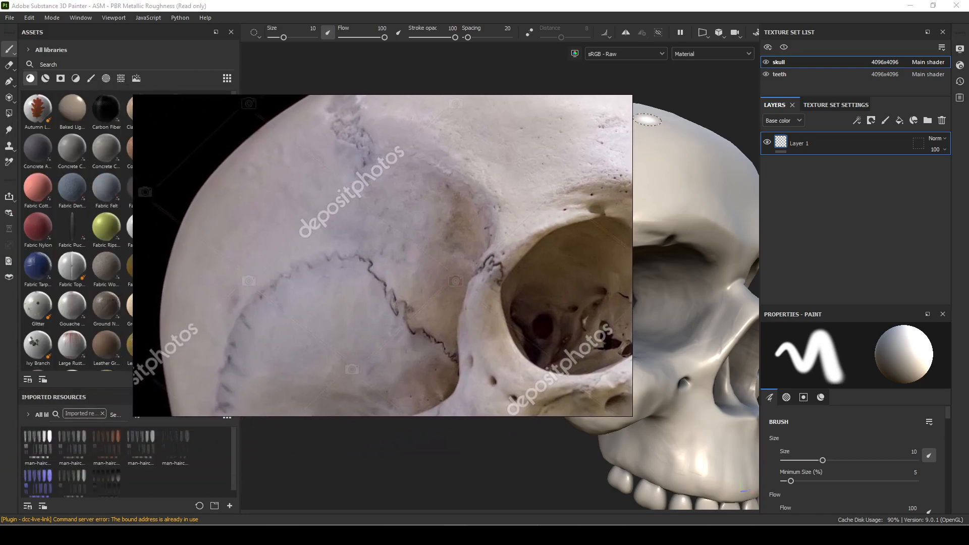
{"action": "left_click_drag", "start_coordinate": [630, 112], "coordinate": [369, 237]}
{"action": "scroll", "coordinate": [301, 254], "scroll_direction": "down", "scroll_amount": 5}
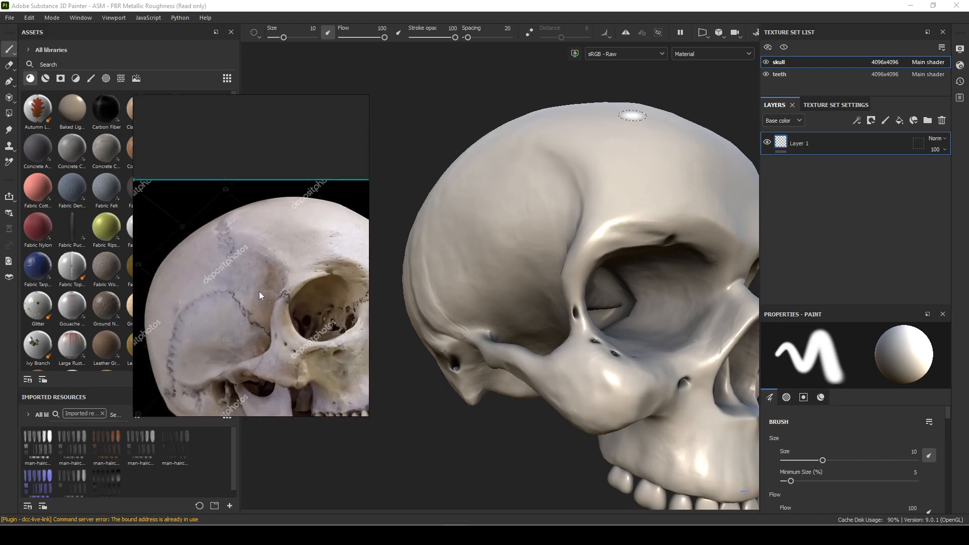
{"action": "scroll", "coordinate": [275, 312], "scroll_direction": "up", "scroll_amount": 3}
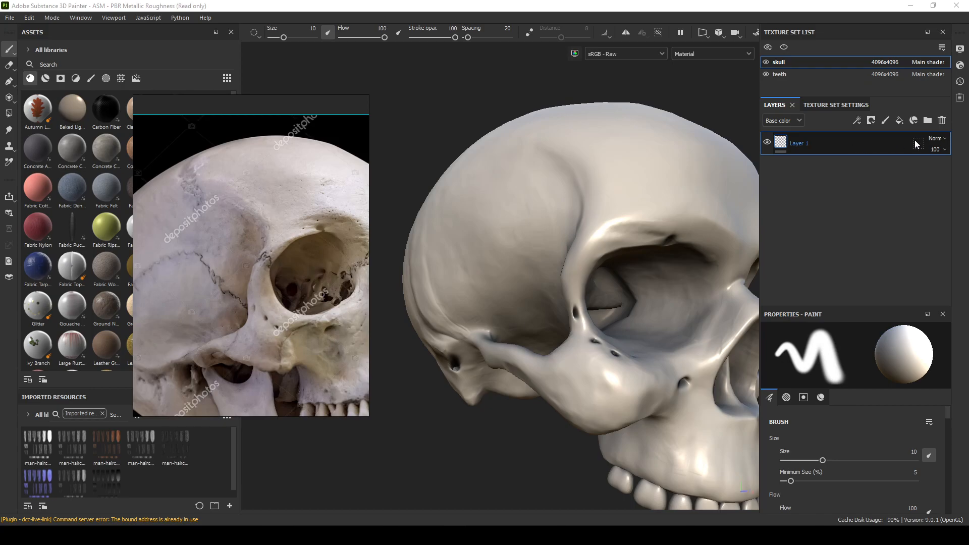
Delete Layer 1 from the skull texture set and add a fill layer in its place
{"action": "left_click", "coordinate": [943, 121]}
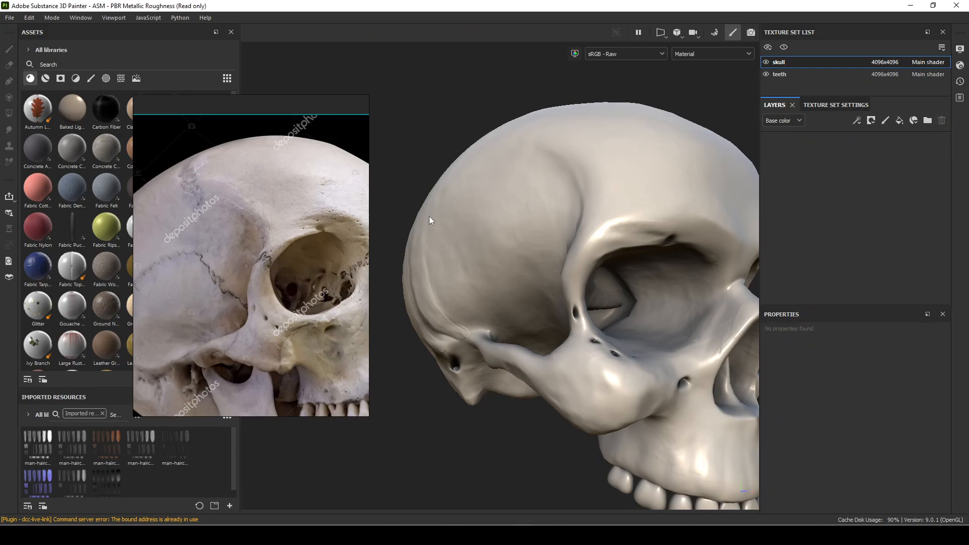
{"action": "left_click", "coordinate": [900, 121]}
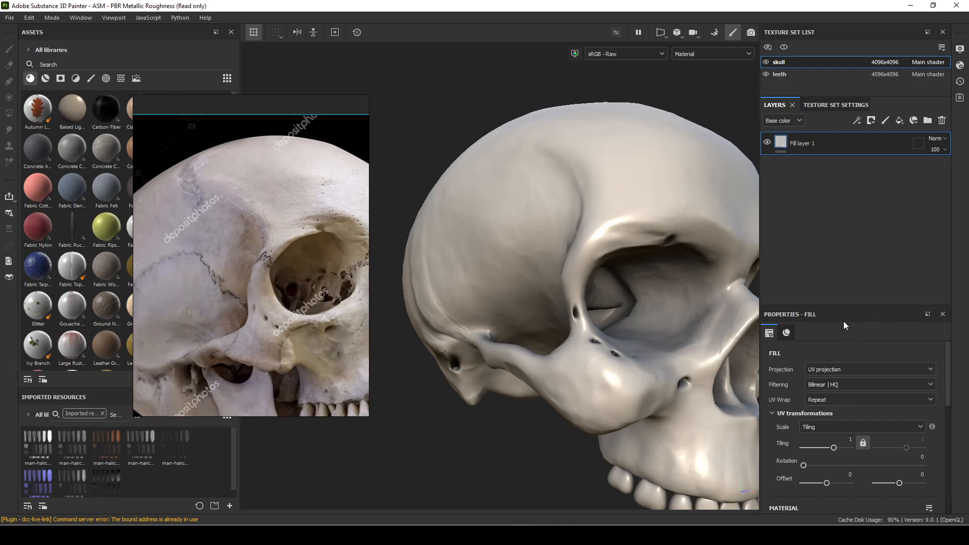
Enlarge the fill properties area and sample the fill layer's base color from the bone in the reference photo
{"action": "left_click_drag", "start_coordinate": [814, 311], "coordinate": [813, 212]}
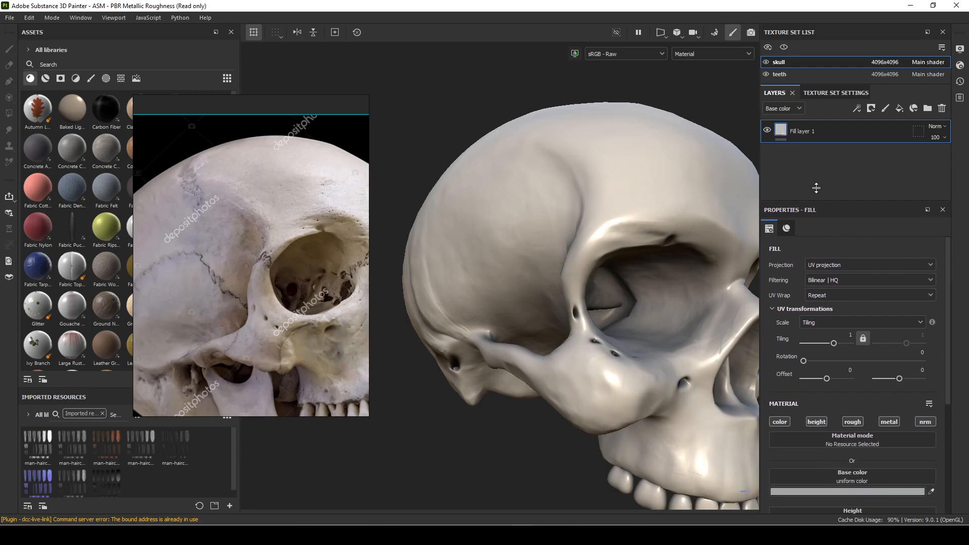
{"action": "scroll", "coordinate": [888, 374], "scroll_direction": "down", "scroll_amount": 1}
{"action": "left_click", "coordinate": [929, 432]}
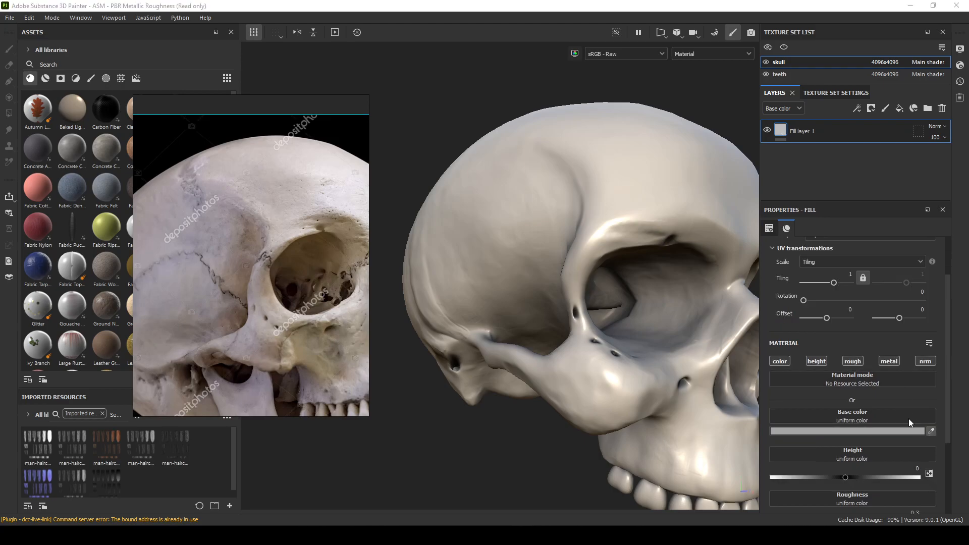
{"action": "left_click", "coordinate": [285, 233]}
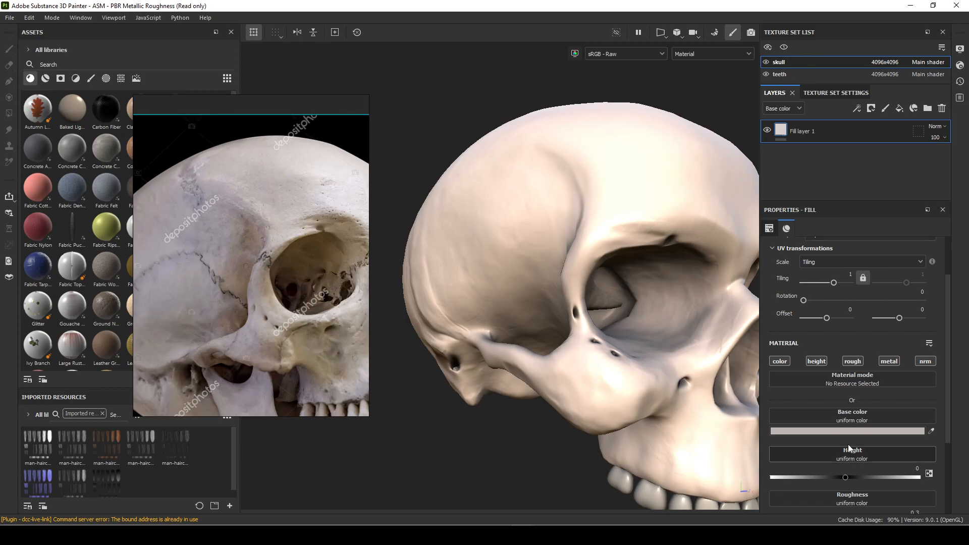
Raise the fill layer's roughness to 1 and check the skull's shading from different angles and lighting
{"action": "scroll", "coordinate": [828, 458], "scroll_direction": "down", "scroll_amount": 3}
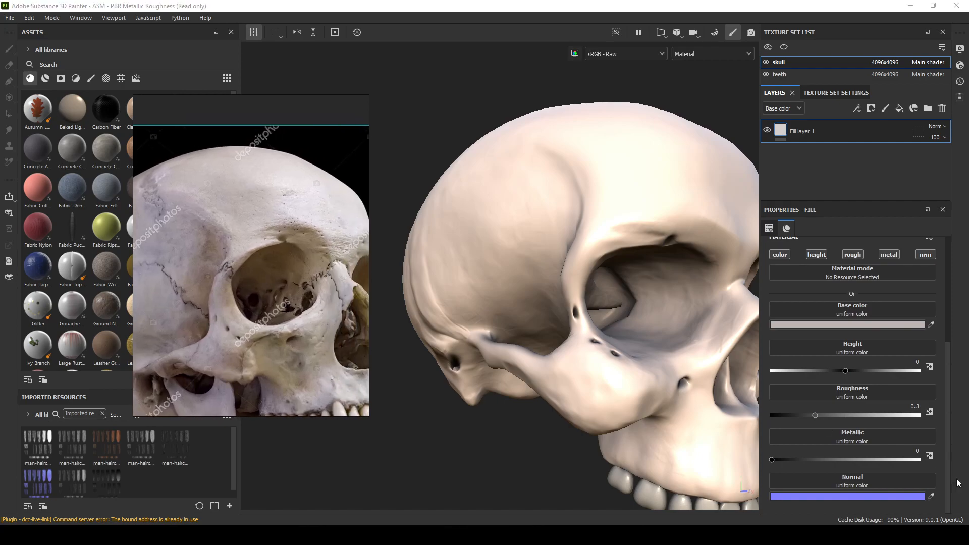
{"action": "mouse_move", "coordinate": [817, 413]}
{"action": "left_mouse_down"}
{"action": "mouse_move", "coordinate": [872, 414]}
{"action": "mouse_move", "coordinate": [813, 421]}
{"action": "mouse_move", "coordinate": [857, 415]}
{"action": "left_mouse_up"}
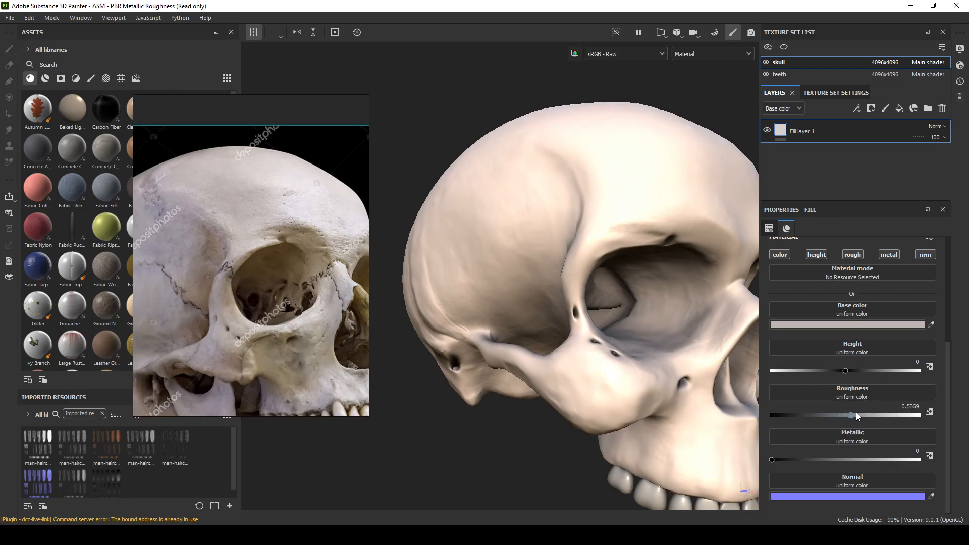
{"action": "middle_click_drag", "start_coordinate": [701, 396], "coordinate": [616, 417], "text": "alt"}
{"action": "left_click_drag", "start_coordinate": [616, 417], "coordinate": [636, 406], "text": "alt"}
{"action": "right_click_drag", "start_coordinate": [636, 403], "coordinate": [699, 411], "text": "shift"}
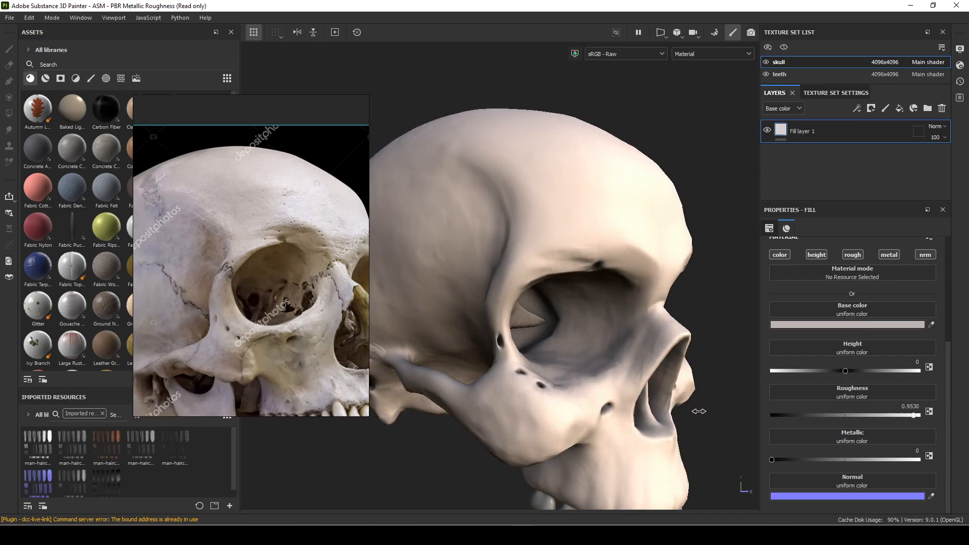
{"action": "left_click_drag", "start_coordinate": [913, 415], "coordinate": [908, 416]}
{"action": "left_click_drag", "start_coordinate": [725, 416], "coordinate": [649, 446], "text": "alt"}
{"action": "right_click_drag", "start_coordinate": [615, 429], "coordinate": [683, 431], "text": "shift"}
{"action": "left_click_drag", "start_coordinate": [620, 448], "coordinate": [650, 369], "text": "alt"}
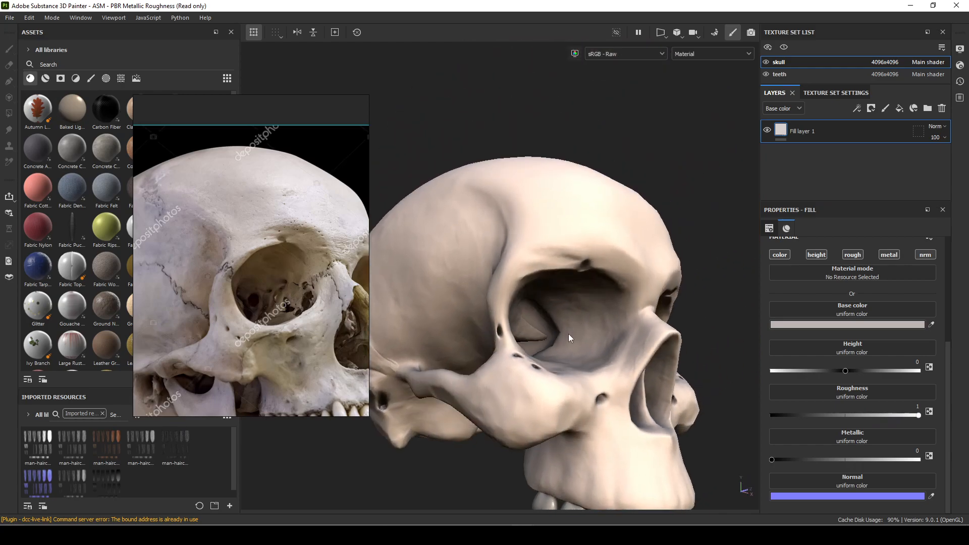
{"action": "left_click_drag", "start_coordinate": [583, 380], "coordinate": [589, 405], "text": "alt"}
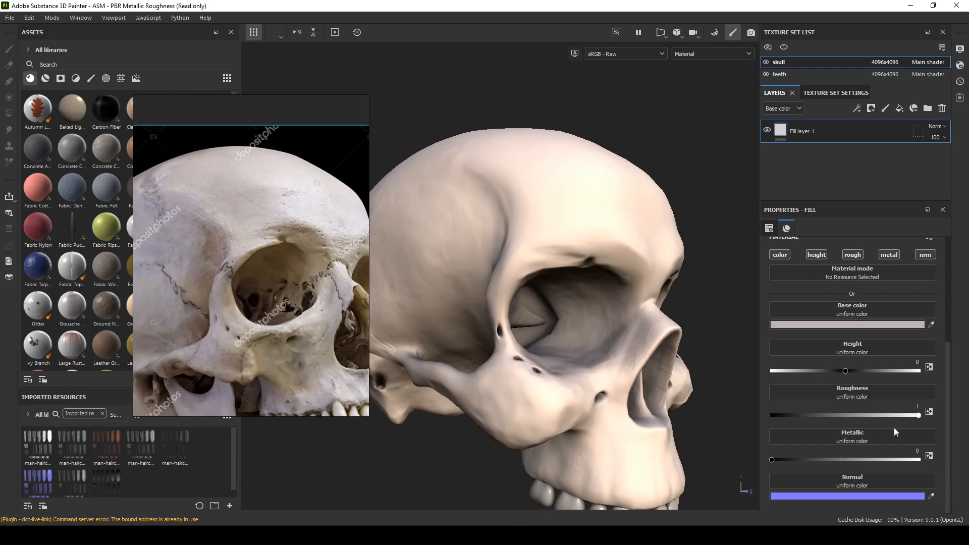
Try the fill layer's roughness at about 0.34 and then at about 0.64 under rotated lighting
{"action": "left_click_drag", "start_coordinate": [917, 415], "coordinate": [822, 416]}
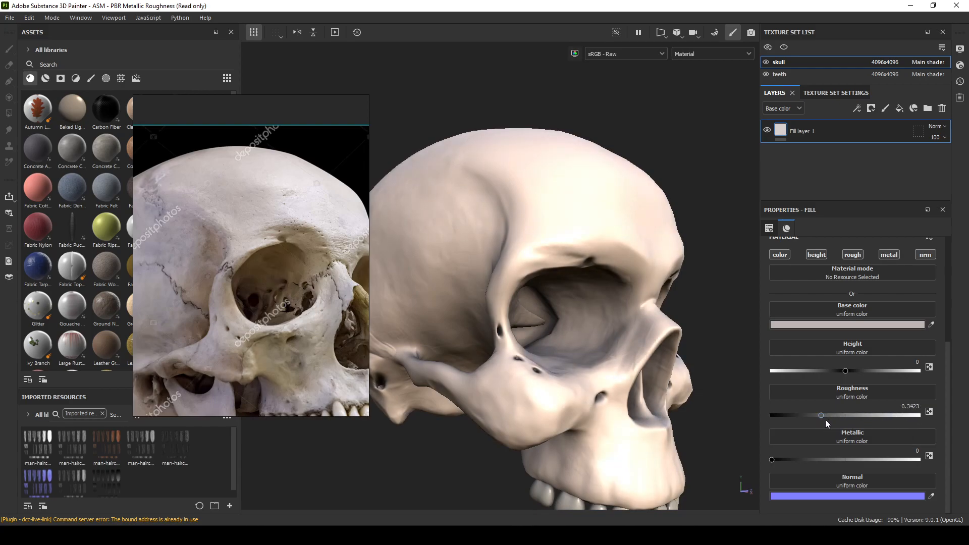
{"action": "right_click_drag", "start_coordinate": [668, 253], "coordinate": [680, 275], "text": "shift"}
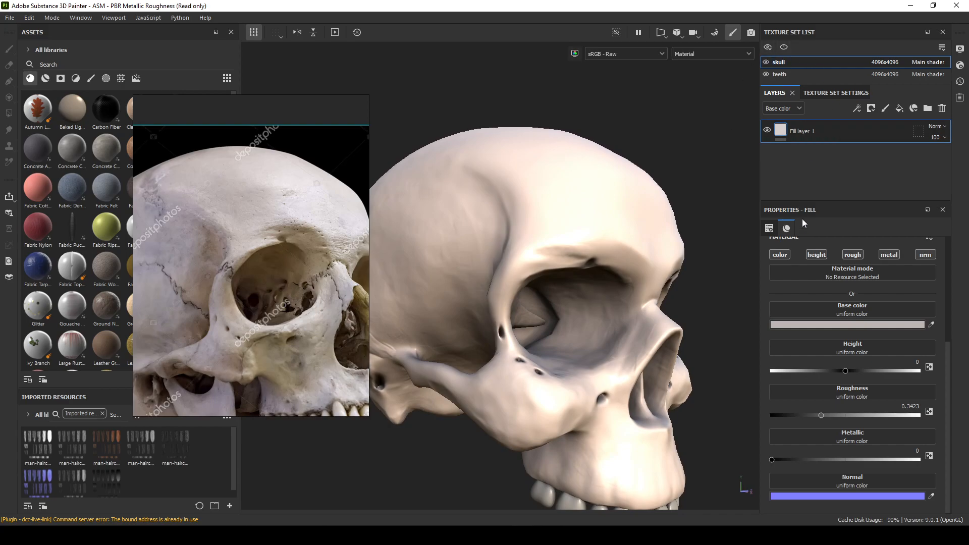
{"action": "mouse_move", "coordinate": [824, 415]}
{"action": "left_mouse_down"}
{"action": "mouse_move", "coordinate": [765, 413]}
{"action": "mouse_move", "coordinate": [866, 416]}
{"action": "left_mouse_up"}
{"action": "left_click_drag", "start_coordinate": [676, 348], "coordinate": [674, 376], "text": "alt"}
Darken the fill layer's base color to the gray bone tone 948E8C and check it on the skull
{"action": "left_click", "coordinate": [873, 324]}
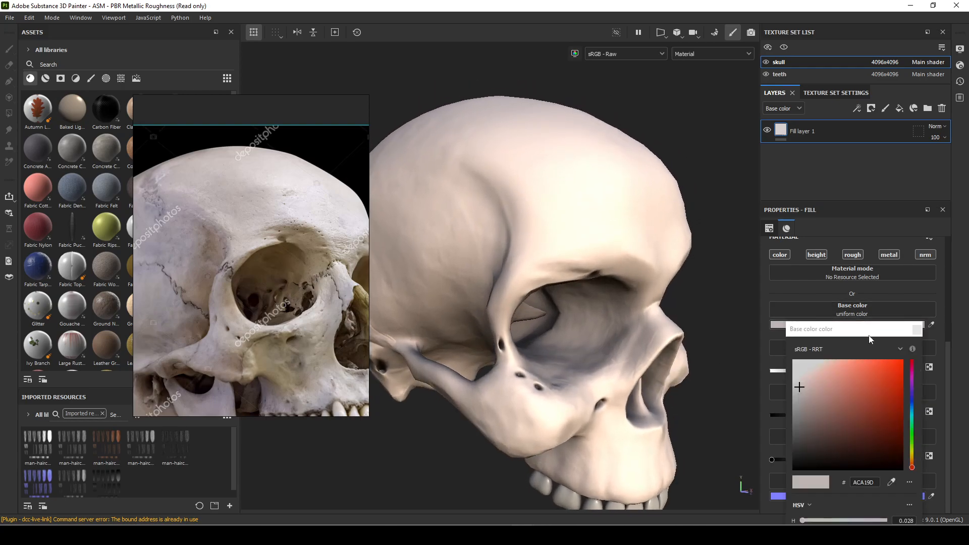
{"action": "left_click", "coordinate": [799, 395]}
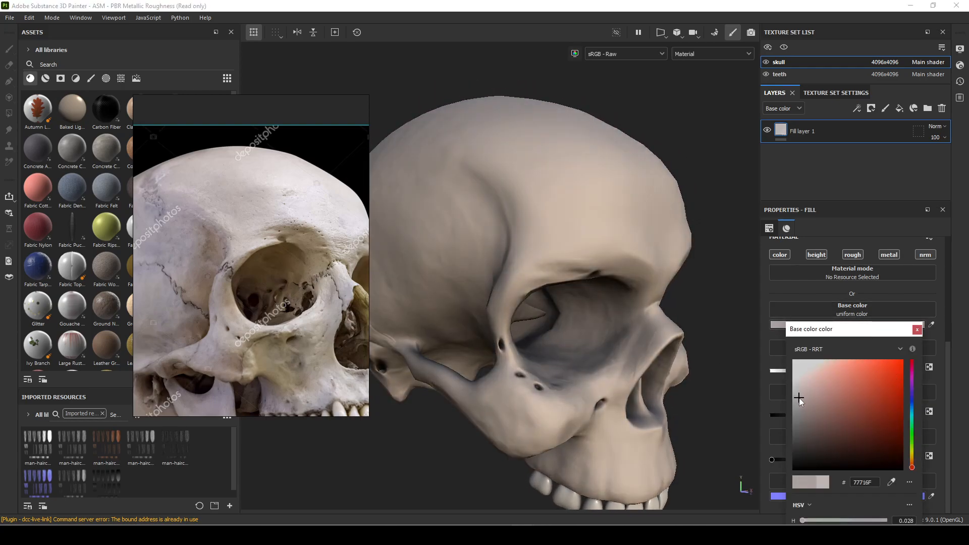
{"action": "left_click_drag", "start_coordinate": [798, 396], "coordinate": [797, 394]}
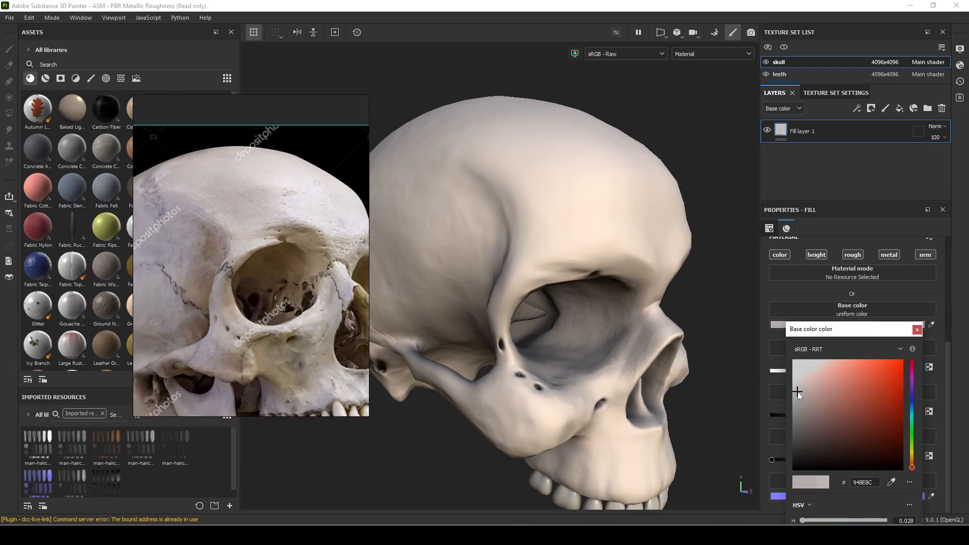
{"action": "left_click_drag", "start_coordinate": [670, 349], "coordinate": [693, 323], "text": "alt"}
{"action": "scroll", "coordinate": [696, 140], "scroll_direction": "up", "scroll_amount": 1}
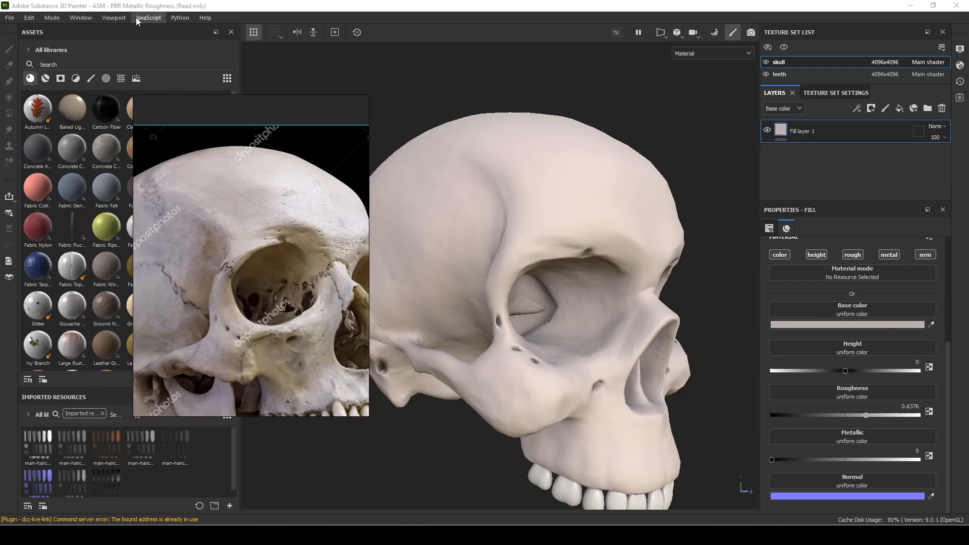
Select Legacy color management in the project configuration and apply it
{"action": "left_click", "coordinate": [84, 21]}
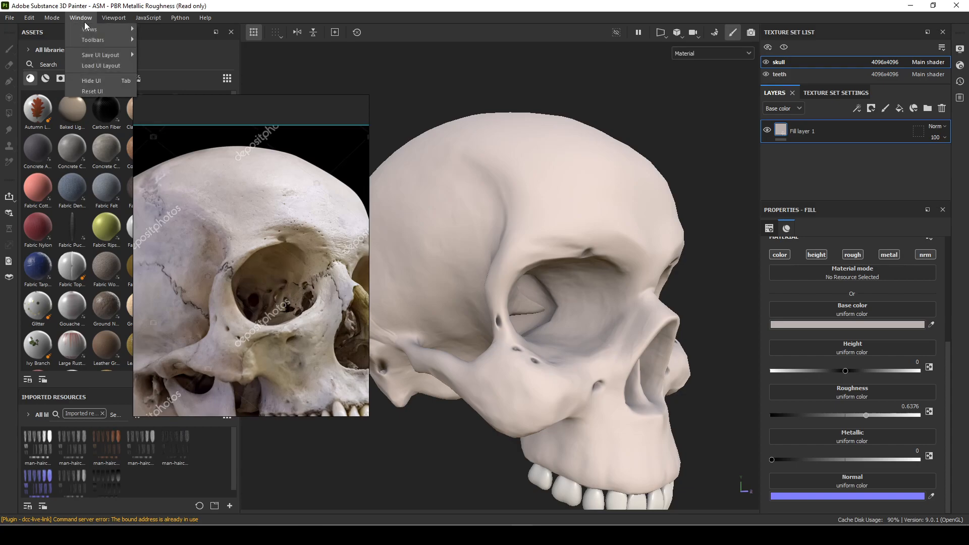
{"action": "mouse_move", "coordinate": [34, 21]}
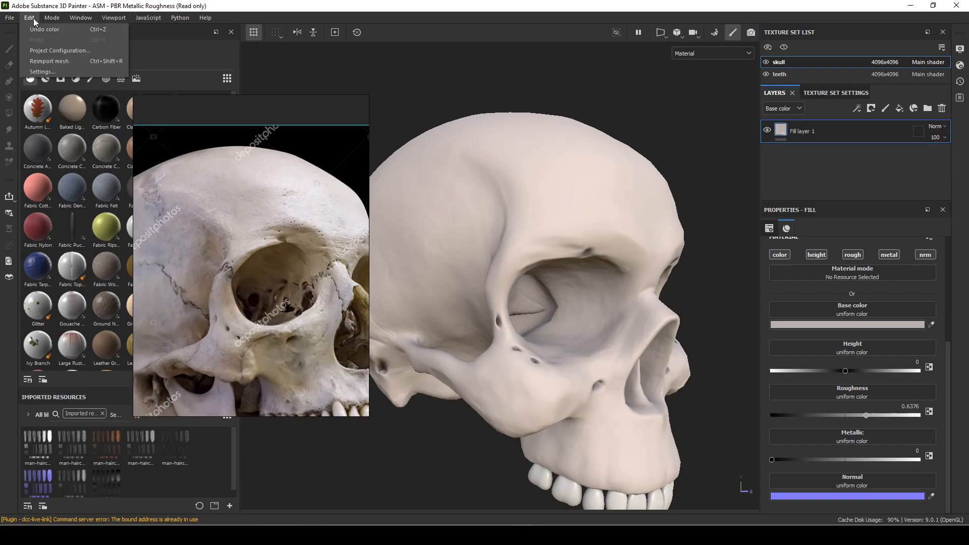
{"action": "left_click", "coordinate": [60, 50]}
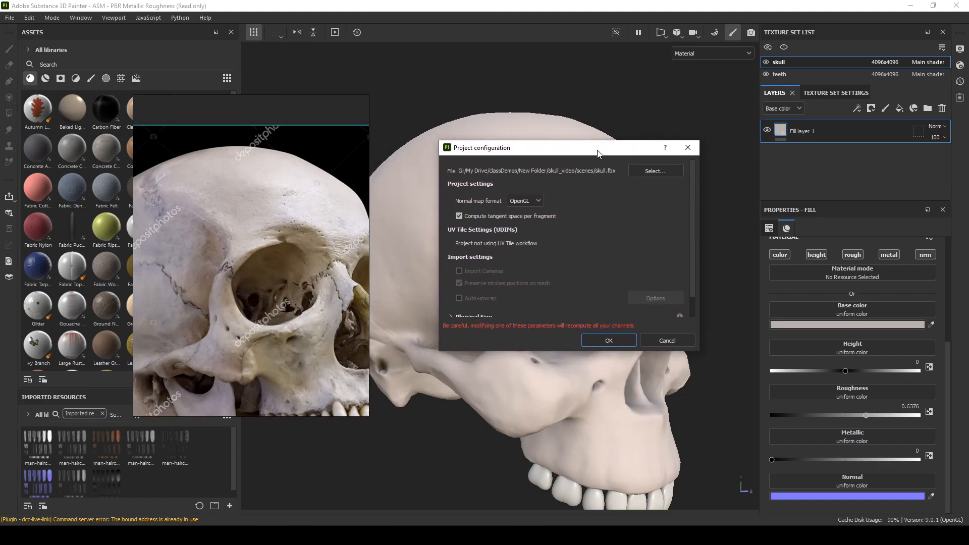
{"action": "left_click", "coordinate": [510, 308]}
{"action": "scroll", "coordinate": [591, 256], "scroll_direction": "down", "scroll_amount": 3}
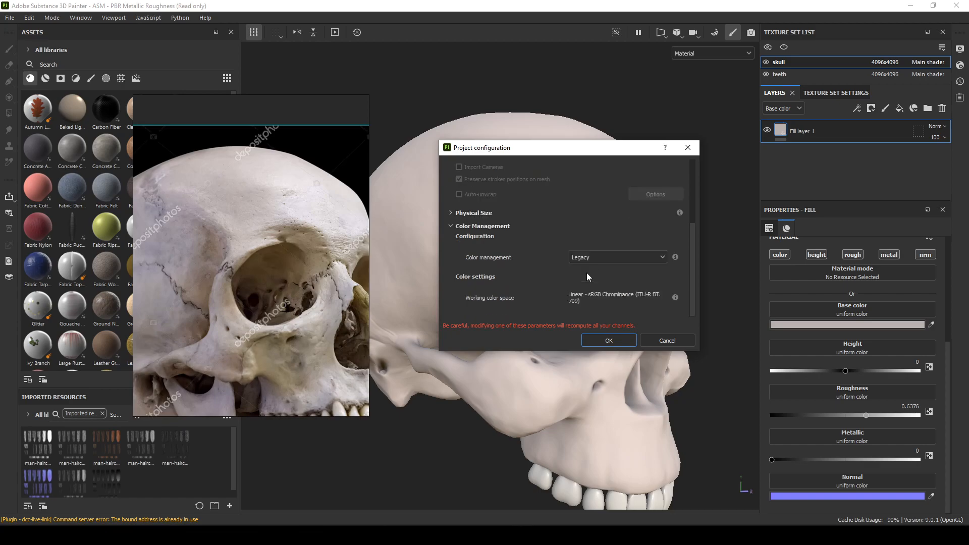
{"action": "left_click", "coordinate": [614, 259]}
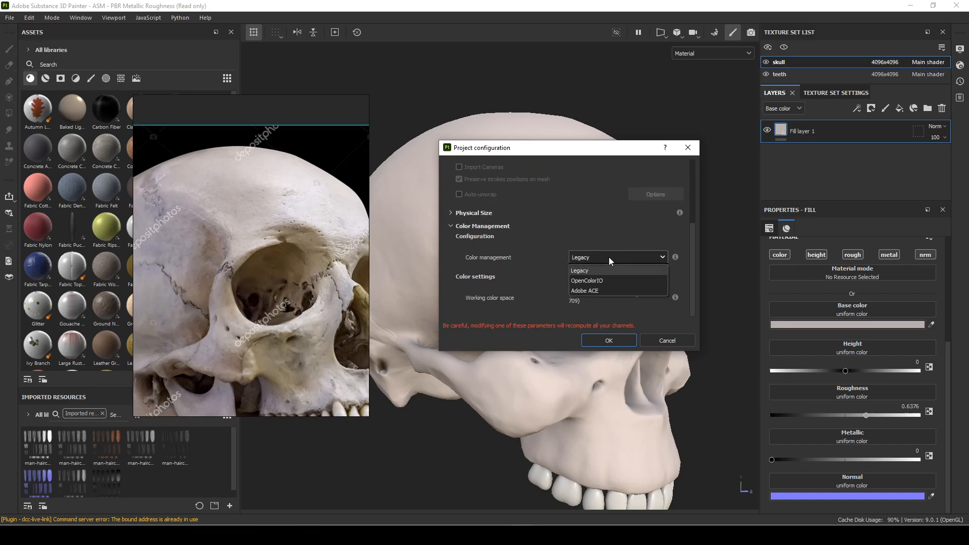
{"action": "left_click", "coordinate": [584, 271]}
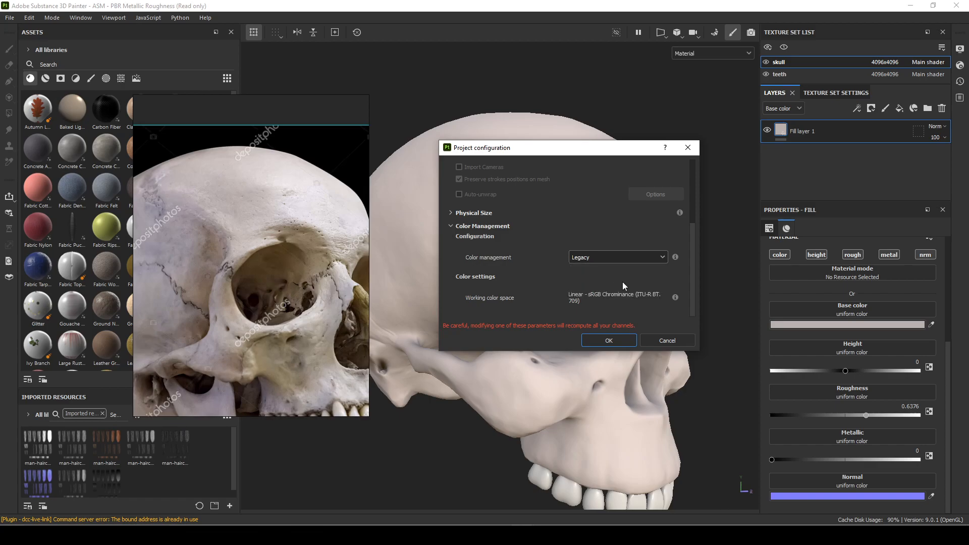
{"action": "left_click", "coordinate": [608, 341]}
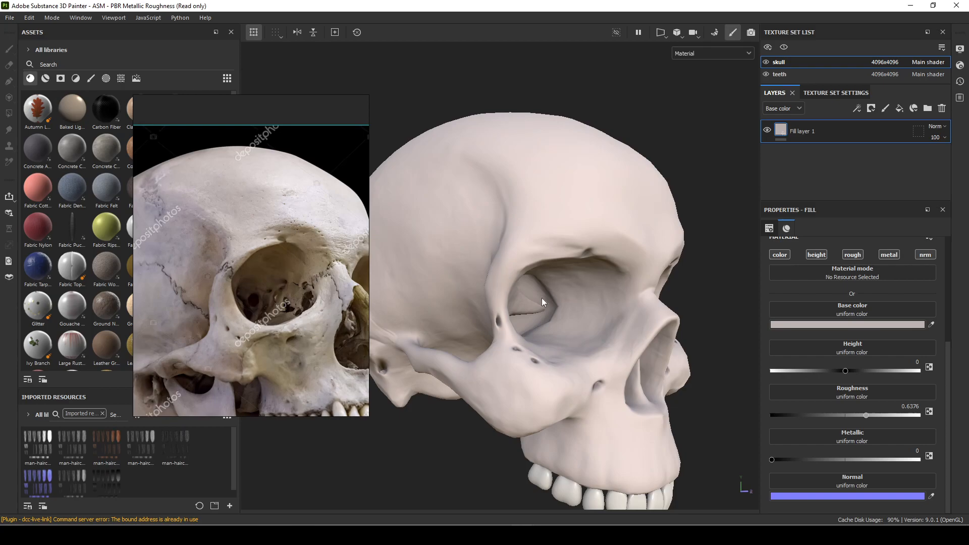
Lower the fill layer's roughness to about 0.376, undoing the last overshoot, and check the shading on the skull
{"action": "left_click_drag", "start_coordinate": [865, 416], "coordinate": [809, 408]}
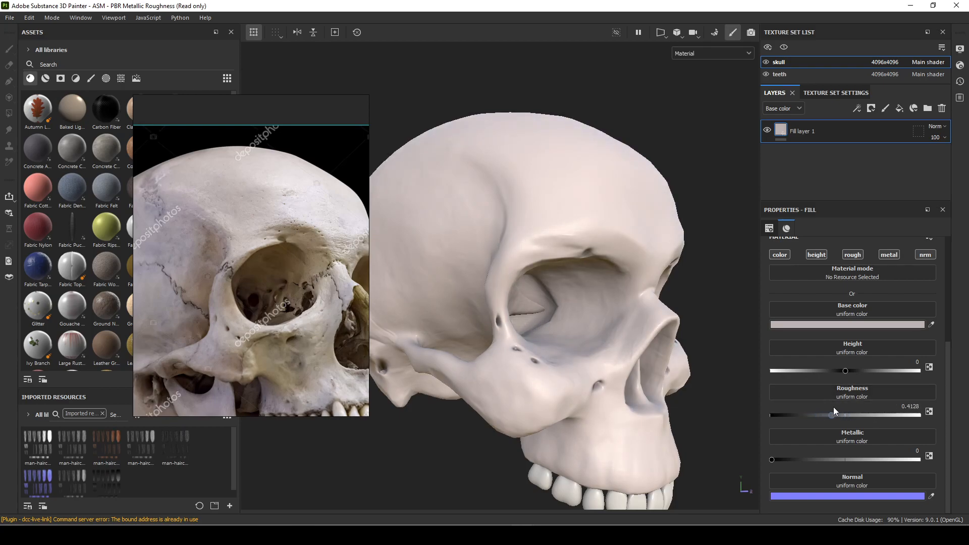
{"action": "left_click", "coordinate": [819, 409]}
{"action": "mouse_move", "coordinate": [829, 411]}
{"action": "left_mouse_down"}
{"action": "mouse_move", "coordinate": [838, 413]}
{"action": "mouse_move", "coordinate": [823, 414]}
{"action": "left_mouse_up"}
{"action": "left_click_drag", "start_coordinate": [552, 394], "coordinate": [612, 379], "text": "alt"}
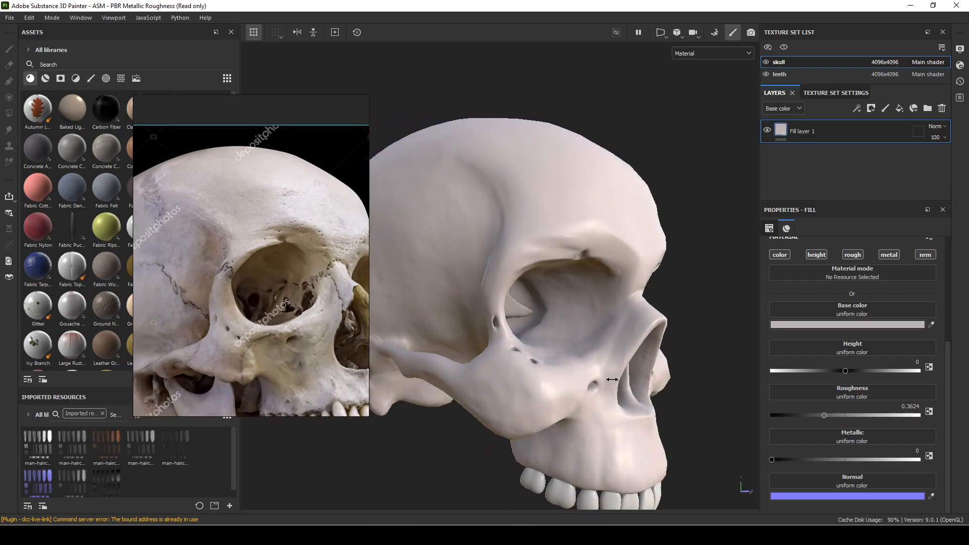
{"action": "key", "text": "ctrl+z"}
{"action": "left_click_drag", "start_coordinate": [676, 302], "coordinate": [651, 341], "text": "alt"}
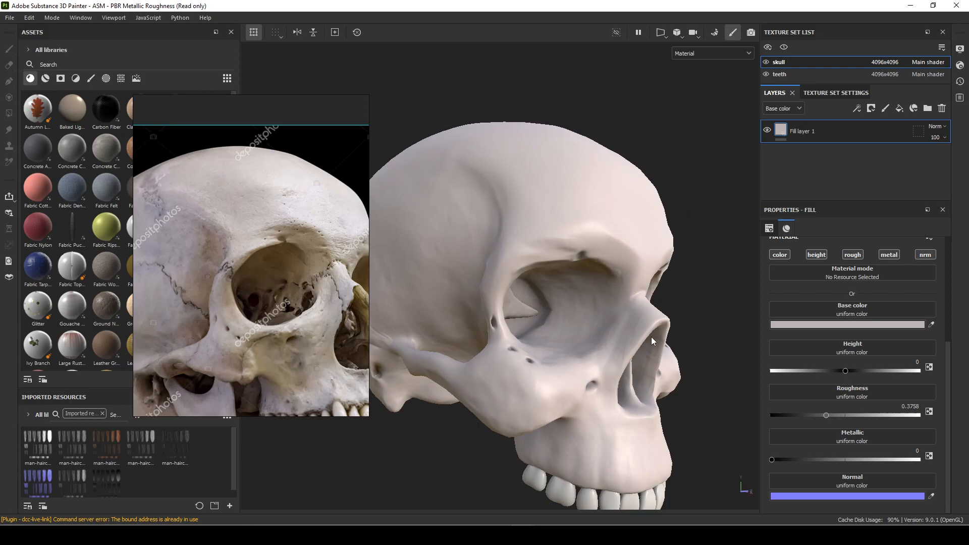
Rename the fill layer as base and duplicate it
{"action": "double_click", "coordinate": [816, 130]}
{"action": "type", "text": "base"}
{"action": "key", "text": "Return"}
{"action": "right_click", "coordinate": [810, 135]}
{"action": "left_click", "coordinate": [858, 226]}
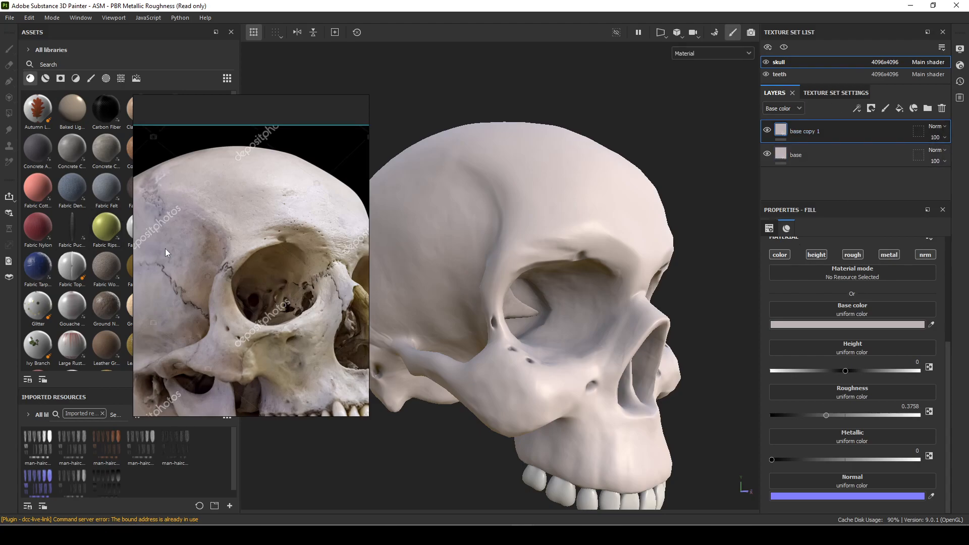
Compare the duplicated fill layer with the reference photo's temple area and darken its base color to A79E9F
{"action": "scroll", "coordinate": [237, 246], "scroll_direction": "up", "scroll_amount": 5}
{"action": "middle_click_drag", "start_coordinate": [332, 235], "coordinate": [343, 218]}
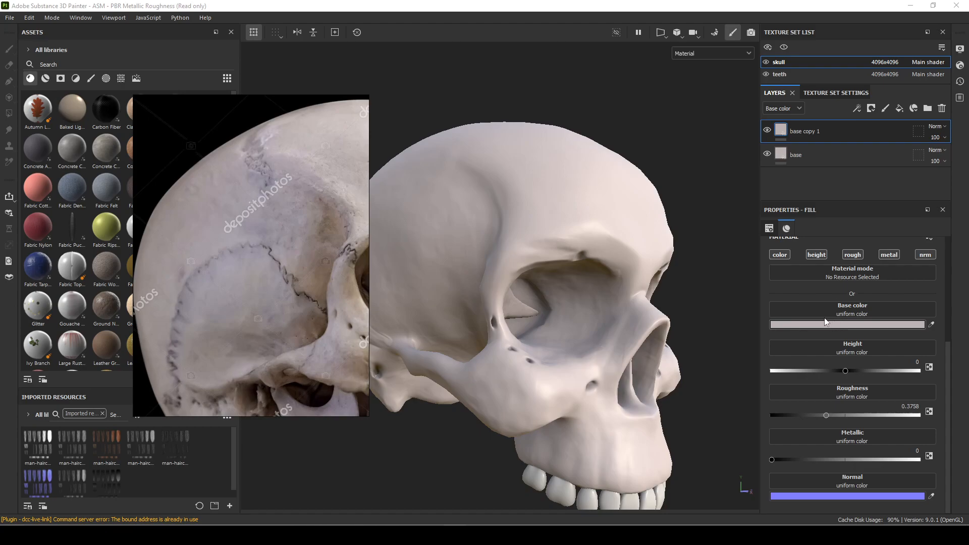
{"action": "middle_click_drag", "start_coordinate": [204, 265], "coordinate": [149, 285]}
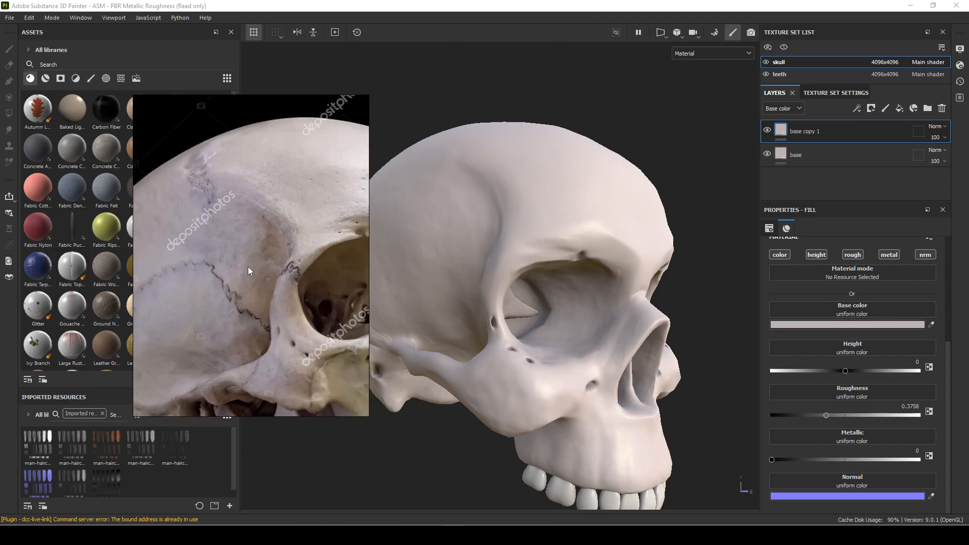
{"action": "left_click", "coordinate": [859, 326]}
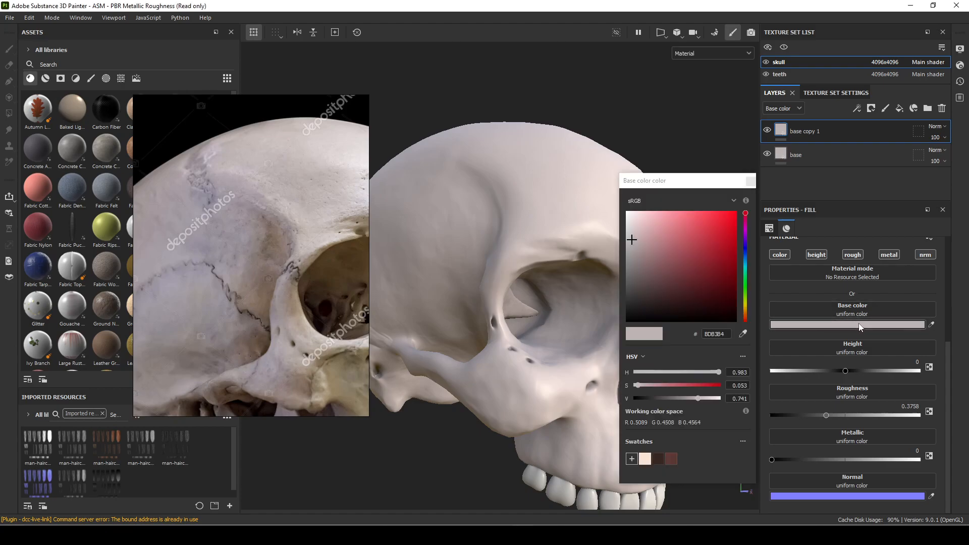
{"action": "left_click", "coordinate": [632, 249]}
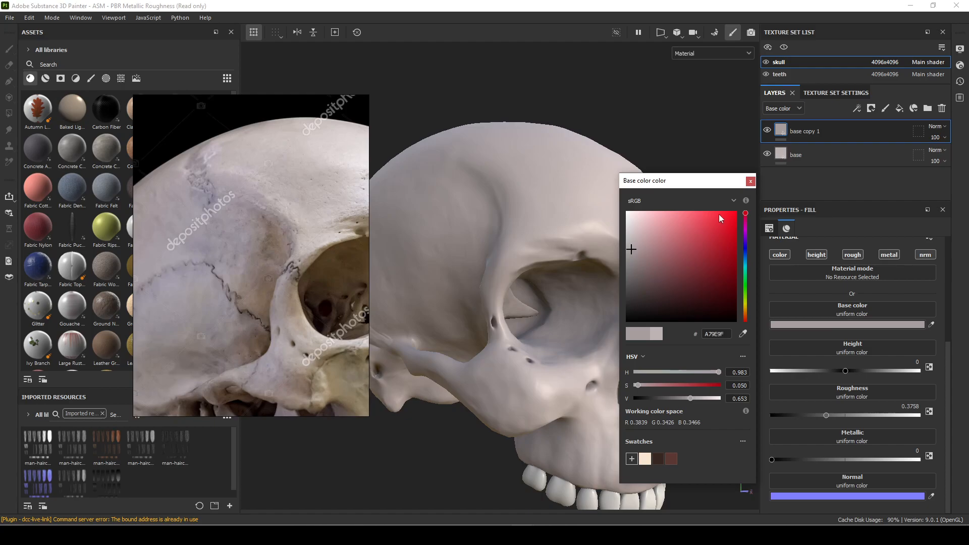
{"action": "left_click", "coordinate": [750, 181]}
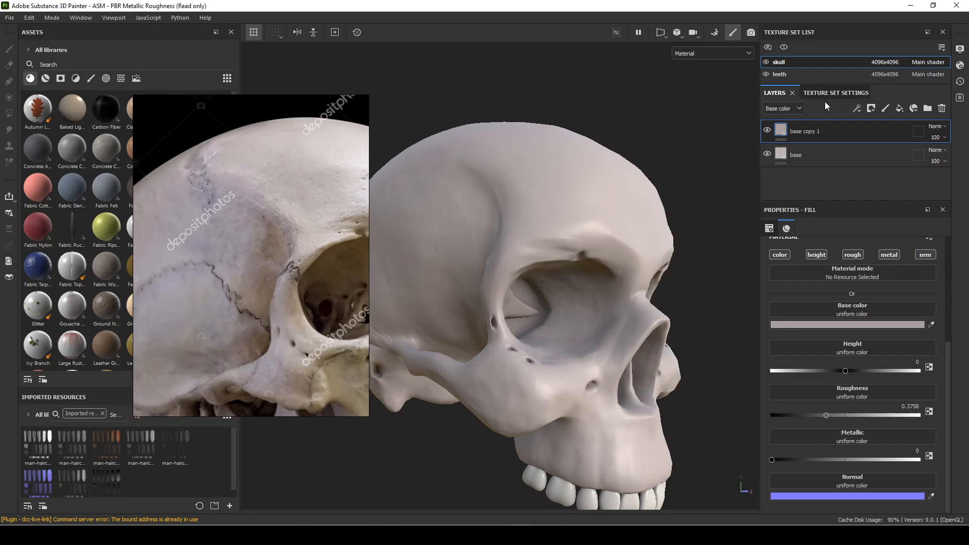
Rename the duplicated fill layer as largeBump
{"action": "double_click", "coordinate": [812, 131]}
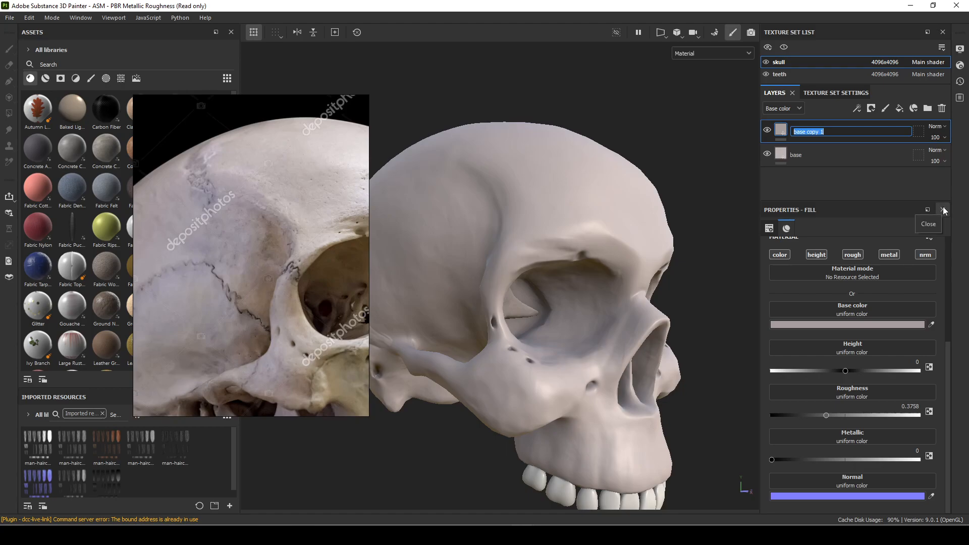
{"action": "type", "text": "largeBump"}
{"action": "key", "text": "Return"}
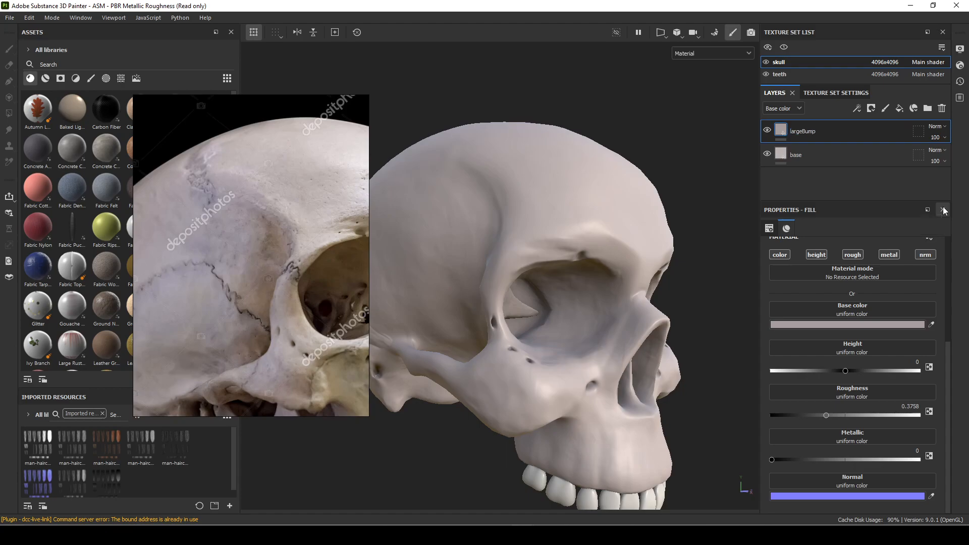
Turn off the largeBump layer's metal channel and set its height to about -0.114 and roughness to about 0.43
{"action": "scroll", "coordinate": [867, 381], "scroll_direction": "up", "scroll_amount": 2}
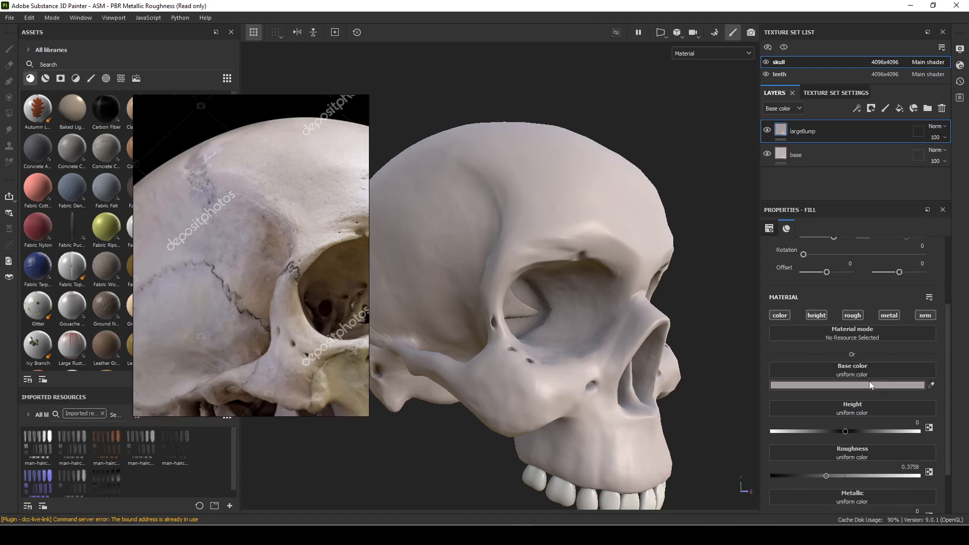
{"action": "left_click", "coordinate": [891, 317]}
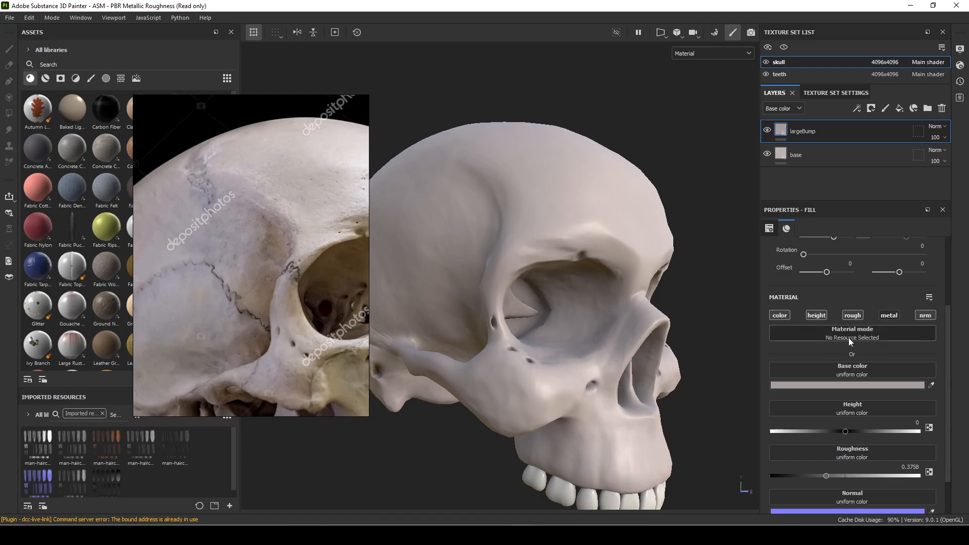
{"action": "scroll", "coordinate": [873, 424], "scroll_direction": "down", "scroll_amount": 1}
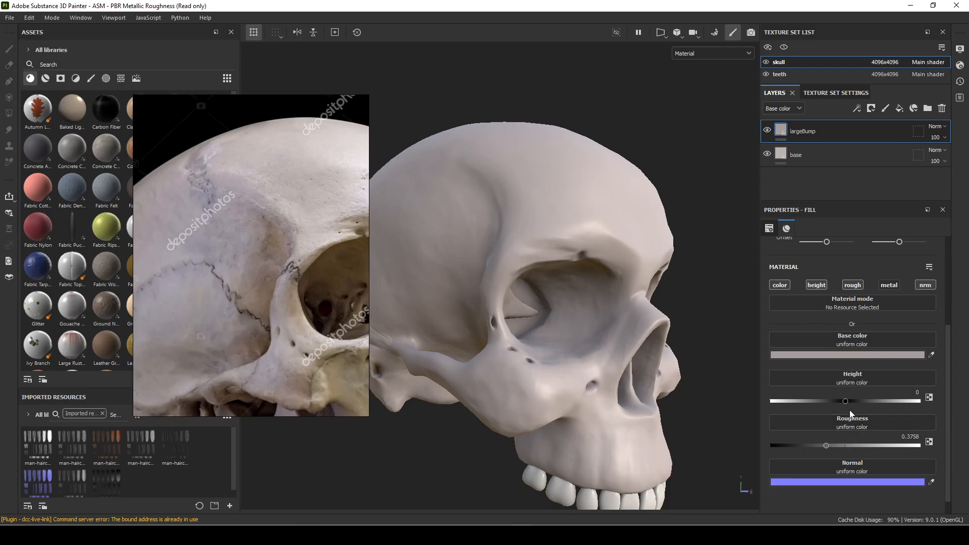
{"action": "left_click_drag", "start_coordinate": [846, 401], "coordinate": [837, 404]}
{"action": "left_click_drag", "start_coordinate": [827, 445], "coordinate": [835, 445]}
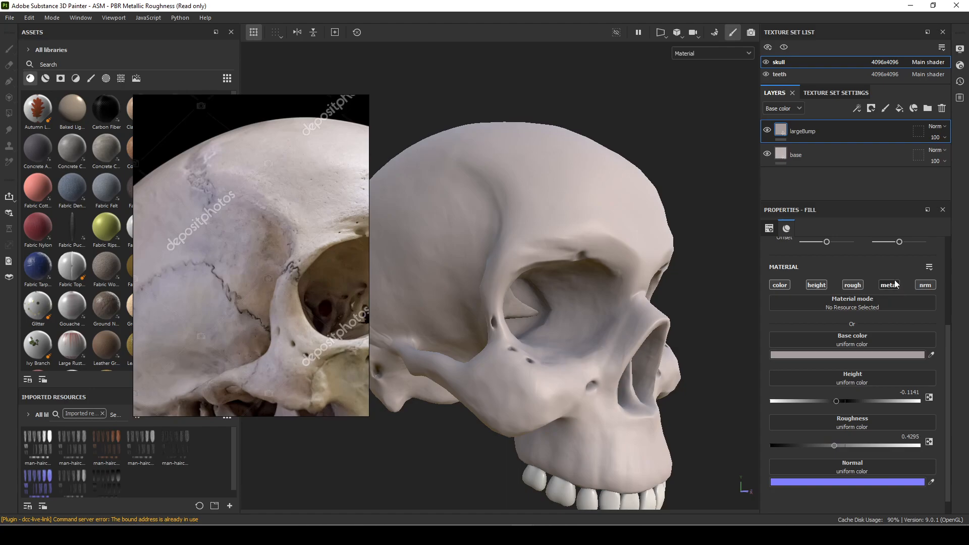
Add a black mask to the largeBump layer and put a fill effect in that mask
{"action": "right_click", "coordinate": [834, 128]}
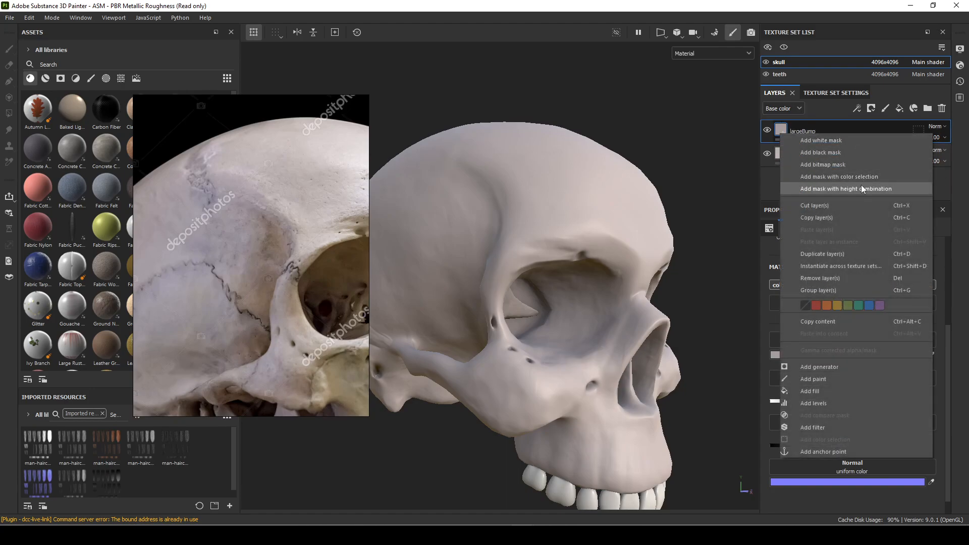
{"action": "left_click", "coordinate": [842, 151]}
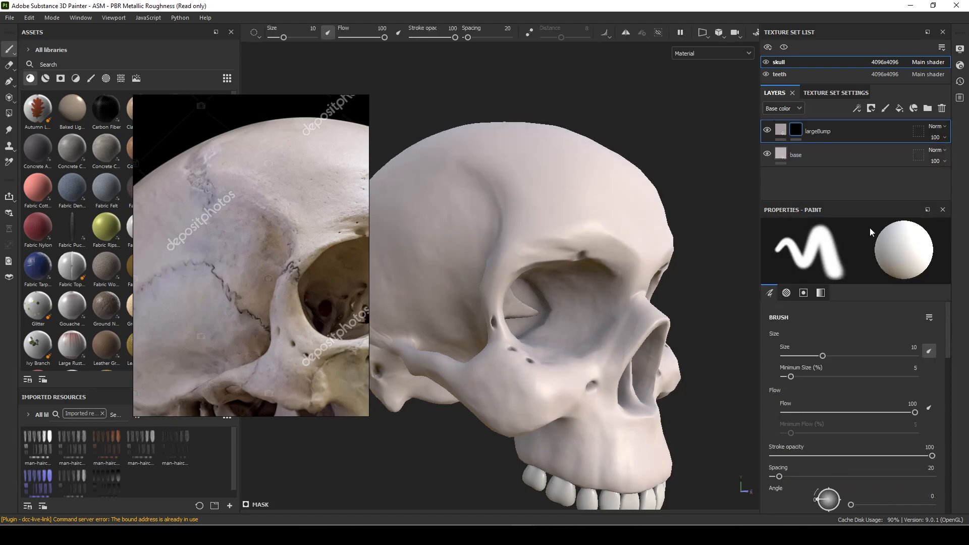
{"action": "left_click", "coordinate": [801, 133]}
{"action": "right_click", "coordinate": [801, 132]}
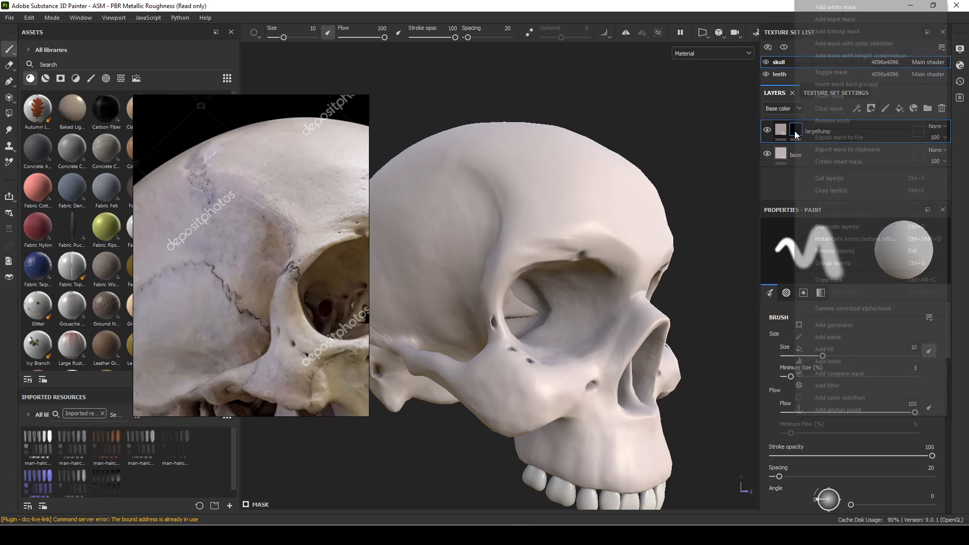
{"action": "left_click", "coordinate": [853, 349]}
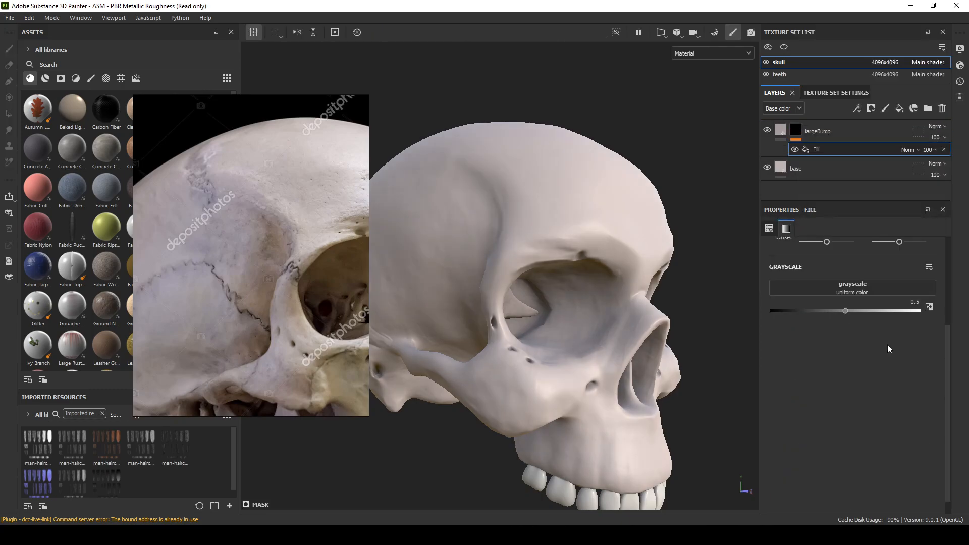
Search the grayscale resources for noise textures and assign Clouds 3 to the mask's fill
{"action": "left_click", "coordinate": [851, 288]}
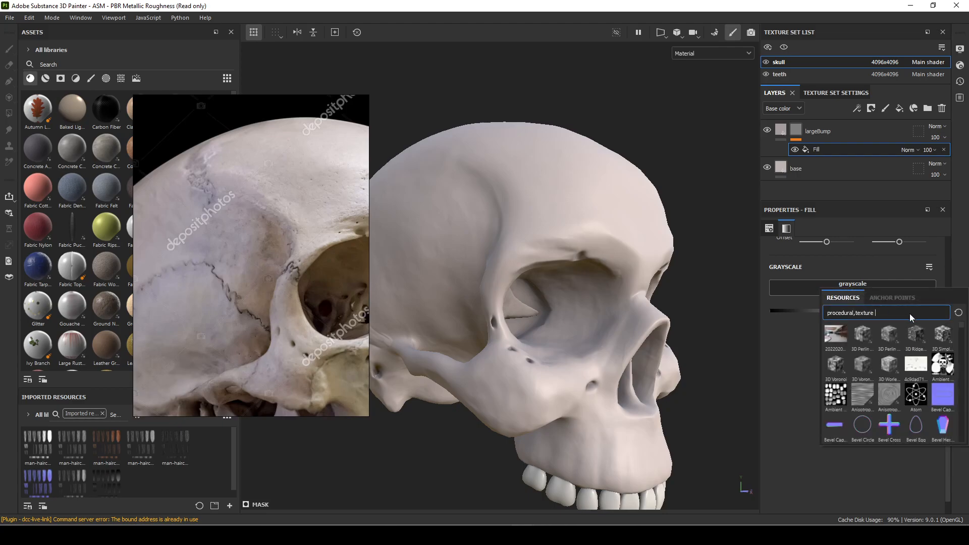
{"action": "type", "text": "noise"}
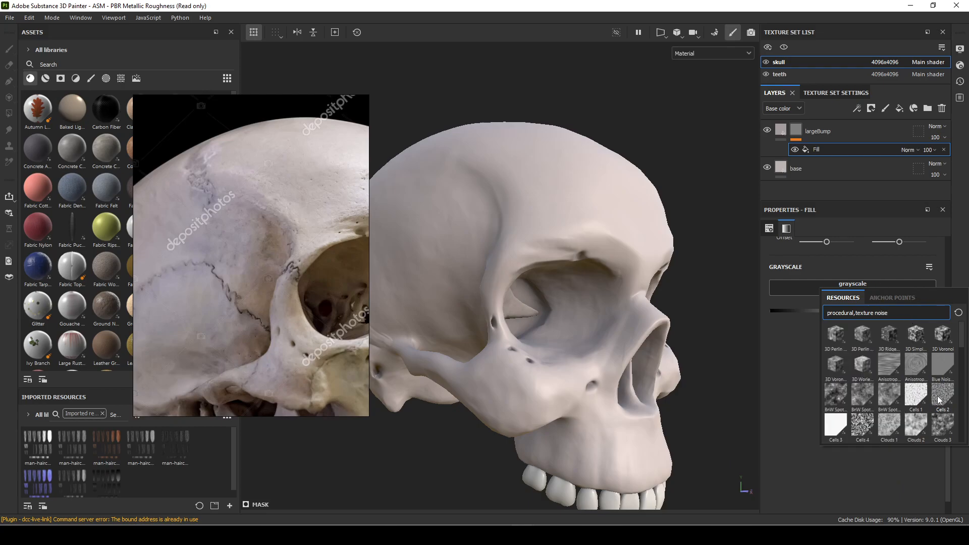
{"action": "mouse_move", "coordinate": [943, 395]}
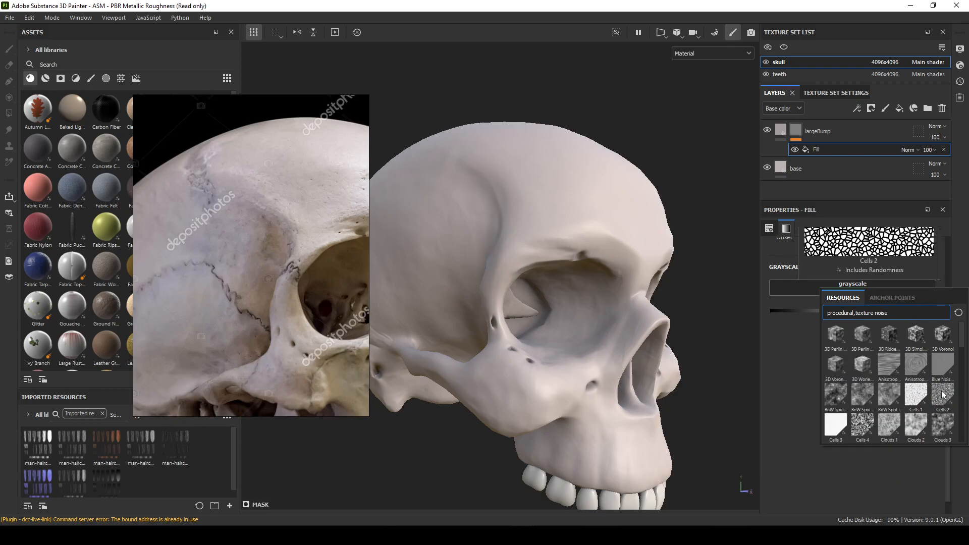
{"action": "mouse_move", "coordinate": [945, 425]}
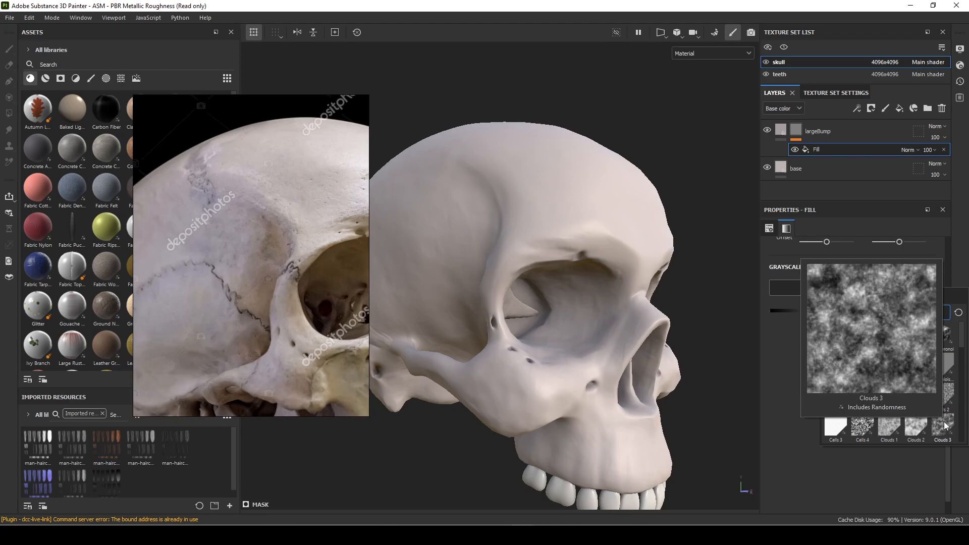
{"action": "mouse_move", "coordinate": [915, 427]}
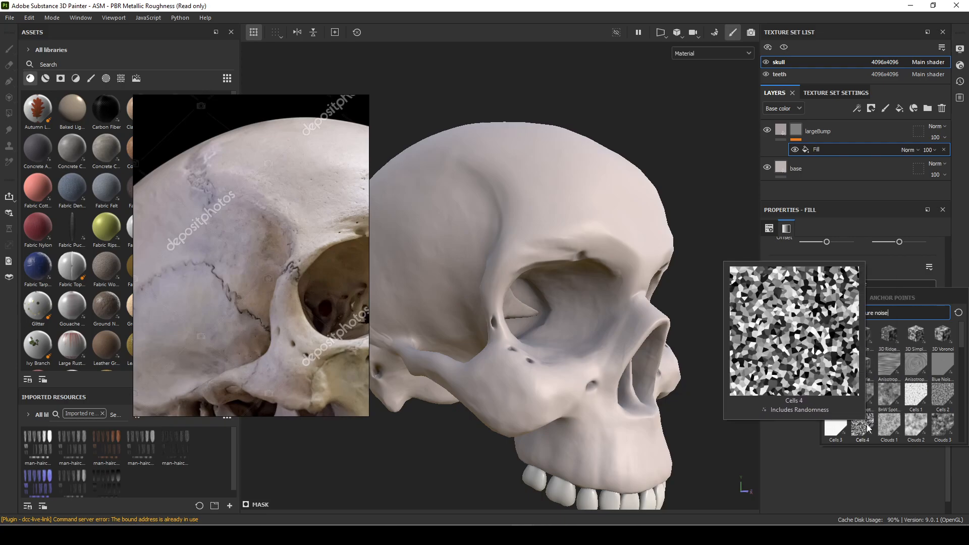
{"action": "mouse_move", "coordinate": [866, 403]}
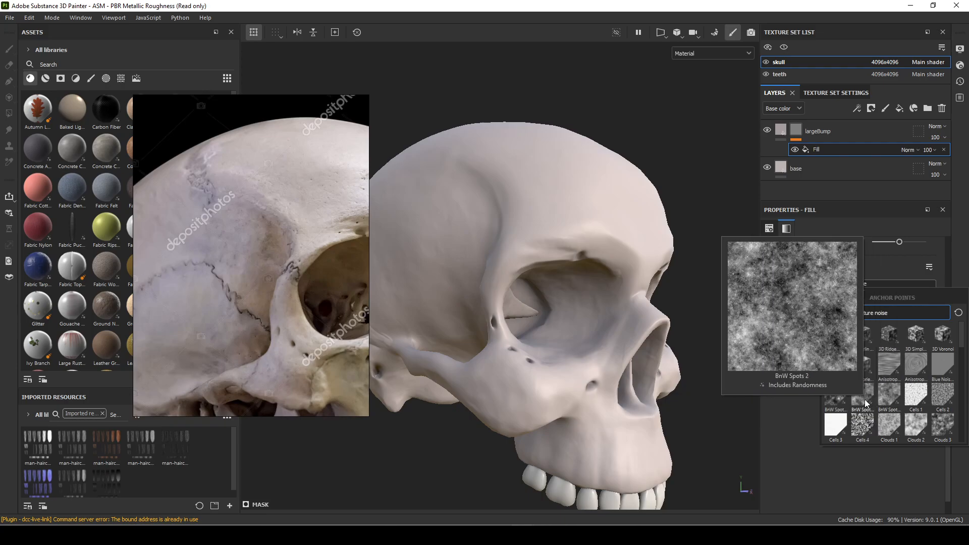
{"action": "mouse_move", "coordinate": [864, 363]}
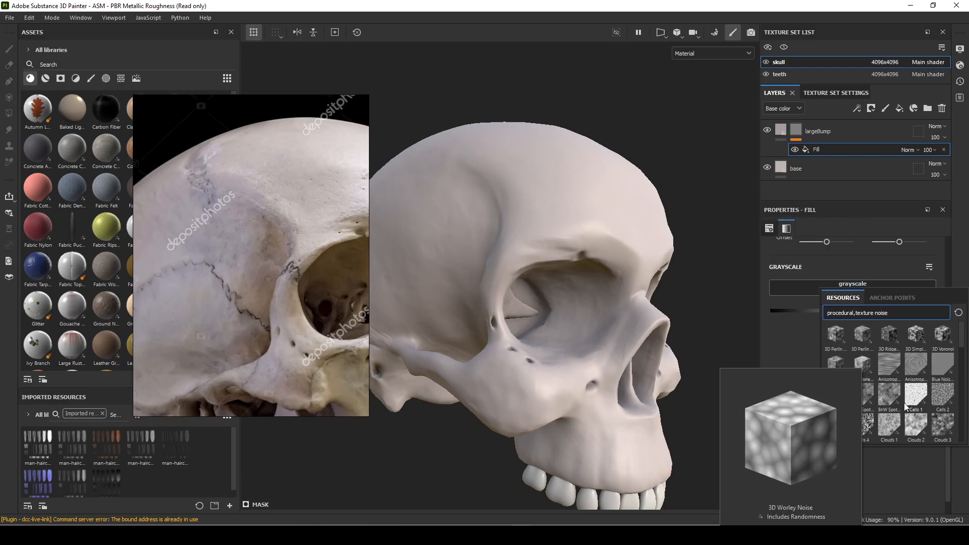
{"action": "left_click", "coordinate": [947, 428]}
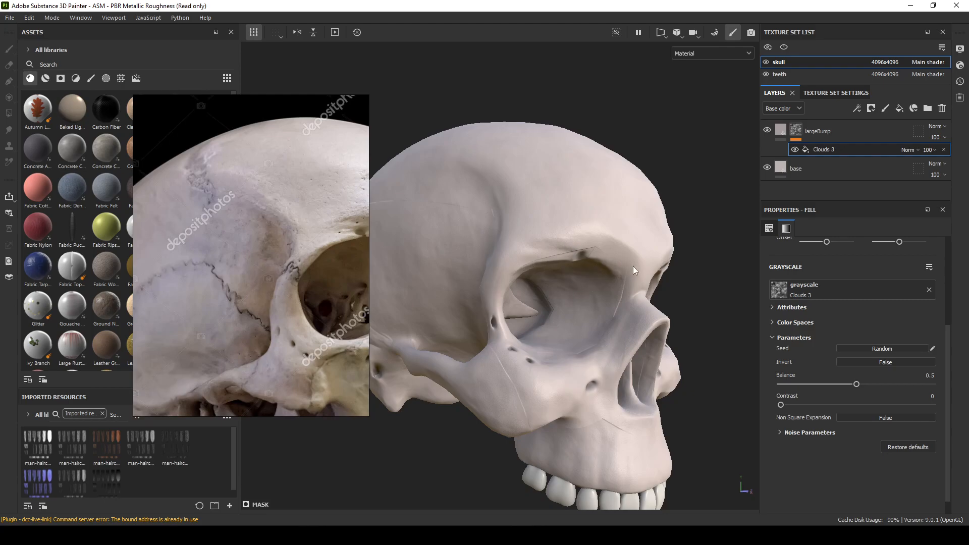
Switch the Clouds 3 mask fill to tri-planar projection and set its tiling to 0.9
{"action": "scroll", "coordinate": [639, 297], "scroll_direction": "up", "scroll_amount": 1}
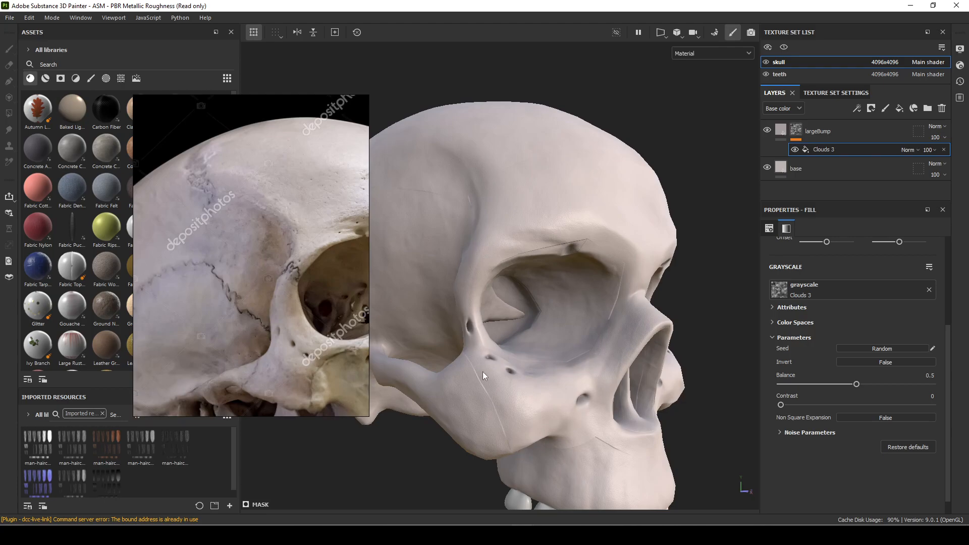
{"action": "scroll", "coordinate": [858, 348], "scroll_direction": "up", "scroll_amount": 5}
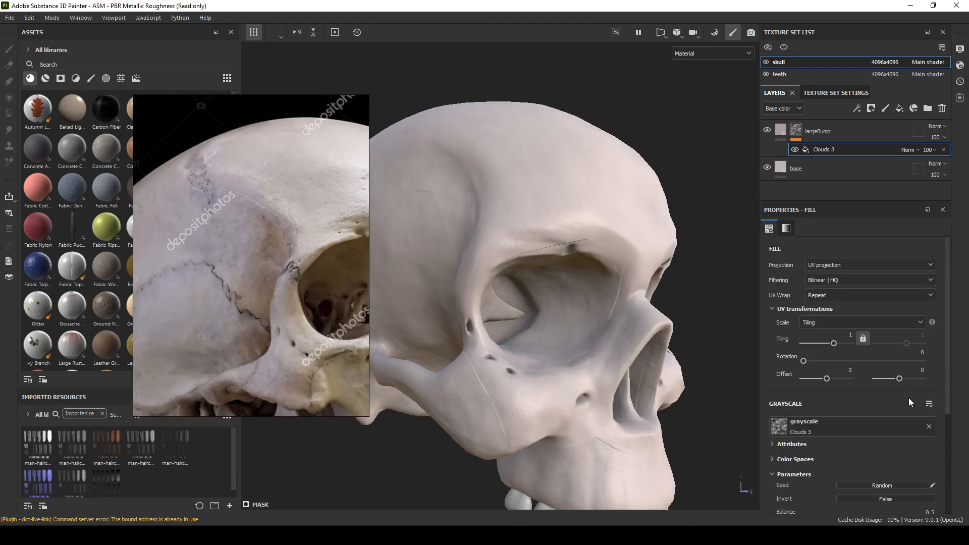
{"action": "scroll", "coordinate": [485, 264], "scroll_direction": "down", "scroll_amount": 1}
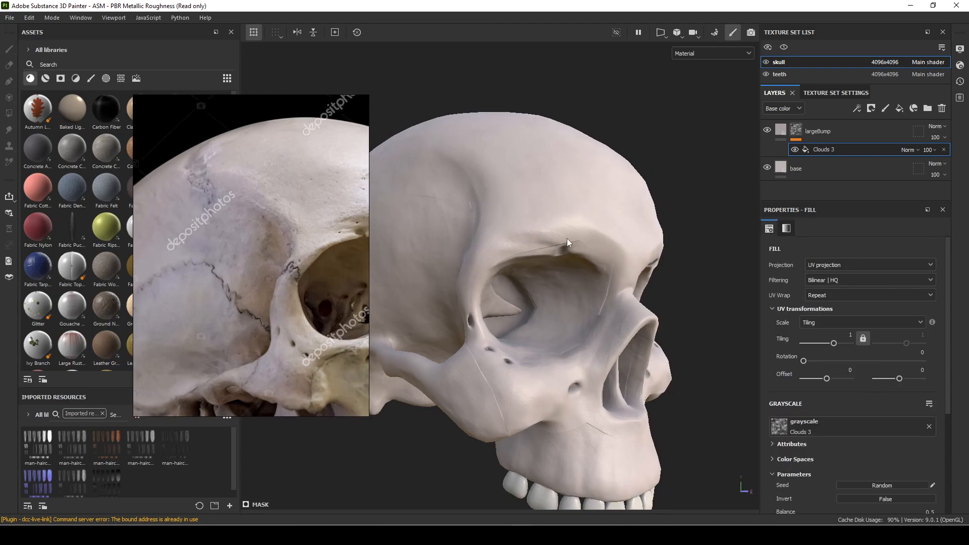
{"action": "left_click", "coordinate": [816, 265]}
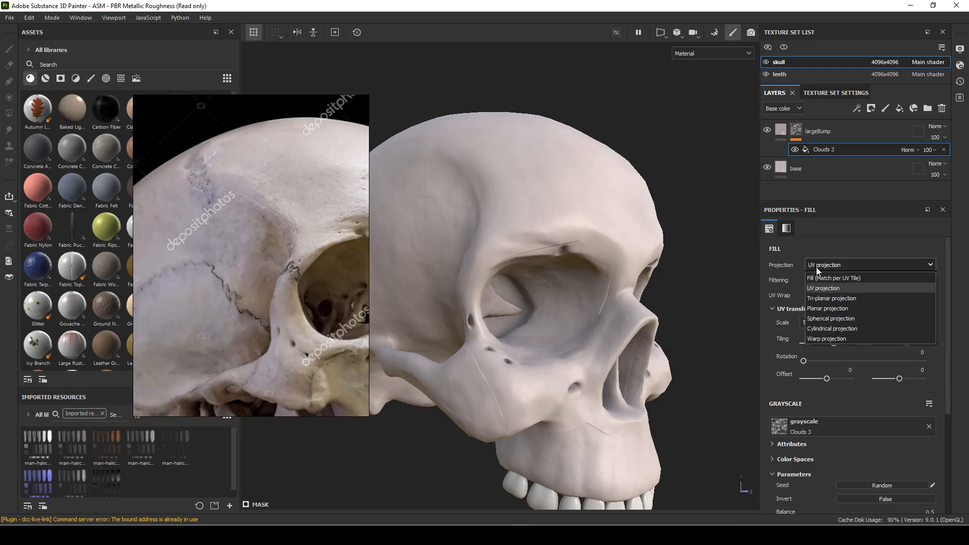
{"action": "left_click", "coordinate": [844, 297]}
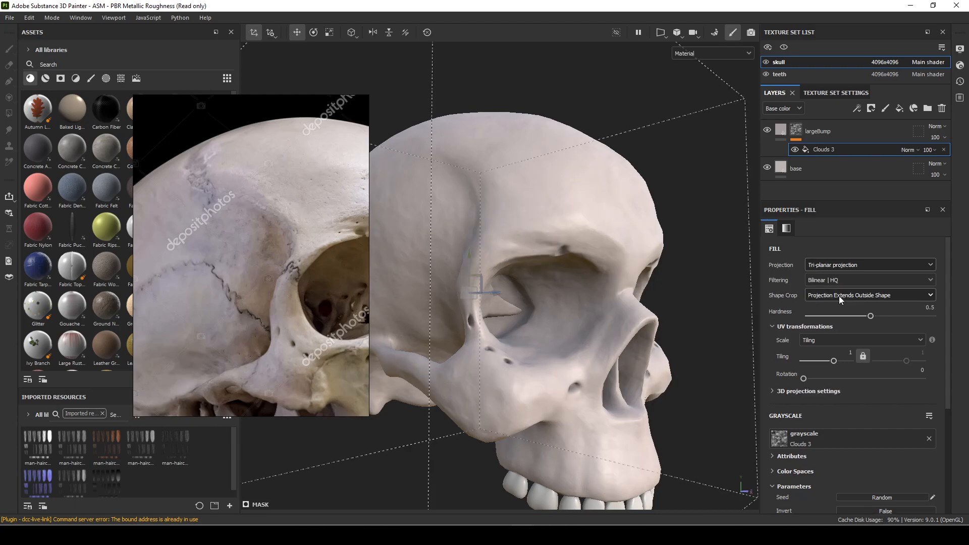
{"action": "left_click_drag", "start_coordinate": [601, 336], "coordinate": [623, 394], "text": "alt"}
{"action": "left_click_drag", "start_coordinate": [834, 360], "coordinate": [833, 360]}
Examine the largeBump relief on the skull from several angles against the reference photo, selecting the layer's fill content
{"action": "scroll", "coordinate": [259, 318], "scroll_direction": "down", "scroll_amount": 3}
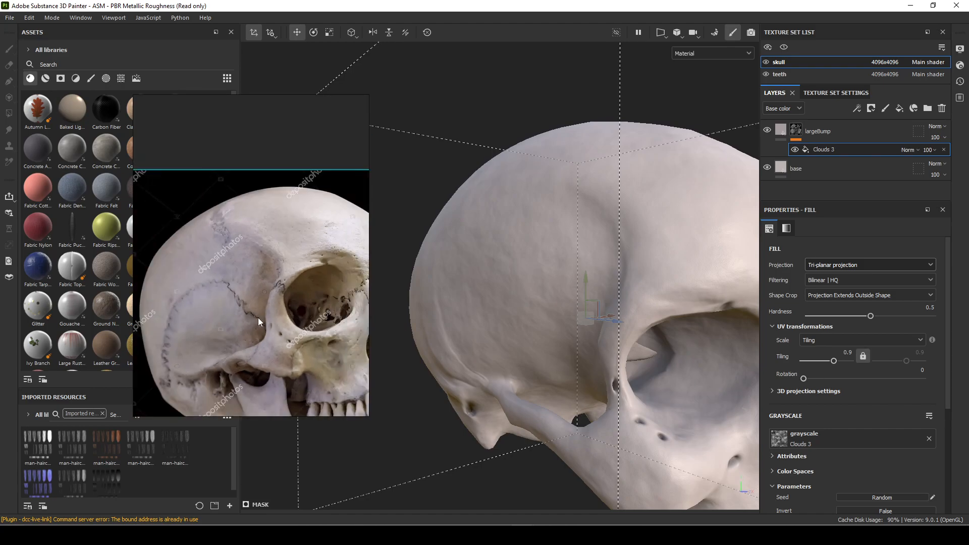
{"action": "scroll", "coordinate": [261, 324], "scroll_direction": "up", "scroll_amount": 3}
{"action": "left_click_drag", "start_coordinate": [529, 338], "coordinate": [482, 301], "text": "alt"}
{"action": "scroll", "coordinate": [481, 305], "scroll_direction": "up", "scroll_amount": 5}
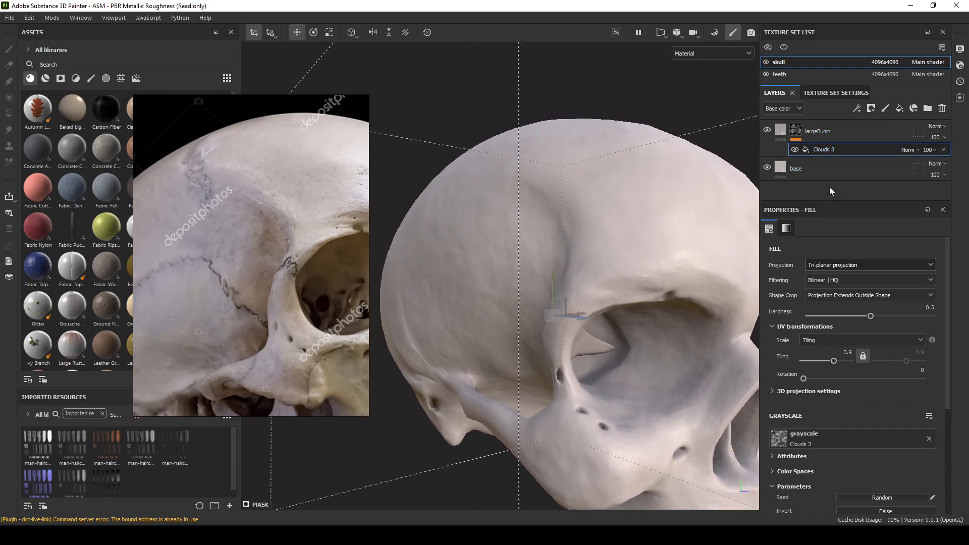
{"action": "left_click_drag", "start_coordinate": [678, 270], "coordinate": [584, 375], "text": "alt"}
{"action": "mouse_move", "coordinate": [584, 375]}
{"action": "right_mouse_down", "text": "shift"}
{"action": "mouse_move", "coordinate": [601, 377]}
{"action": "mouse_move", "coordinate": [560, 378]}
{"action": "mouse_move", "coordinate": [583, 379]}
{"action": "right_mouse_up", "text": "shift"}
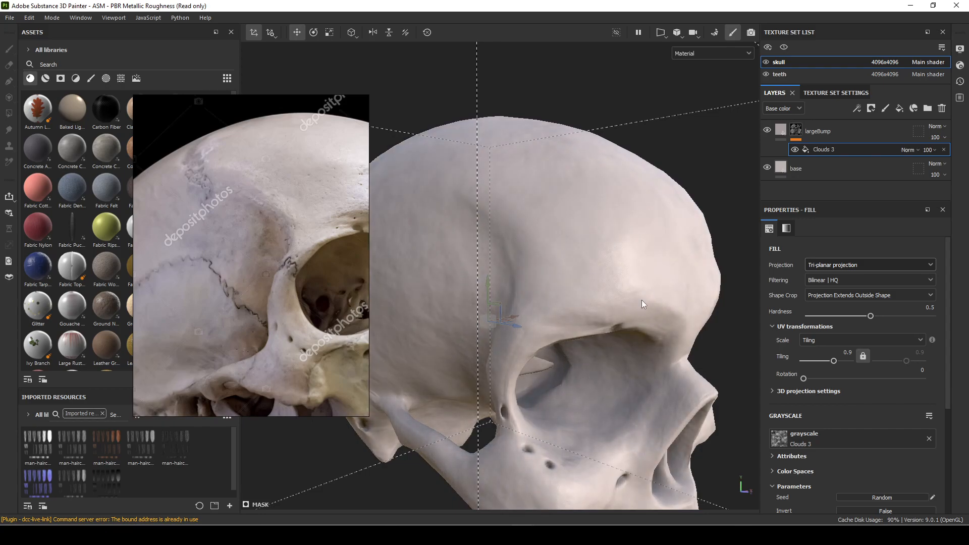
{"action": "left_click_drag", "start_coordinate": [514, 278], "coordinate": [494, 290], "text": "alt"}
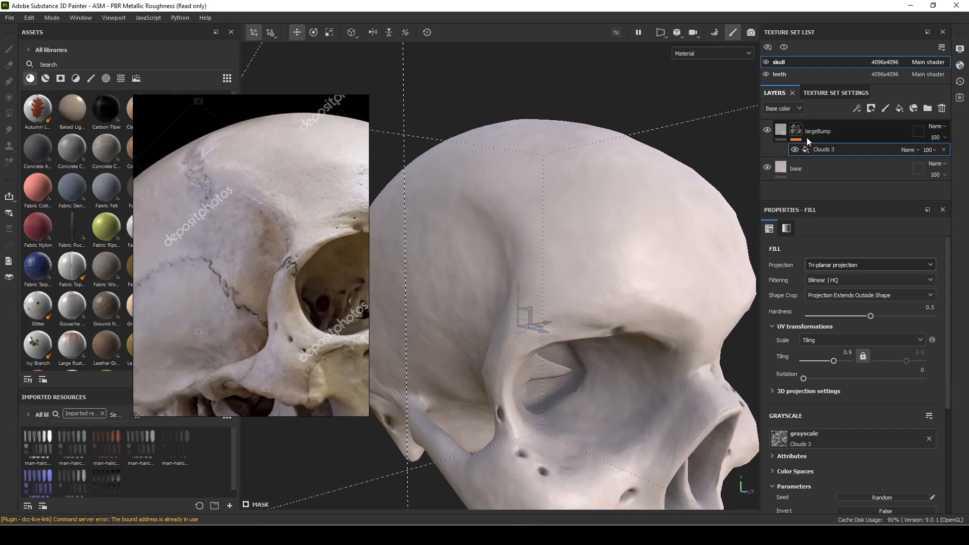
{"action": "left_click", "coordinate": [786, 136]}
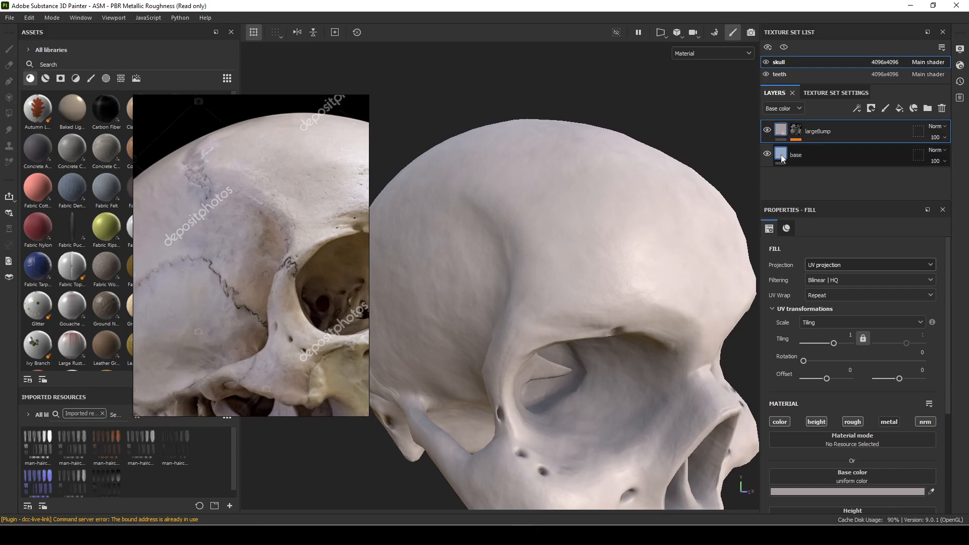
{"action": "left_click_drag", "start_coordinate": [486, 295], "coordinate": [515, 292], "text": "alt"}
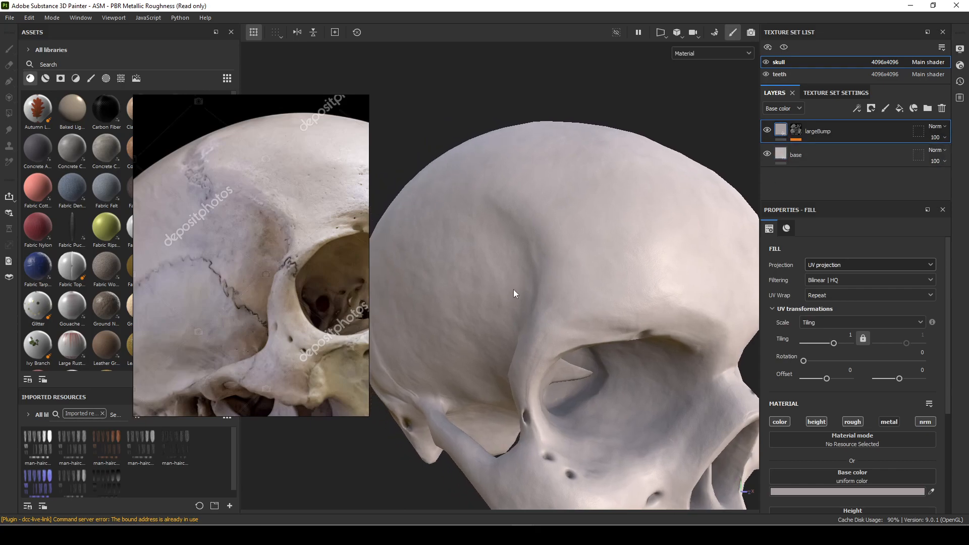
{"action": "left_click_drag", "start_coordinate": [463, 309], "coordinate": [492, 297], "text": "alt"}
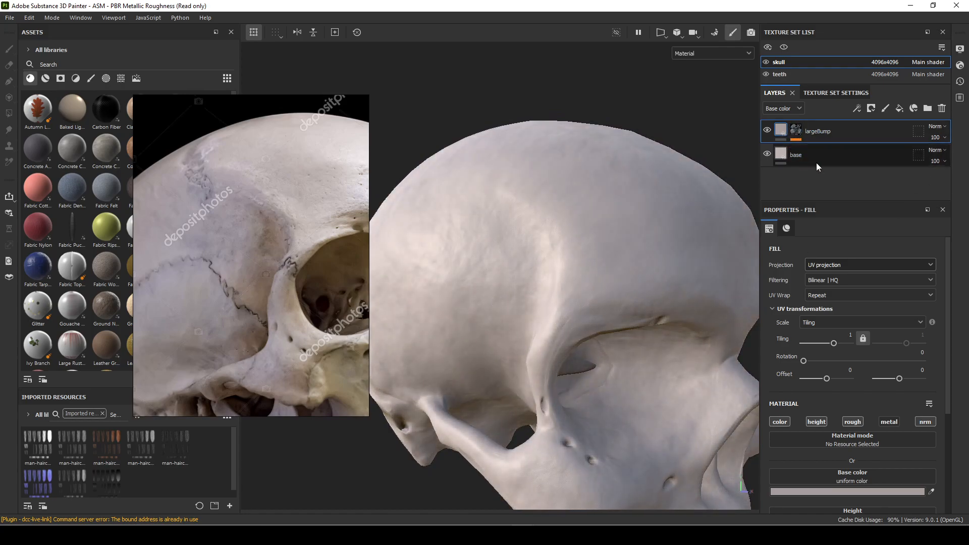
Set the largeBump layer's roughness to 0.5369, judging the sheen on the skull under different light directions
{"action": "scroll", "coordinate": [898, 426], "scroll_direction": "down", "scroll_amount": 5}
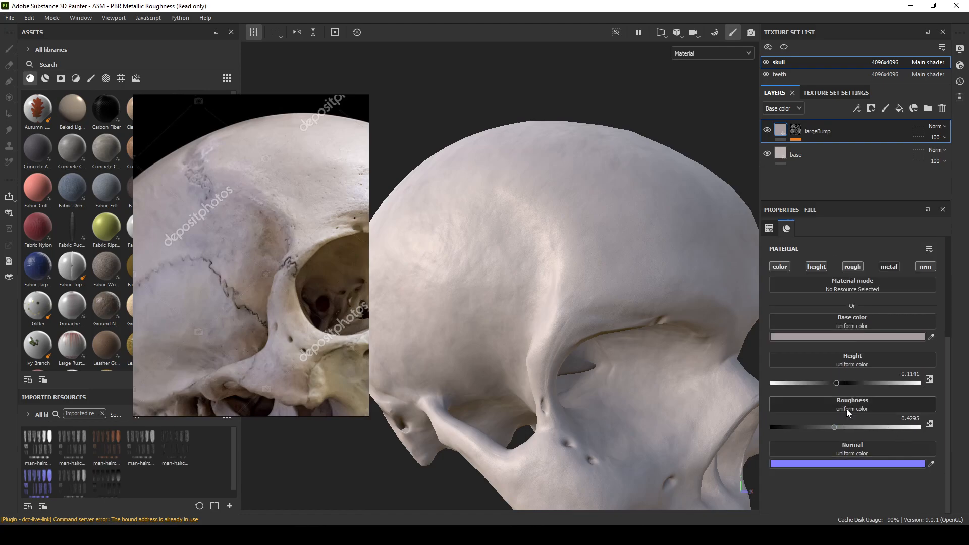
{"action": "left_click_drag", "start_coordinate": [840, 426], "coordinate": [869, 429]}
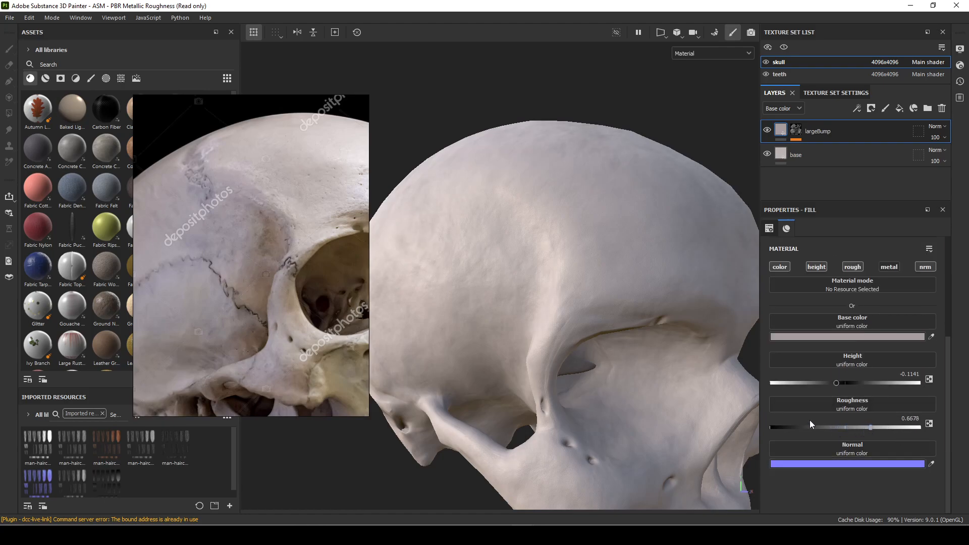
{"action": "right_click_drag", "start_coordinate": [535, 356], "coordinate": [527, 378], "text": "shift"}
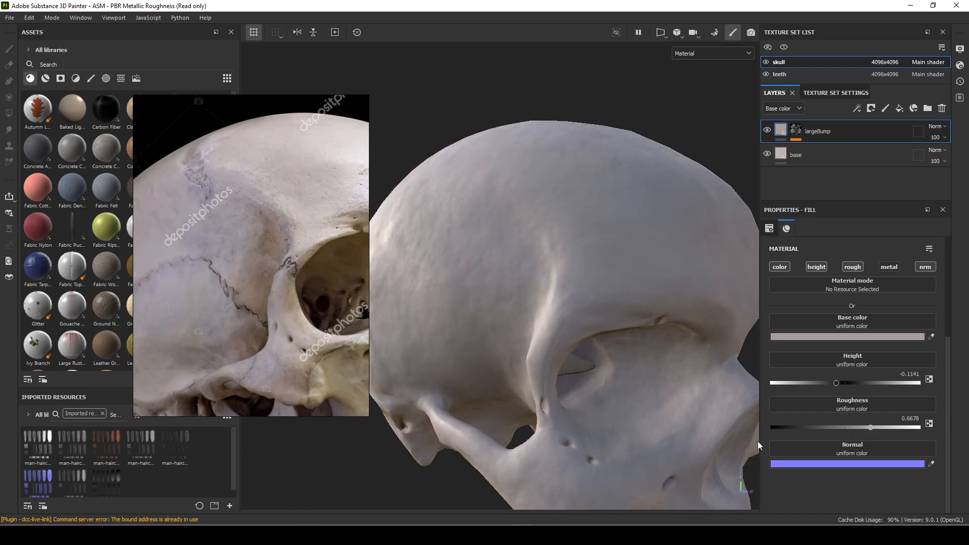
{"action": "mouse_move", "coordinate": [854, 427]}
{"action": "left_mouse_down"}
{"action": "mouse_move", "coordinate": [837, 431]}
{"action": "mouse_move", "coordinate": [849, 431]}
{"action": "left_mouse_up"}
{"action": "right_click_drag", "start_coordinate": [622, 375], "coordinate": [565, 377], "text": "shift"}
{"action": "mouse_move", "coordinate": [566, 377]}
{"action": "left_mouse_down", "text": "alt"}
{"action": "mouse_move", "coordinate": [522, 378]}
{"action": "mouse_move", "coordinate": [567, 363]}
{"action": "left_mouse_up", "text": "alt"}
{"action": "right_click_drag", "start_coordinate": [567, 363], "coordinate": [576, 371], "text": "shift"}
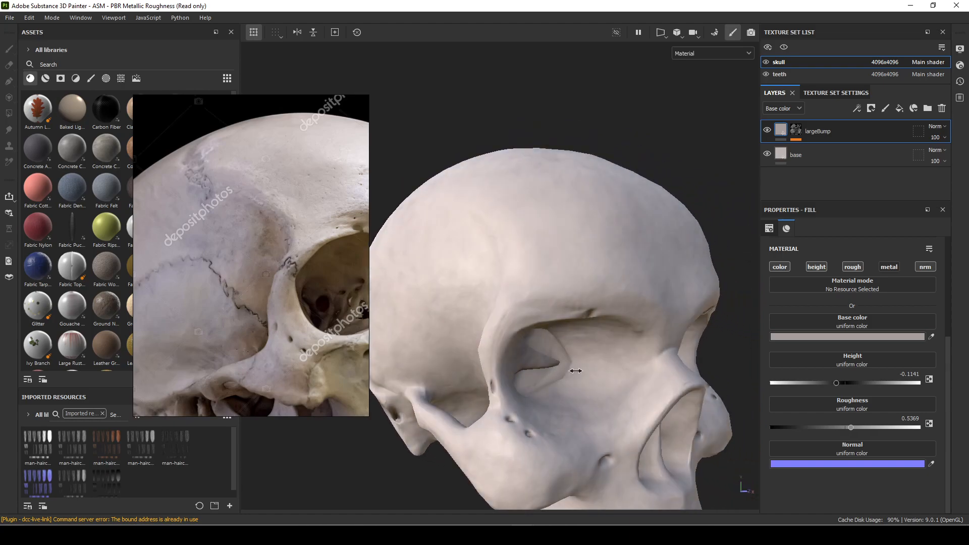
Examine the pits, roughness and seams of the bone close up across the black-background skull reference photo
{"action": "right_click", "coordinate": [835, 135]}
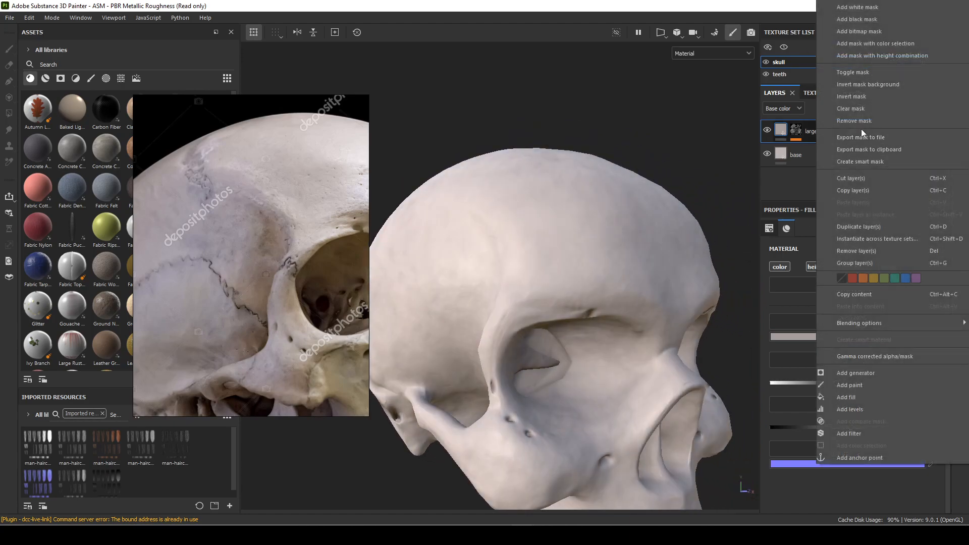
{"action": "scroll", "coordinate": [298, 238], "scroll_direction": "up", "scroll_amount": 4}
{"action": "middle_click_drag", "start_coordinate": [312, 220], "coordinate": [111, 346]}
{"action": "scroll", "coordinate": [226, 256], "scroll_direction": "up", "scroll_amount": 3}
{"action": "mouse_move", "coordinate": [263, 239]}
{"action": "middle_mouse_down"}
{"action": "mouse_move", "coordinate": [268, 254]}
{"action": "mouse_move", "coordinate": [348, 302]}
{"action": "middle_mouse_up"}
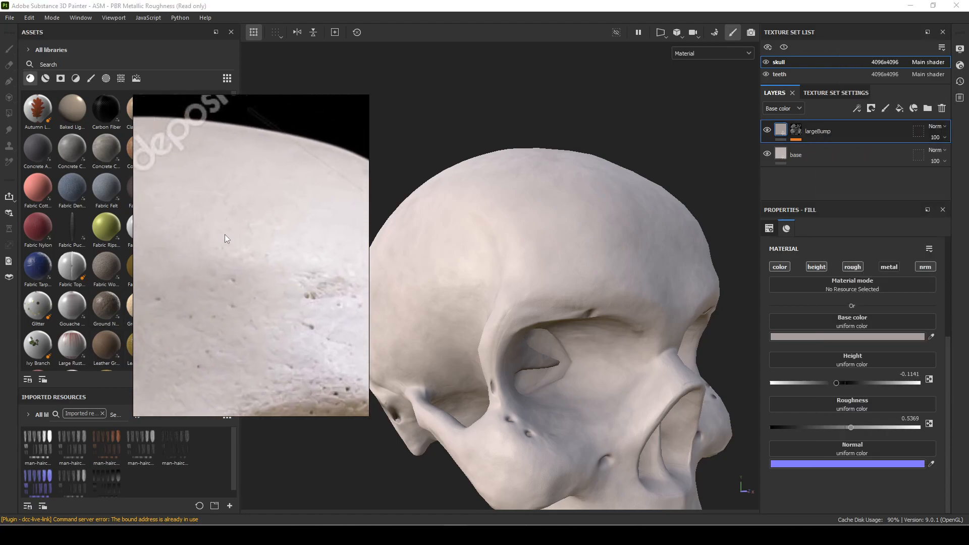
{"action": "scroll", "coordinate": [304, 258], "scroll_direction": "down", "scroll_amount": 5}
{"action": "middle_click_drag", "start_coordinate": [264, 294], "coordinate": [151, 203]}
{"action": "scroll", "coordinate": [207, 238], "scroll_direction": "up", "scroll_amount": 4}
{"action": "middle_click_drag", "start_coordinate": [180, 232], "coordinate": [466, 241]}
{"action": "middle_click_drag", "start_coordinate": [216, 226], "coordinate": [329, 119]}
{"action": "middle_click_drag", "start_coordinate": [291, 242], "coordinate": [116, 290]}
{"action": "scroll", "coordinate": [260, 253], "scroll_direction": "down", "scroll_amount": 10}
{"action": "mouse_move", "coordinate": [261, 254]}
{"action": "middle_mouse_down"}
{"action": "mouse_move", "coordinate": [218, 232]}
{"action": "mouse_move", "coordinate": [146, 159]}
{"action": "middle_mouse_up"}
{"action": "middle_click_drag", "start_coordinate": [286, 272], "coordinate": [162, 261]}
{"action": "scroll", "coordinate": [227, 272], "scroll_direction": "up", "scroll_amount": 1}
{"action": "middle_click_drag", "start_coordinate": [247, 237], "coordinate": [125, 110]}
{"action": "middle_click_drag", "start_coordinate": [136, 210], "coordinate": [249, 107]}
{"action": "scroll", "coordinate": [261, 218], "scroll_direction": "up", "scroll_amount": 6}
{"action": "middle_click_drag", "start_coordinate": [230, 270], "coordinate": [434, 81]}
{"action": "middle_click_drag", "start_coordinate": [260, 195], "coordinate": [460, 219]}
Examine the other skull references on the board, including the pink-toned skull, the frontal view and the skull photo grid, for surface relief
{"action": "scroll", "coordinate": [257, 231], "scroll_direction": "up", "scroll_amount": 10}
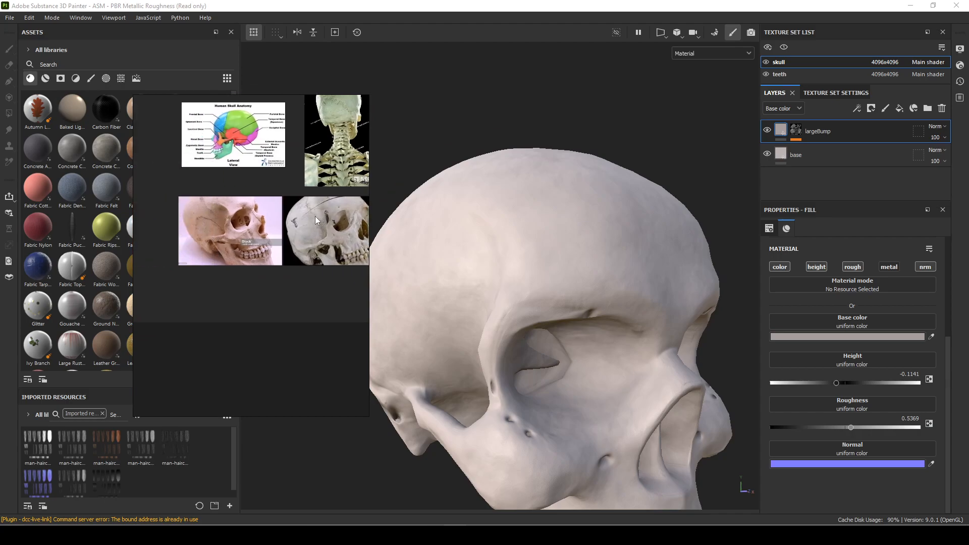
{"action": "scroll", "coordinate": [258, 279], "scroll_direction": "down", "scroll_amount": 4}
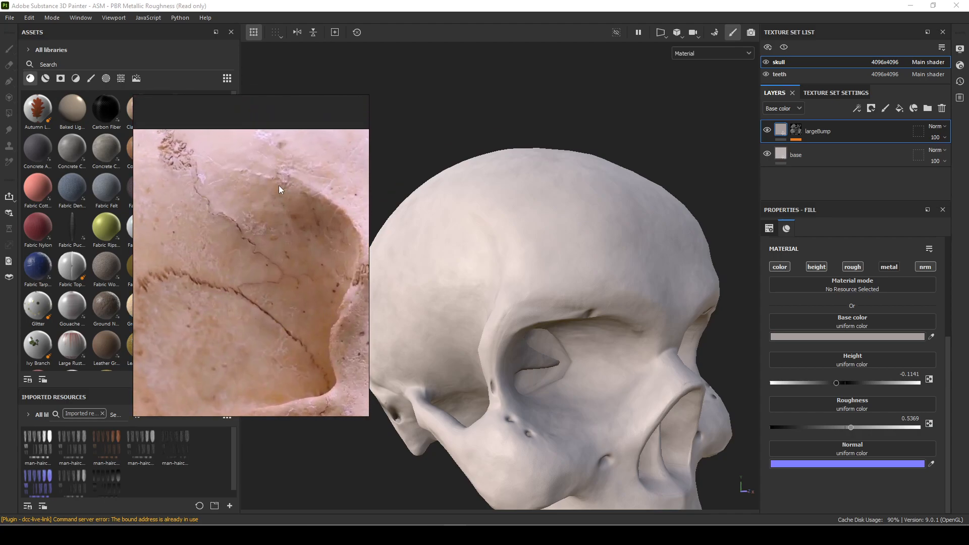
{"action": "scroll", "coordinate": [255, 244], "scroll_direction": "up", "scroll_amount": 5}
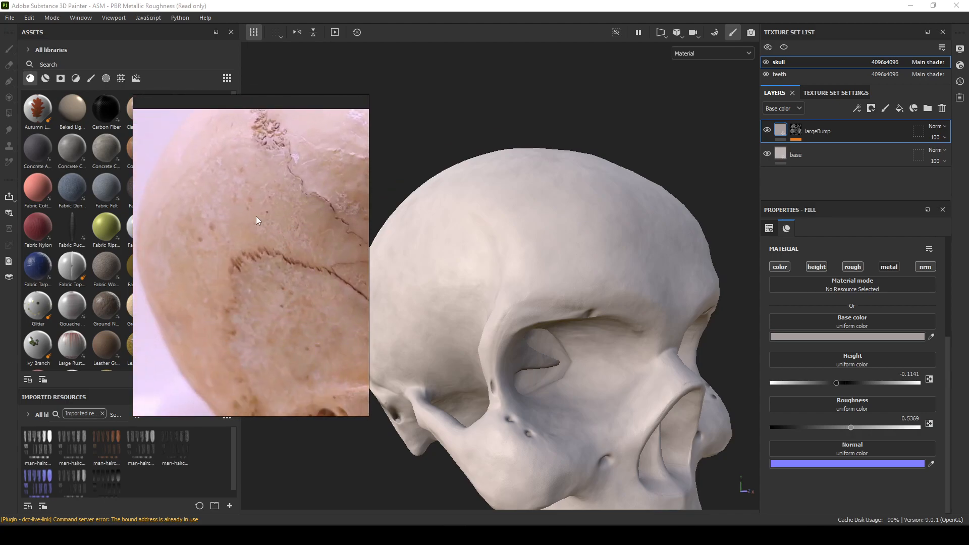
{"action": "scroll", "coordinate": [257, 221], "scroll_direction": "down", "scroll_amount": 3}
{"action": "scroll", "coordinate": [192, 286], "scroll_direction": "up", "scroll_amount": 3}
{"action": "scroll", "coordinate": [235, 264], "scroll_direction": "down", "scroll_amount": 5}
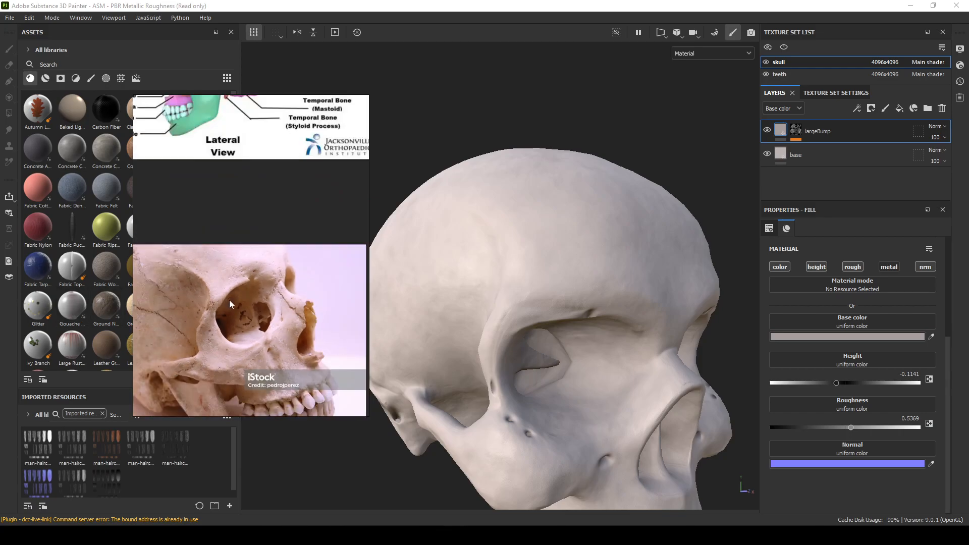
{"action": "middle_click_drag", "start_coordinate": [213, 300], "coordinate": [35, 235]}
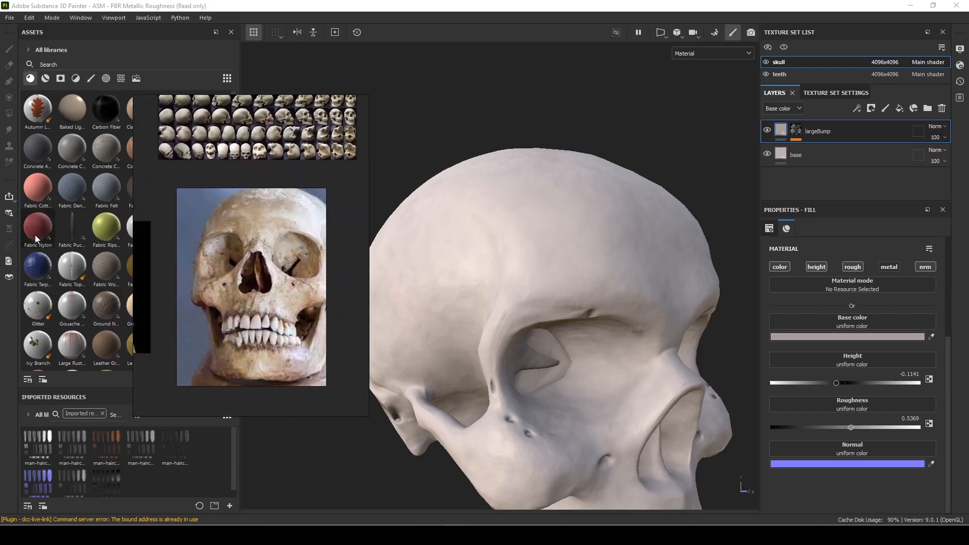
{"action": "middle_click_drag", "start_coordinate": [237, 242], "coordinate": [46, 272]}
{"action": "middle_click_drag", "start_coordinate": [211, 267], "coordinate": [401, 440]}
{"action": "scroll", "coordinate": [273, 271], "scroll_direction": "up", "scroll_amount": 6}
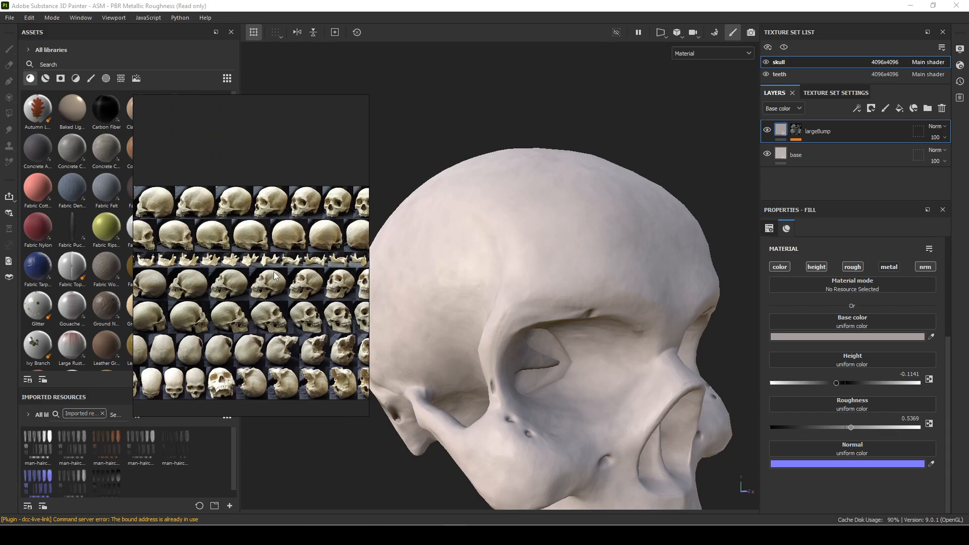
{"action": "scroll", "coordinate": [253, 306], "scroll_direction": "down", "scroll_amount": 2}
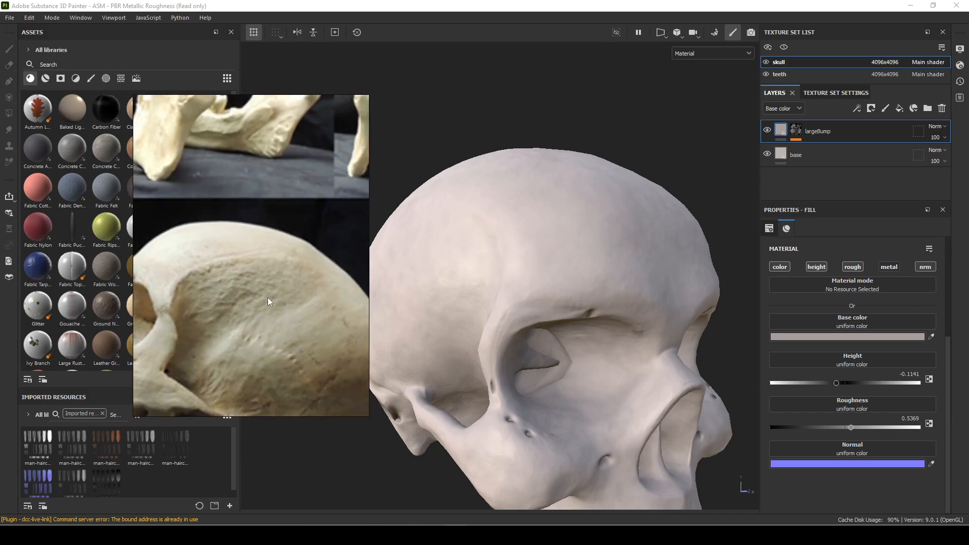
Duplicate the largeBump layer
{"action": "left_click_drag", "start_coordinate": [442, 256], "coordinate": [624, 292], "text": "alt"}
{"action": "right_click", "coordinate": [844, 126]}
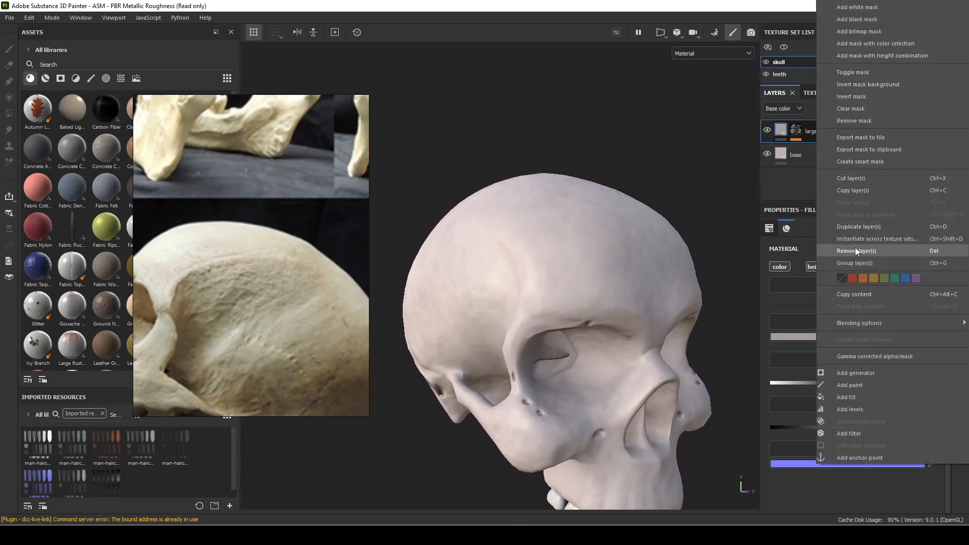
{"action": "left_click", "coordinate": [869, 228]}
{"action": "left_click_drag", "start_coordinate": [736, 204], "coordinate": [590, 212], "text": "alt"}
{"action": "right_click_drag", "start_coordinate": [590, 213], "coordinate": [595, 221], "text": "alt"}
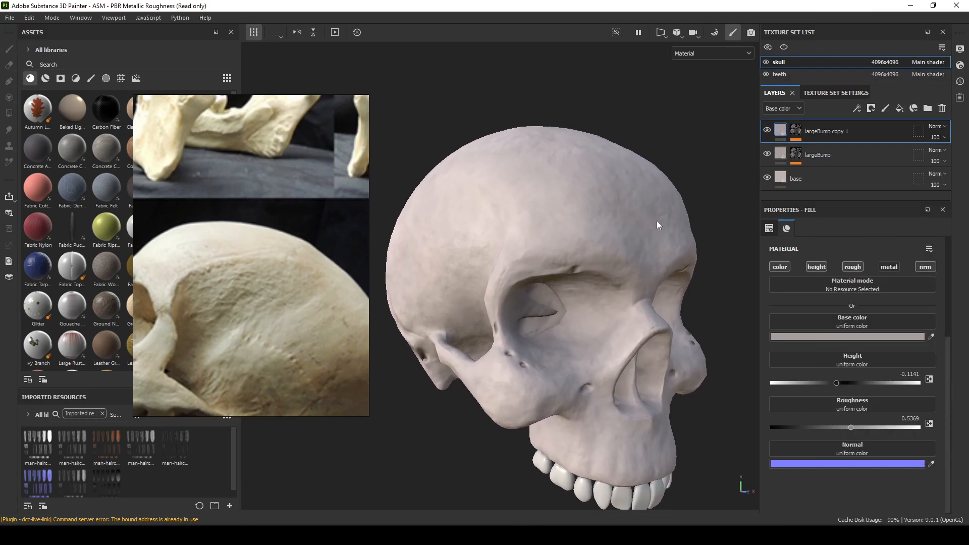
Set the tiling of the Clouds 3 fill in the mask of largeBump copy 1 to 4.54
{"action": "left_click", "coordinate": [793, 132]}
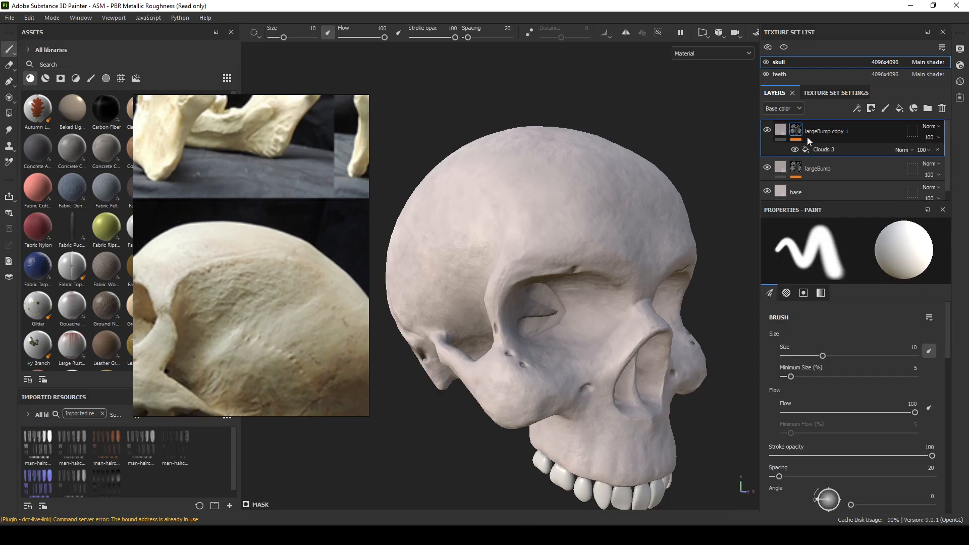
{"action": "left_click", "coordinate": [815, 149]}
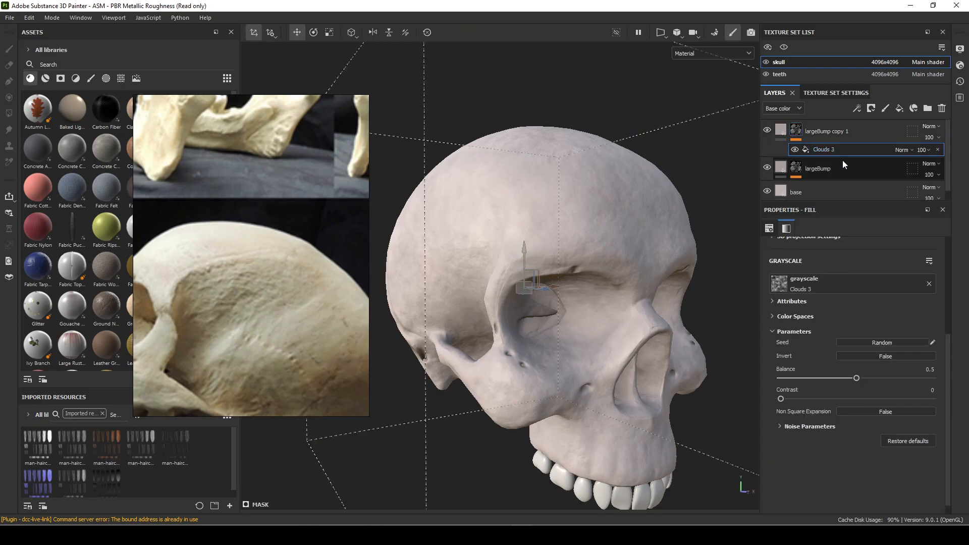
{"action": "scroll", "coordinate": [819, 359], "scroll_direction": "up", "scroll_amount": 3}
{"action": "right_click_drag", "start_coordinate": [595, 305], "coordinate": [682, 341], "text": "alt"}
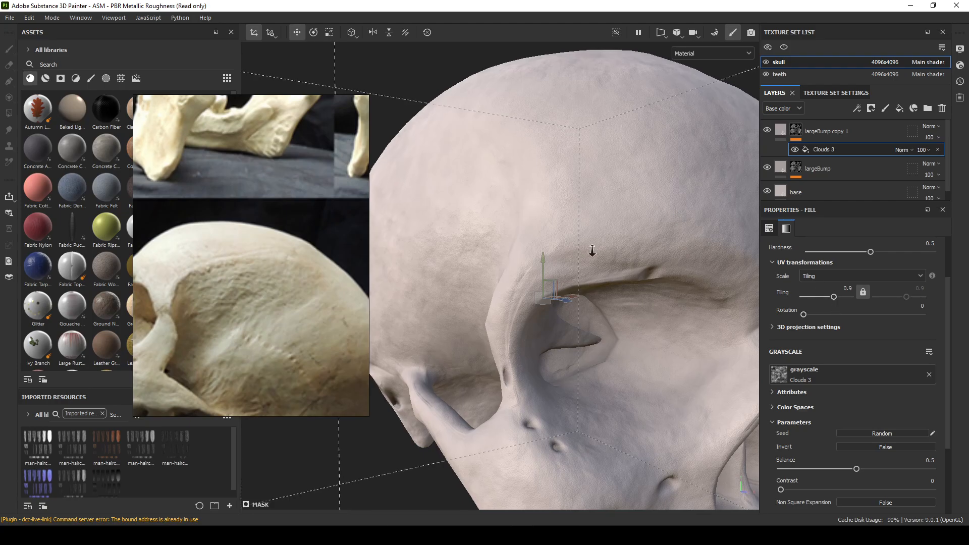
{"action": "right_click_drag", "start_coordinate": [591, 248], "coordinate": [605, 252], "text": "alt"}
{"action": "scroll", "coordinate": [855, 292], "scroll_direction": "up", "scroll_amount": 3}
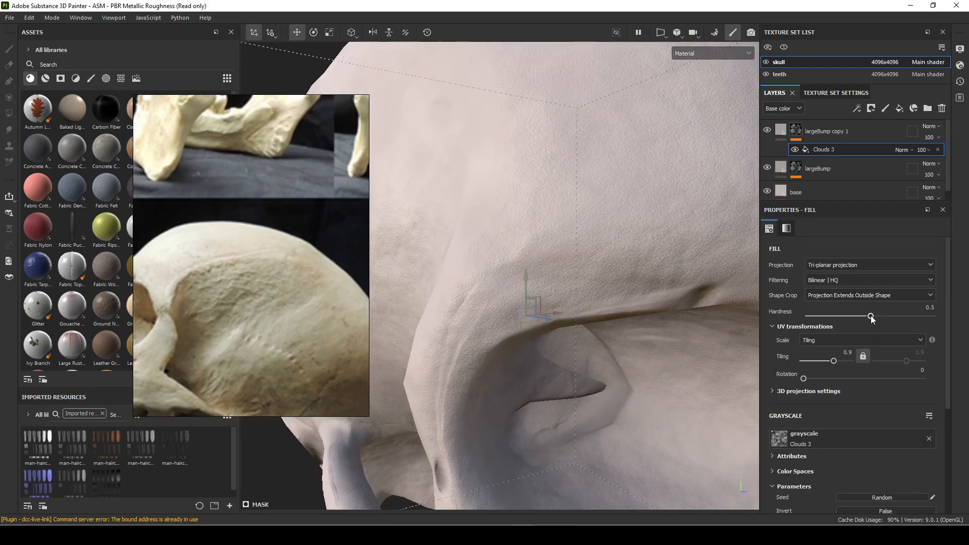
{"action": "left_click_drag", "start_coordinate": [836, 360], "coordinate": [847, 364]}
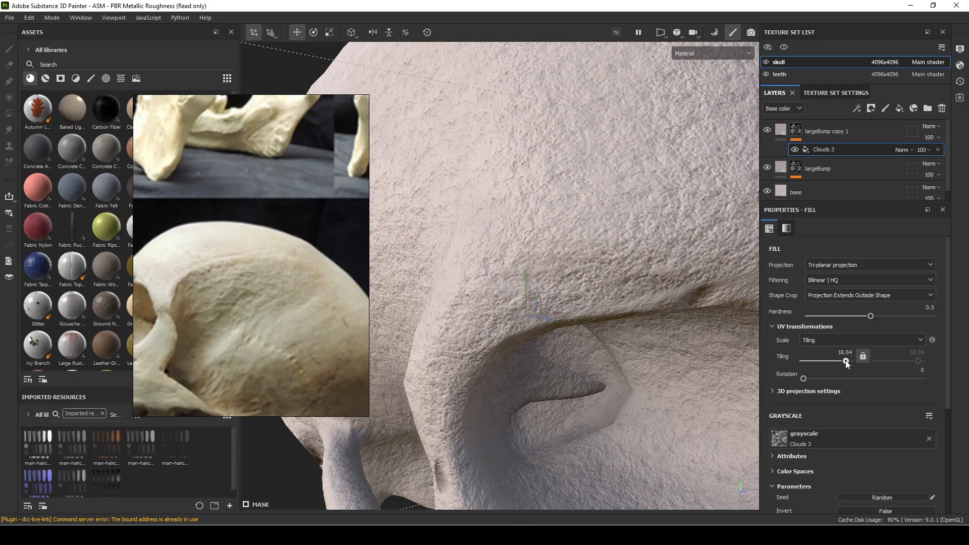
{"action": "left_click_drag", "start_coordinate": [847, 364], "coordinate": [840, 364]}
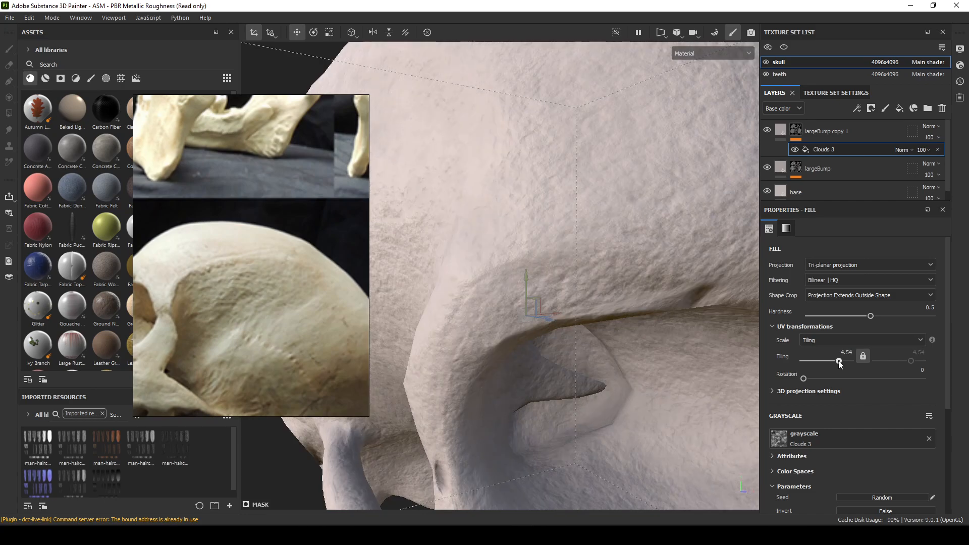
Lower the opacity of the Clouds 3 fill in the mask of largeBump copy 1 to 29
{"action": "scroll", "coordinate": [449, 331], "scroll_direction": "down", "scroll_amount": 3}
{"action": "left_click_drag", "start_coordinate": [450, 331], "coordinate": [501, 315], "text": "alt"}
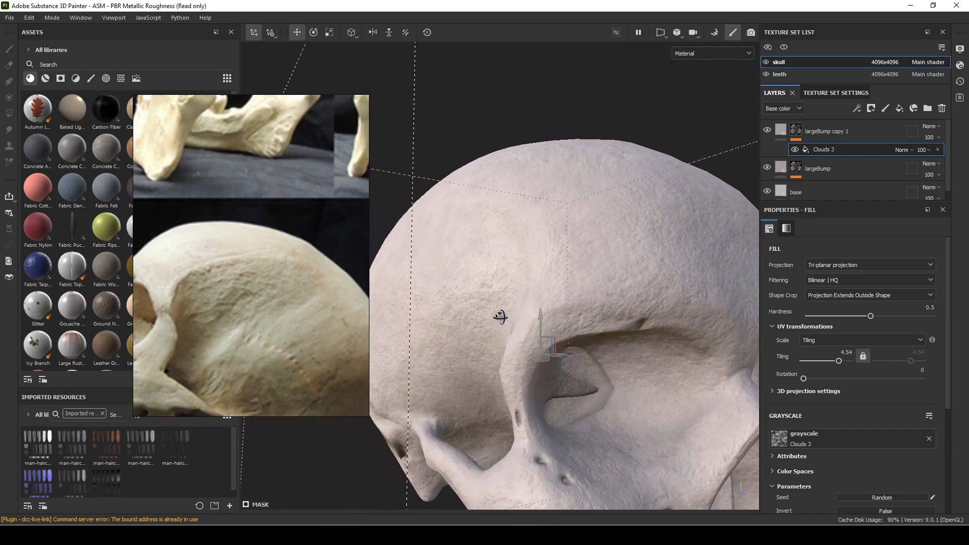
{"action": "scroll", "coordinate": [468, 249], "scroll_direction": "up", "scroll_amount": 3}
{"action": "middle_click_drag", "start_coordinate": [467, 249], "coordinate": [463, 190], "text": "alt"}
{"action": "left_click_drag", "start_coordinate": [463, 190], "coordinate": [545, 309], "text": "alt"}
{"action": "right_click_drag", "start_coordinate": [654, 316], "coordinate": [731, 344], "text": "alt"}
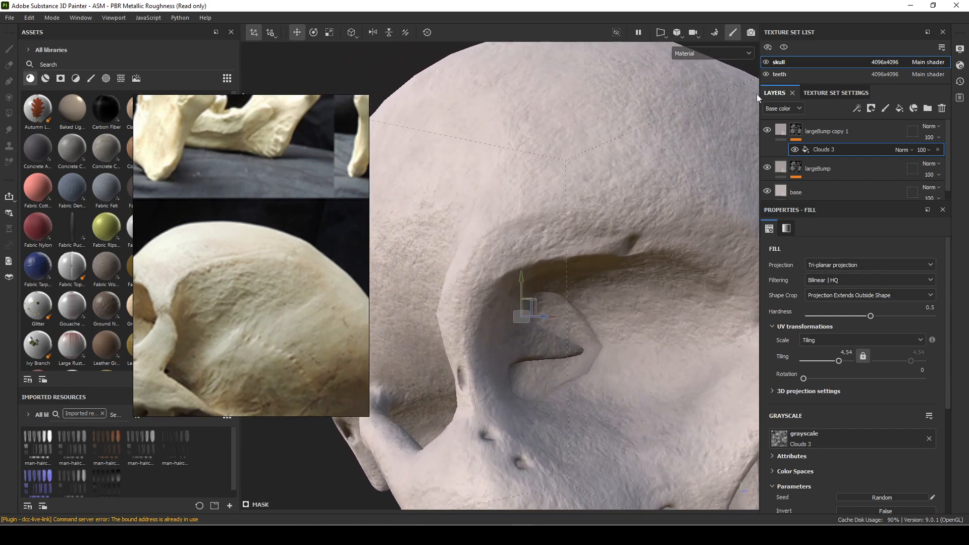
{"action": "left_click", "coordinate": [773, 327]}
{"action": "left_click", "coordinate": [926, 150]}
{"action": "left_click_drag", "start_coordinate": [960, 168], "coordinate": [930, 168]}
{"action": "left_click_drag", "start_coordinate": [671, 325], "coordinate": [545, 306], "text": "alt"}
{"action": "scroll", "coordinate": [563, 331], "scroll_direction": "down", "scroll_amount": 5}
{"action": "mouse_move", "coordinate": [401, 388]}
{"action": "left_mouse_down", "text": "alt"}
{"action": "mouse_move", "coordinate": [531, 398]}
{"action": "mouse_move", "coordinate": [387, 410]}
{"action": "mouse_move", "coordinate": [387, 400]}
{"action": "left_mouse_up", "text": "alt"}
{"action": "scroll", "coordinate": [655, 313], "scroll_direction": "up", "scroll_amount": 5}
{"action": "mouse_move", "coordinate": [655, 313]}
{"action": "right_mouse_down", "text": "shift"}
{"action": "mouse_move", "coordinate": [625, 317]}
{"action": "mouse_move", "coordinate": [651, 318]}
{"action": "right_mouse_up", "text": "shift"}
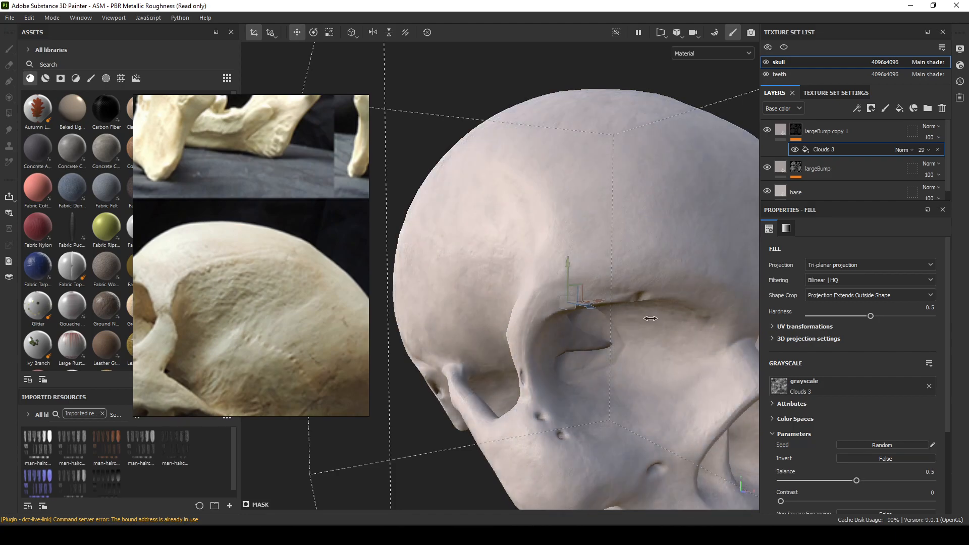
Compare the skull's finer bump from the front with the skull photo grid on the reference board
{"action": "scroll", "coordinate": [685, 324], "scroll_direction": "down", "scroll_amount": 3}
{"action": "middle_click_drag", "start_coordinate": [532, 294], "coordinate": [442, 276], "text": "alt"}
{"action": "left_click_drag", "start_coordinate": [547, 305], "coordinate": [488, 316], "text": "alt"}
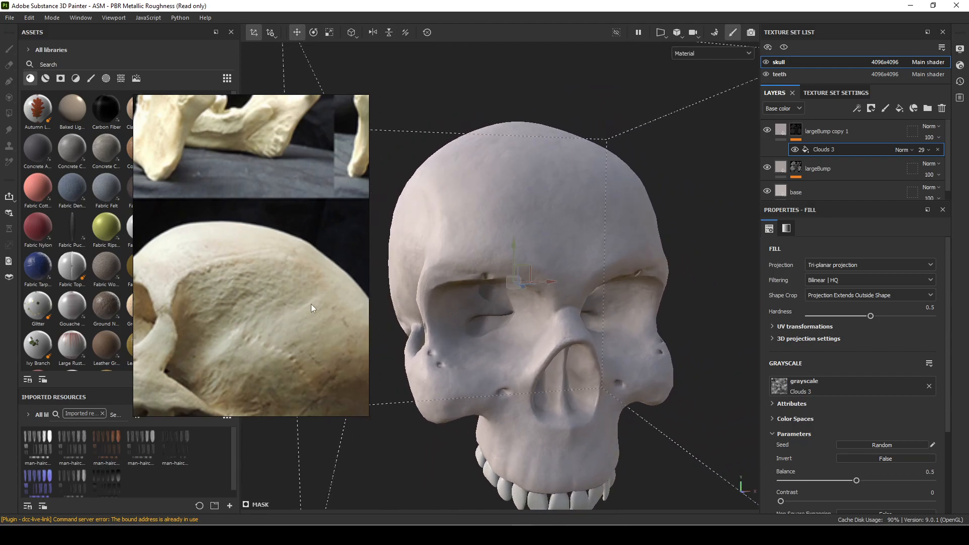
{"action": "scroll", "coordinate": [310, 304], "scroll_direction": "down", "scroll_amount": 3}
{"action": "middle_click_drag", "start_coordinate": [312, 331], "coordinate": [313, 332]}
{"action": "scroll", "coordinate": [313, 331], "scroll_direction": "down", "scroll_amount": 8}
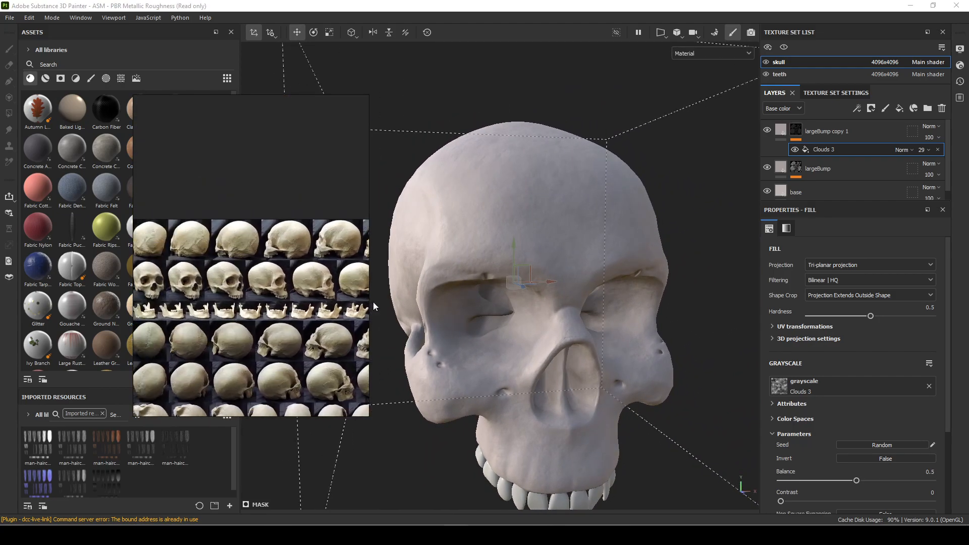
{"action": "middle_click_drag", "start_coordinate": [308, 297], "coordinate": [398, 292]}
{"action": "scroll", "coordinate": [398, 291], "scroll_direction": "up", "scroll_amount": 2}
{"action": "scroll", "coordinate": [314, 320], "scroll_direction": "up", "scroll_amount": 1}
{"action": "scroll", "coordinate": [249, 319], "scroll_direction": "down", "scroll_amount": 3}
{"action": "scroll", "coordinate": [249, 319], "scroll_direction": "down", "scroll_amount": 4}
Examine the eye socket, teeth, cheekbone and sutures in the black-background skull reference photo
{"action": "middle_click_drag", "start_coordinate": [217, 276], "coordinate": [427, 358]}
{"action": "middle_click_drag", "start_coordinate": [285, 264], "coordinate": [326, 373]}
{"action": "scroll", "coordinate": [260, 295], "scroll_direction": "up", "scroll_amount": 4}
{"action": "scroll", "coordinate": [259, 295], "scroll_direction": "up", "scroll_amount": 3}
{"action": "scroll", "coordinate": [287, 251], "scroll_direction": "down", "scroll_amount": 2}
{"action": "middle_click_drag", "start_coordinate": [301, 256], "coordinate": [306, 304]}
{"action": "scroll", "coordinate": [280, 304], "scroll_direction": "down", "scroll_amount": 2}
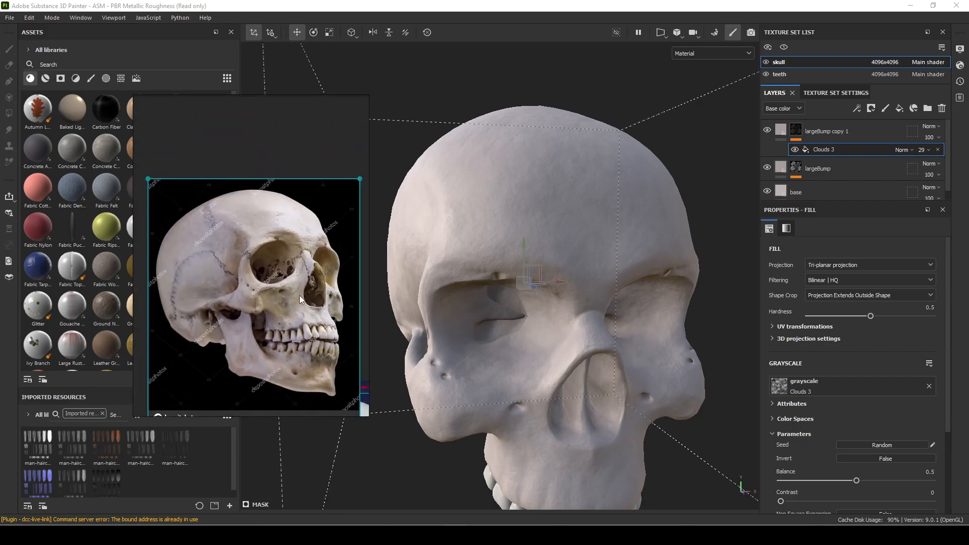
{"action": "scroll", "coordinate": [299, 295], "scroll_direction": "up", "scroll_amount": 5}
{"action": "scroll", "coordinate": [275, 290], "scroll_direction": "up", "scroll_amount": 1}
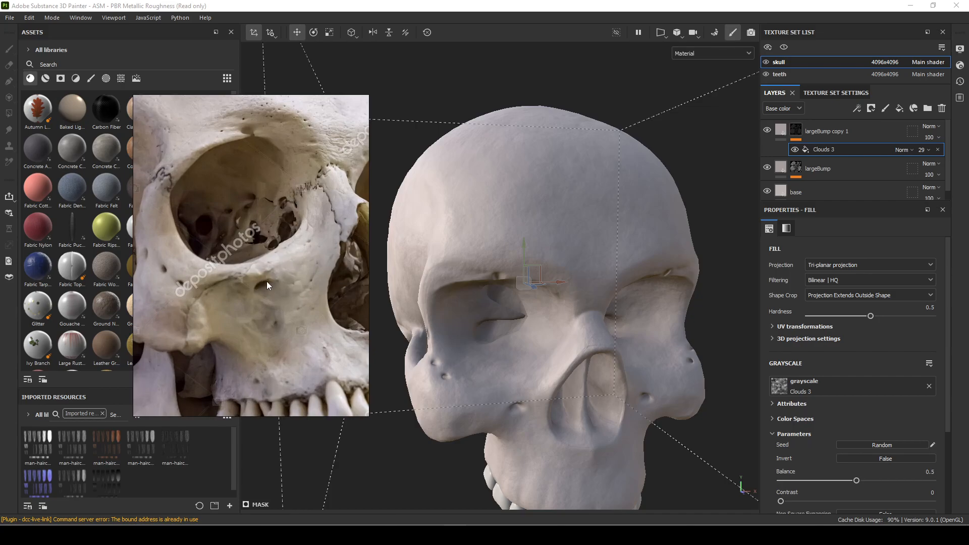
{"action": "scroll", "coordinate": [280, 315], "scroll_direction": "down", "scroll_amount": 1}
{"action": "middle_click_drag", "start_coordinate": [280, 315], "coordinate": [168, 204]}
{"action": "scroll", "coordinate": [227, 277], "scroll_direction": "up", "scroll_amount": 2}
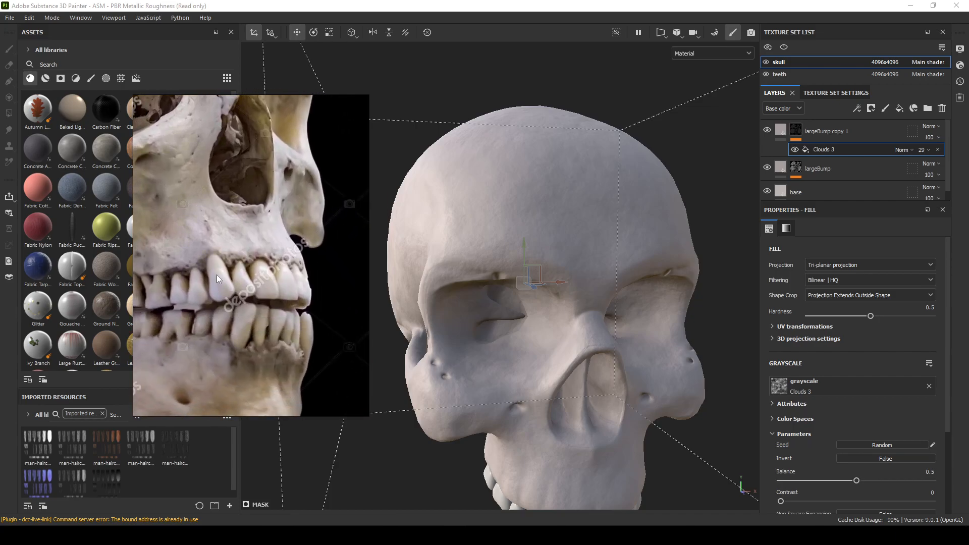
{"action": "middle_click_drag", "start_coordinate": [233, 213], "coordinate": [298, 302]}
{"action": "scroll", "coordinate": [237, 262], "scroll_direction": "up", "scroll_amount": 2}
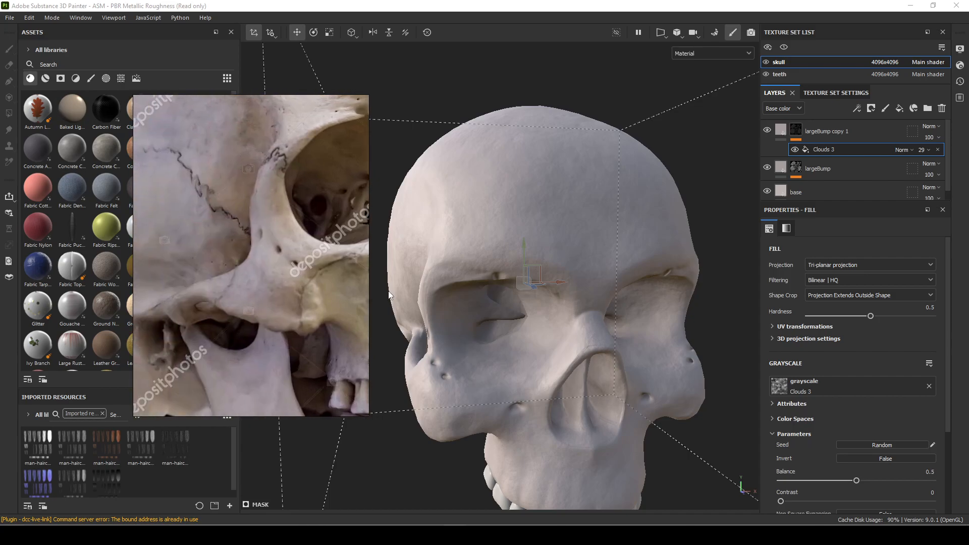
Add a fill layer above largeBump copy 1 with a dark brown base color sampled from the reference photo's suture and roughness 0.9094
{"action": "left_click", "coordinate": [789, 132]}
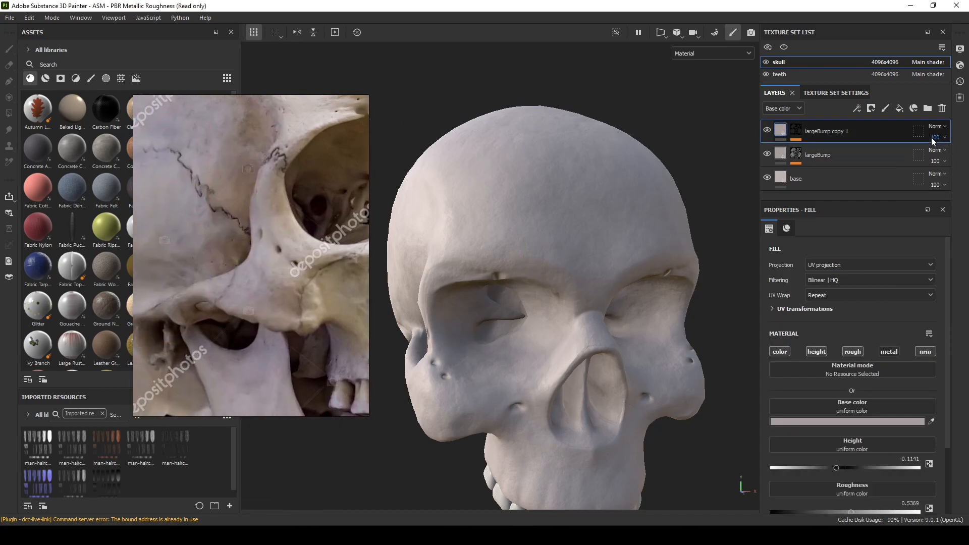
{"action": "left_click", "coordinate": [900, 109]}
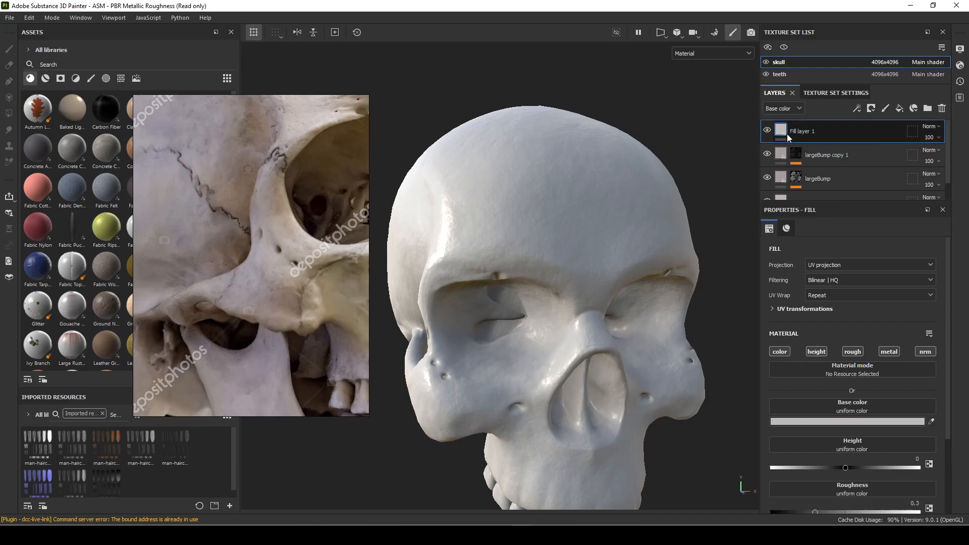
{"action": "left_click", "coordinate": [931, 421]}
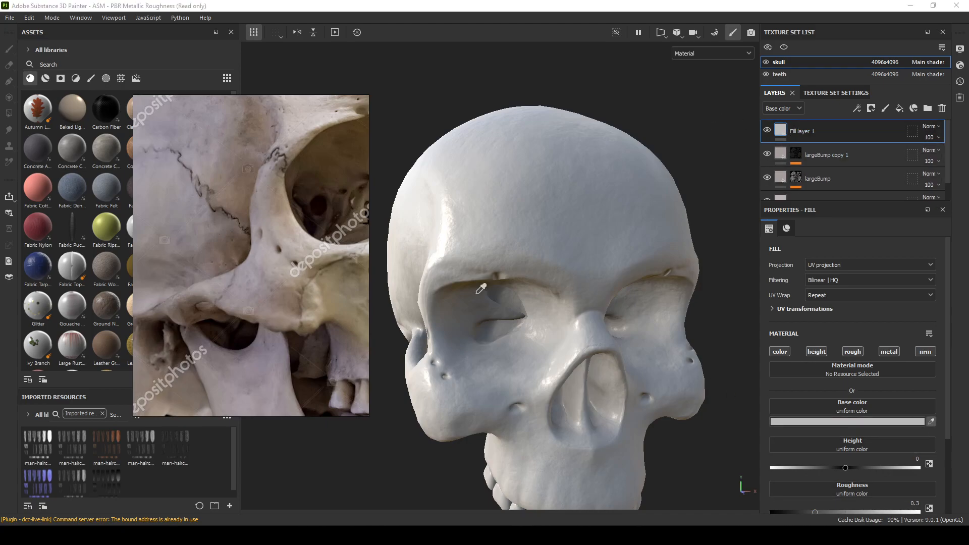
{"action": "left_click", "coordinate": [217, 210]}
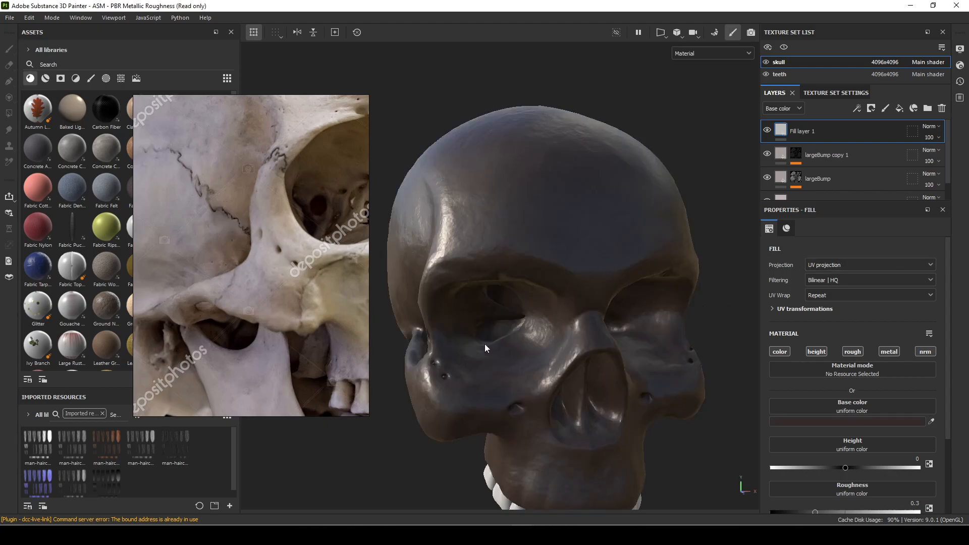
{"action": "scroll", "coordinate": [885, 422], "scroll_direction": "down", "scroll_amount": 3}
{"action": "left_click_drag", "start_coordinate": [817, 414], "coordinate": [885, 416]}
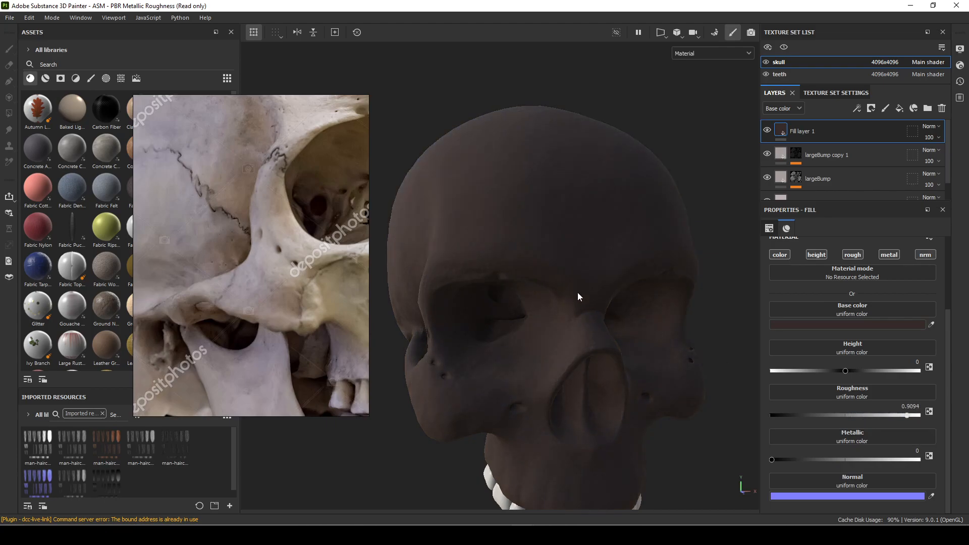
Turn off the height, metallic and normal channels of Fill layer 1, leaving only color and roughness active
{"action": "scroll", "coordinate": [949, 408], "scroll_direction": "up", "scroll_amount": 2}
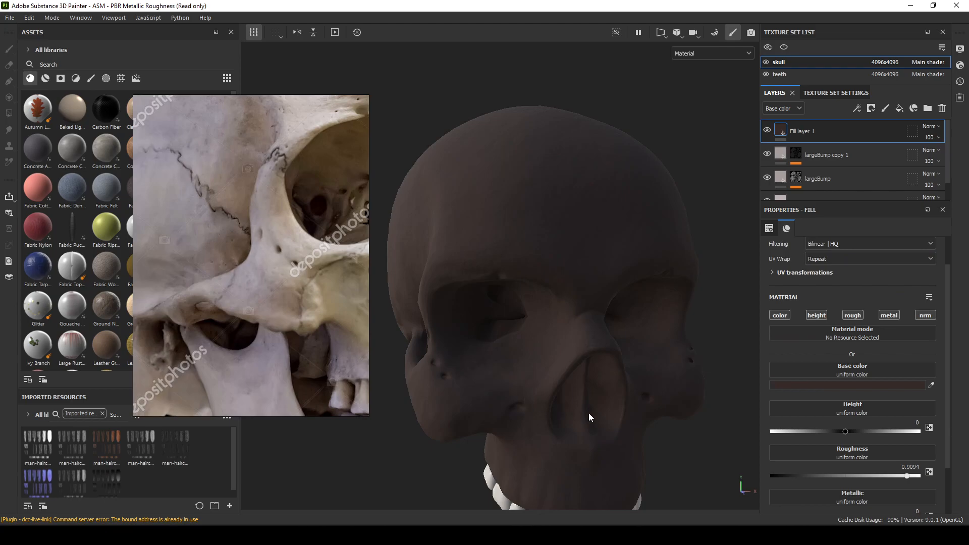
{"action": "left_click", "coordinate": [822, 319]}
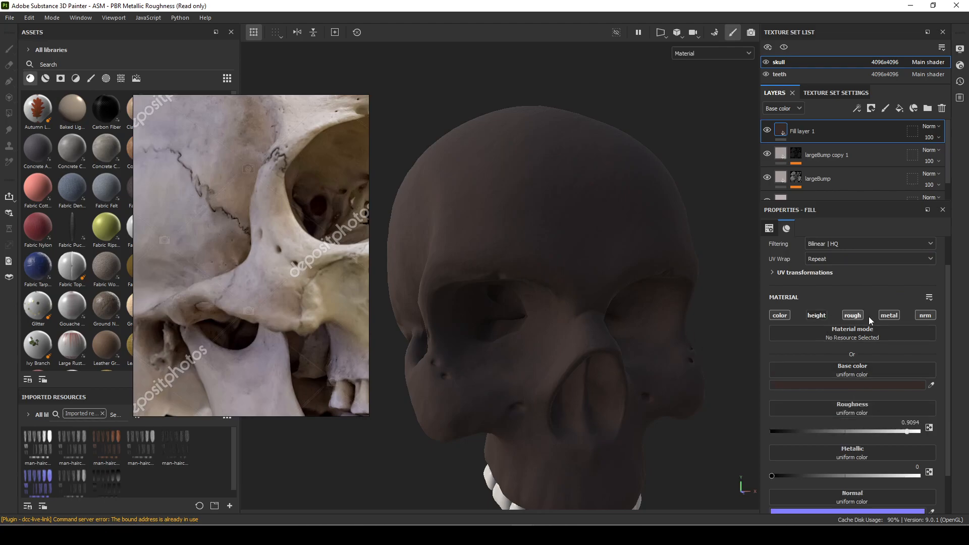
{"action": "left_click", "coordinate": [893, 315]}
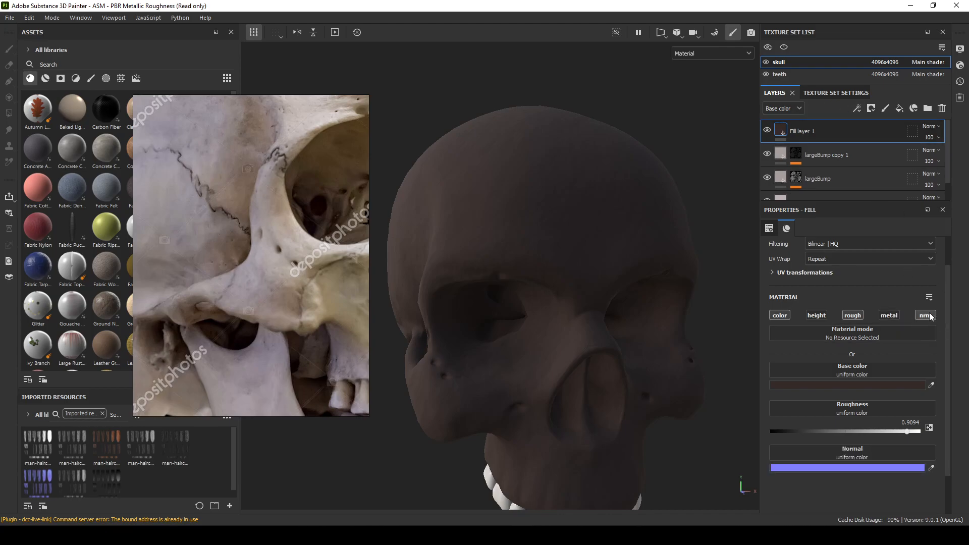
{"action": "left_click", "coordinate": [931, 317]}
Add a black mask to Fill layer 1 and put a Dirt generator in it
{"action": "right_click", "coordinate": [816, 132]}
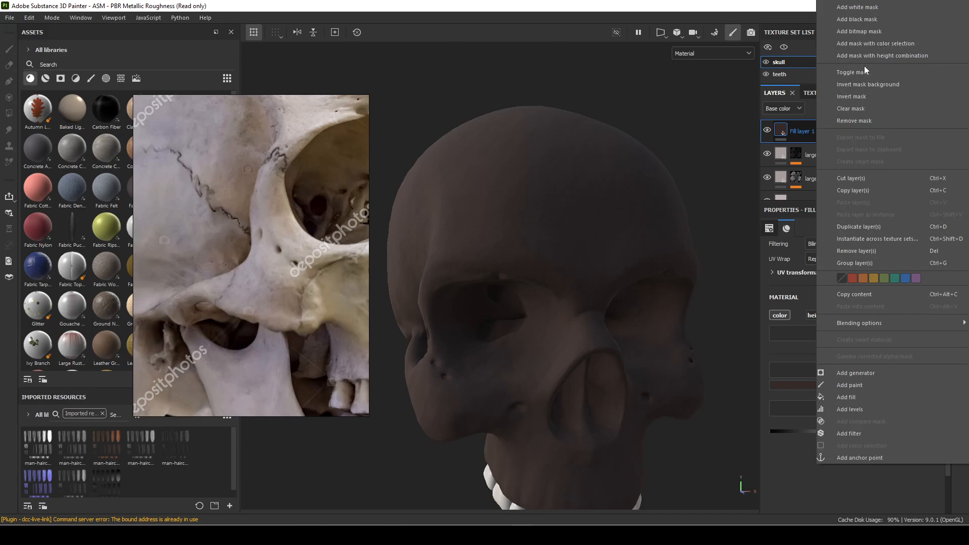
{"action": "left_click", "coordinate": [864, 15]}
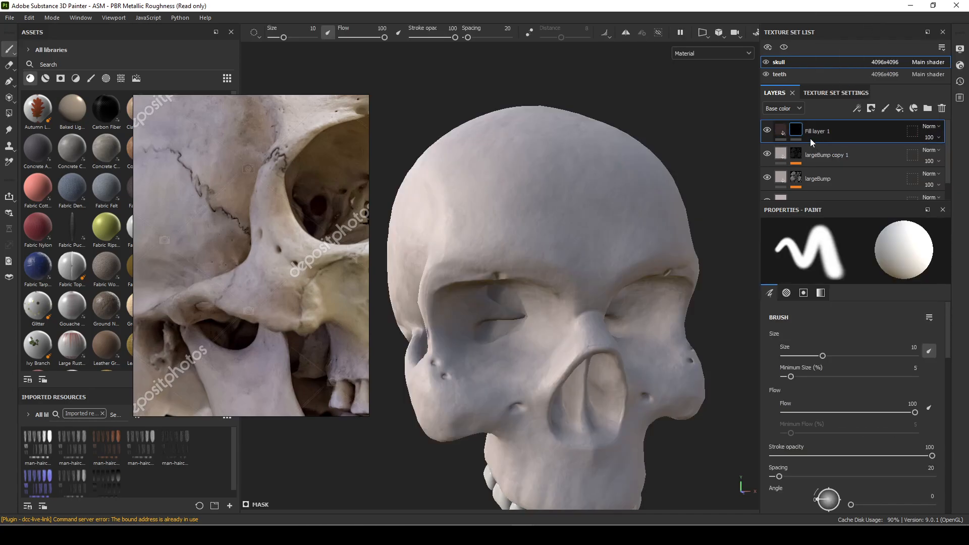
{"action": "right_click", "coordinate": [795, 132]}
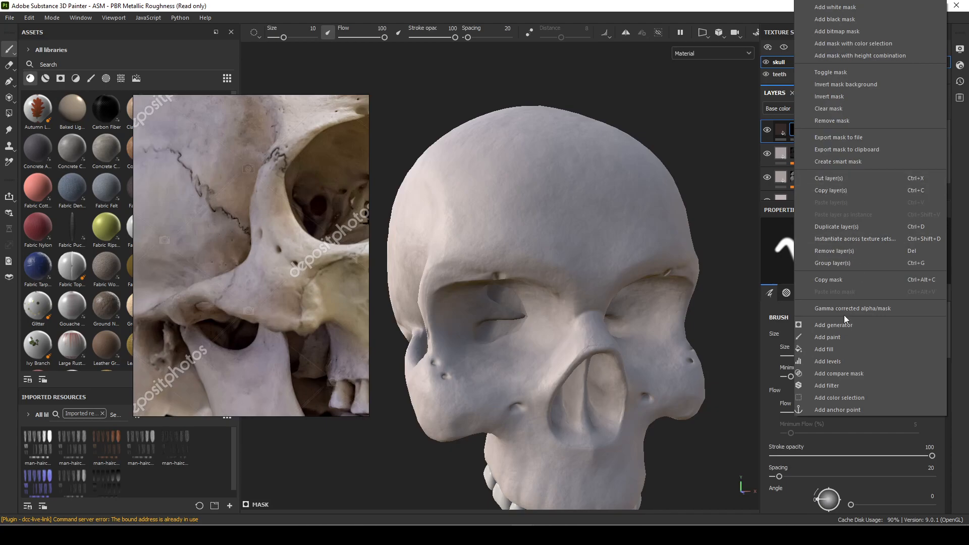
{"action": "left_click", "coordinate": [835, 326]}
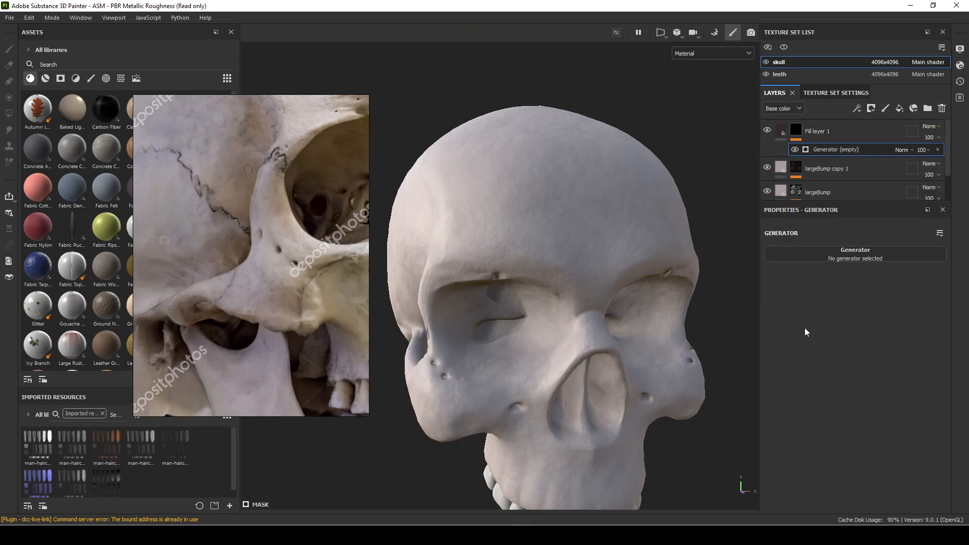
{"action": "left_click", "coordinate": [850, 260]}
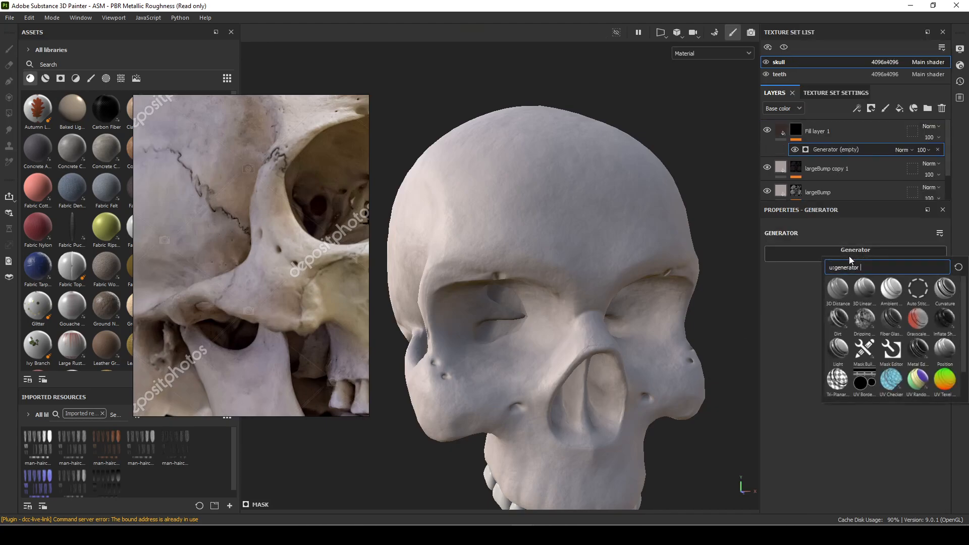
{"action": "left_click", "coordinate": [844, 317]}
Set the Dirt generator's Dirt Level to 0.47 and Dirt Contrast to 0.7, checking the eye sockets and side of the skull
{"action": "left_click_drag", "start_coordinate": [510, 398], "coordinate": [568, 392], "text": "alt"}
{"action": "middle_click_drag", "start_coordinate": [477, 377], "coordinate": [540, 335], "text": "alt"}
{"action": "left_click_drag", "start_coordinate": [487, 355], "coordinate": [504, 344], "text": "alt"}
{"action": "scroll", "coordinate": [503, 345], "scroll_direction": "up", "scroll_amount": 1}
{"action": "middle_click_drag", "start_coordinate": [574, 368], "coordinate": [636, 359], "text": "alt"}
{"action": "left_click_drag", "start_coordinate": [896, 347], "coordinate": [862, 346]}
{"action": "left_click_drag", "start_coordinate": [740, 394], "coordinate": [593, 391], "text": "alt"}
{"action": "scroll", "coordinate": [596, 390], "scroll_direction": "up", "scroll_amount": 1}
{"action": "left_click_drag", "start_coordinate": [852, 347], "coordinate": [851, 348]}
{"action": "left_click_drag", "start_coordinate": [565, 385], "coordinate": [634, 391], "text": "alt"}
{"action": "scroll", "coordinate": [635, 391], "scroll_direction": "up", "scroll_amount": 1}
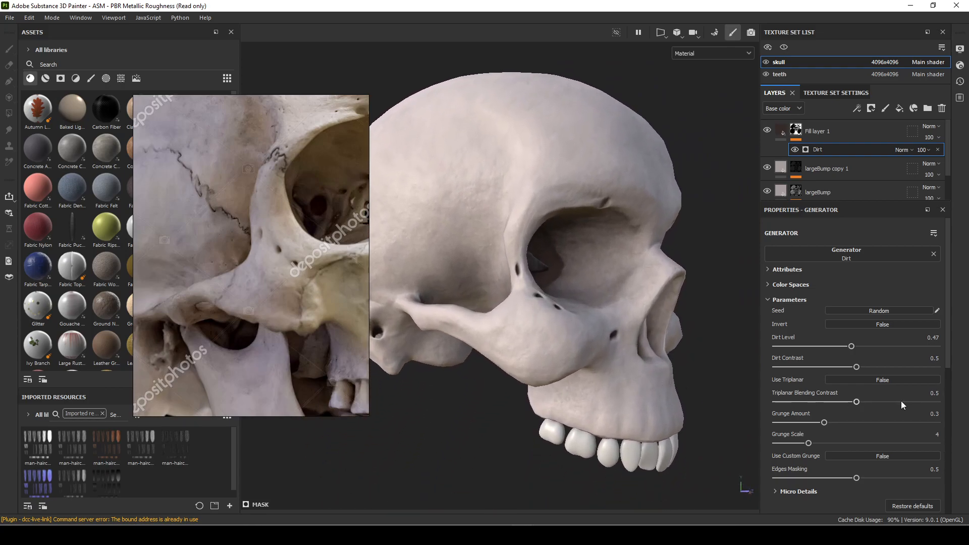
{"action": "left_click_drag", "start_coordinate": [865, 368], "coordinate": [889, 368]}
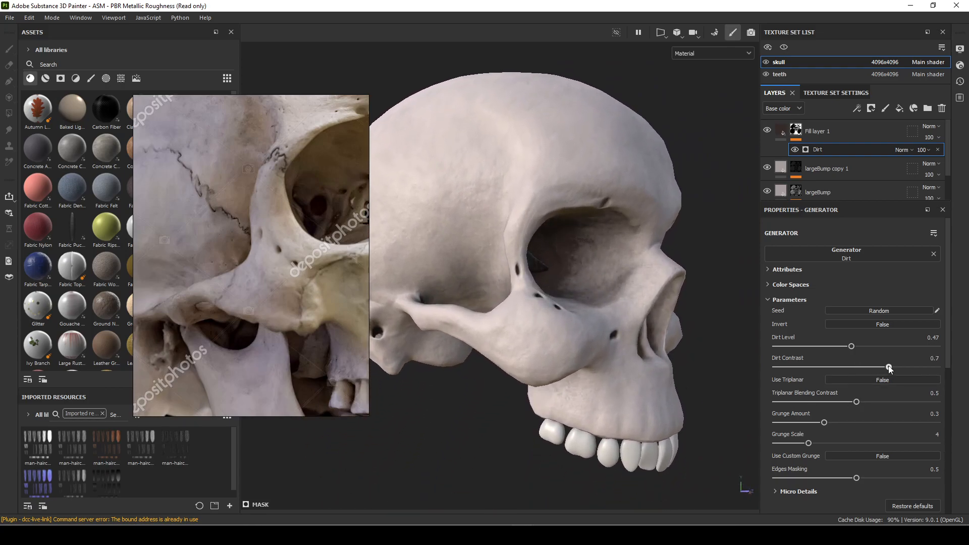
{"action": "left_click_drag", "start_coordinate": [663, 392], "coordinate": [575, 382], "text": "alt"}
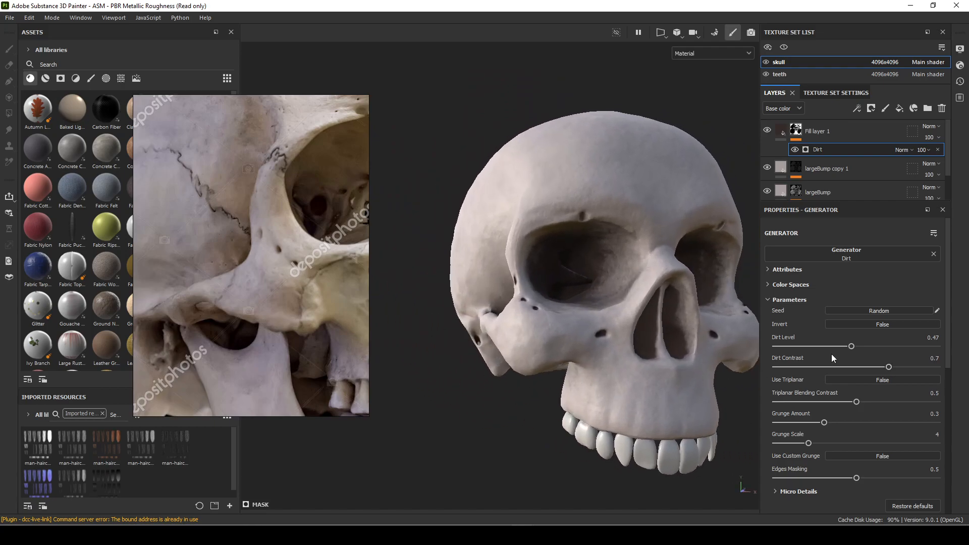
Lower the Dirt generator's Dirt Level to 0.36 and enable Use Triplanar
{"action": "left_click_drag", "start_coordinate": [849, 347], "coordinate": [834, 346]}
{"action": "left_click", "coordinate": [884, 381]}
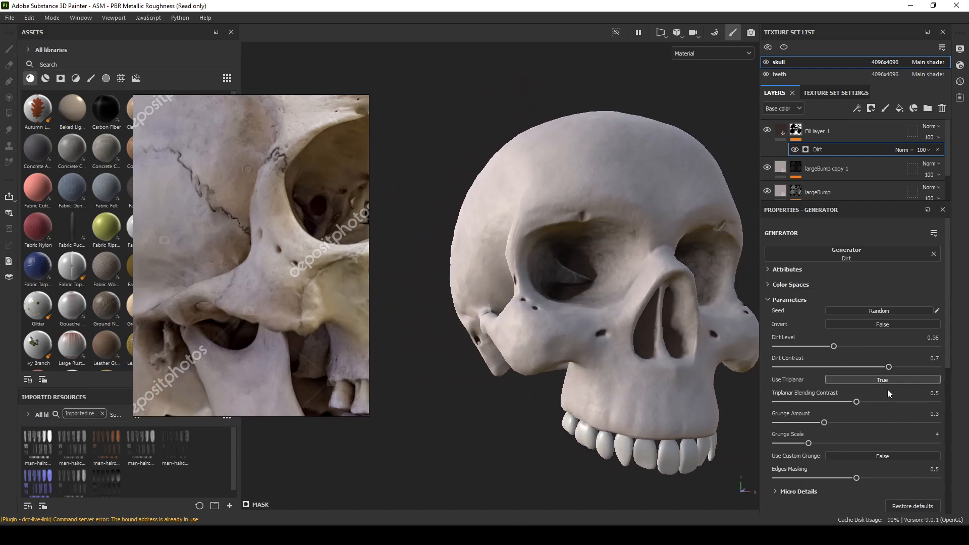
{"action": "left_click_drag", "start_coordinate": [622, 376], "coordinate": [858, 385], "text": "alt"}
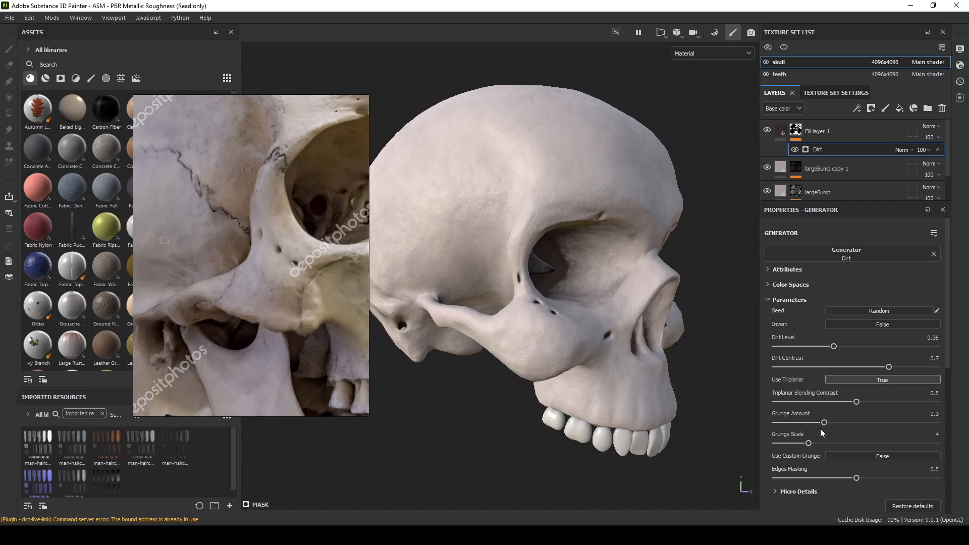
Balance the Dirt generator's breakup against the eye socket and underside, ending with Grunge Amount 0.66 and Dirt Level 0.32
{"action": "left_click_drag", "start_coordinate": [824, 422], "coordinate": [862, 423]}
{"action": "left_click_drag", "start_coordinate": [536, 407], "coordinate": [512, 386], "text": "alt"}
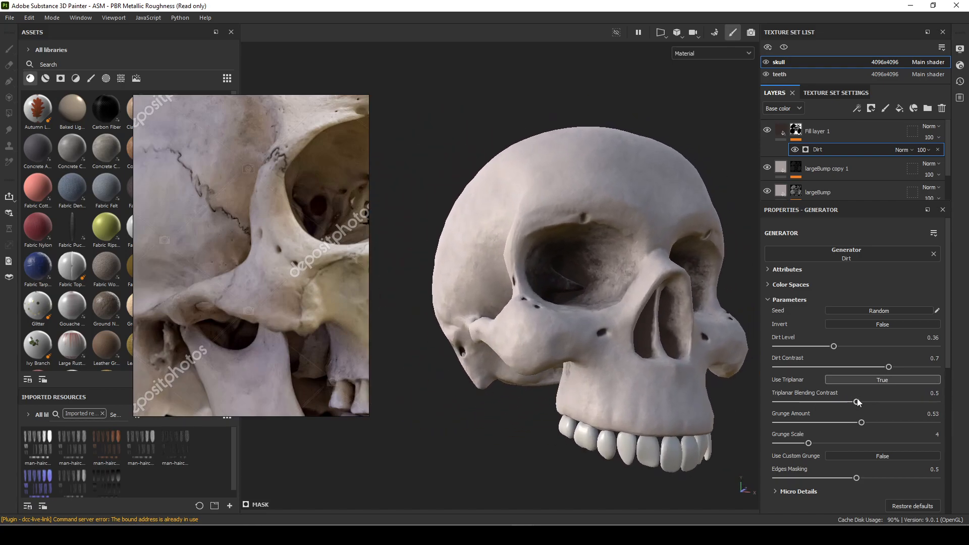
{"action": "left_click_drag", "start_coordinate": [826, 347], "coordinate": [811, 348]}
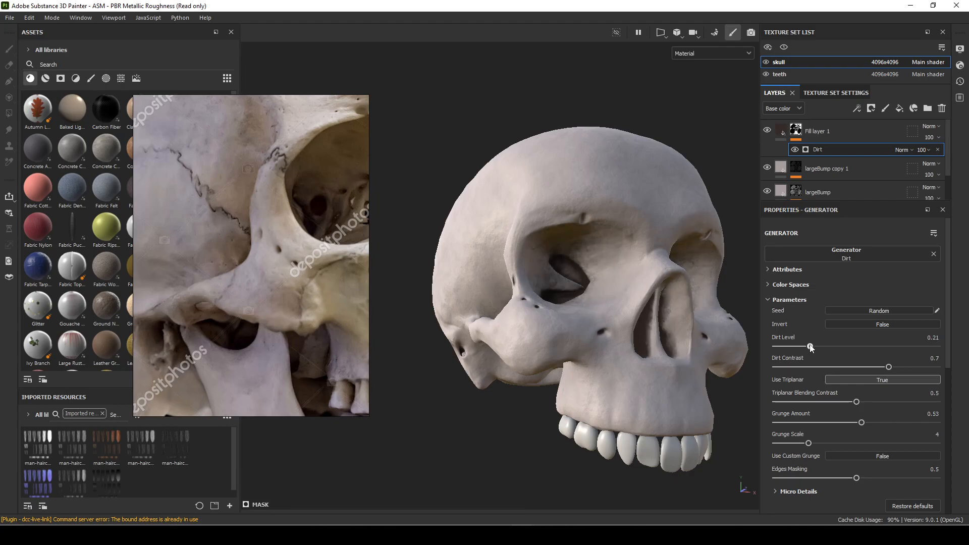
{"action": "left_click_drag", "start_coordinate": [878, 427], "coordinate": [880, 425]}
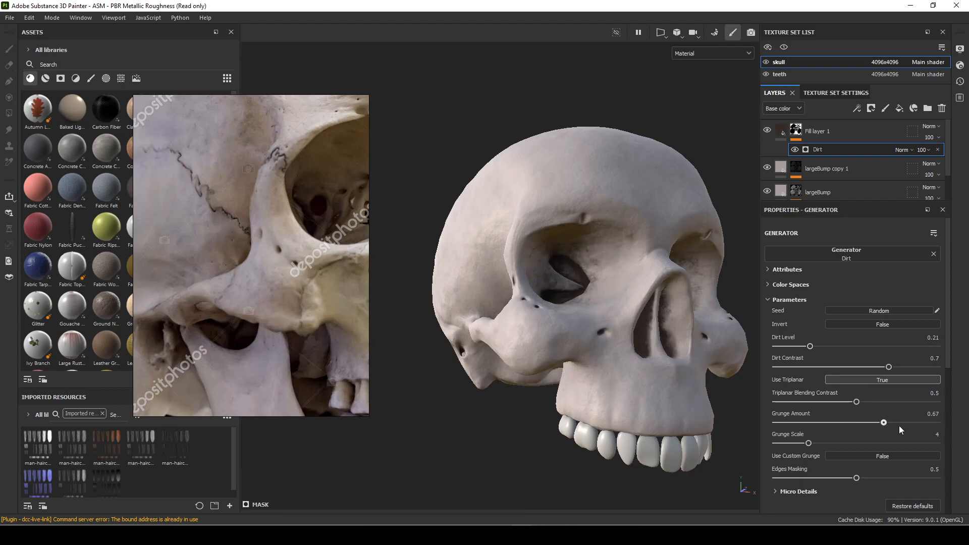
{"action": "mouse_move", "coordinate": [669, 411]}
{"action": "left_mouse_down", "text": "alt"}
{"action": "mouse_move", "coordinate": [595, 410]}
{"action": "mouse_move", "coordinate": [681, 409]}
{"action": "left_mouse_up", "text": "alt"}
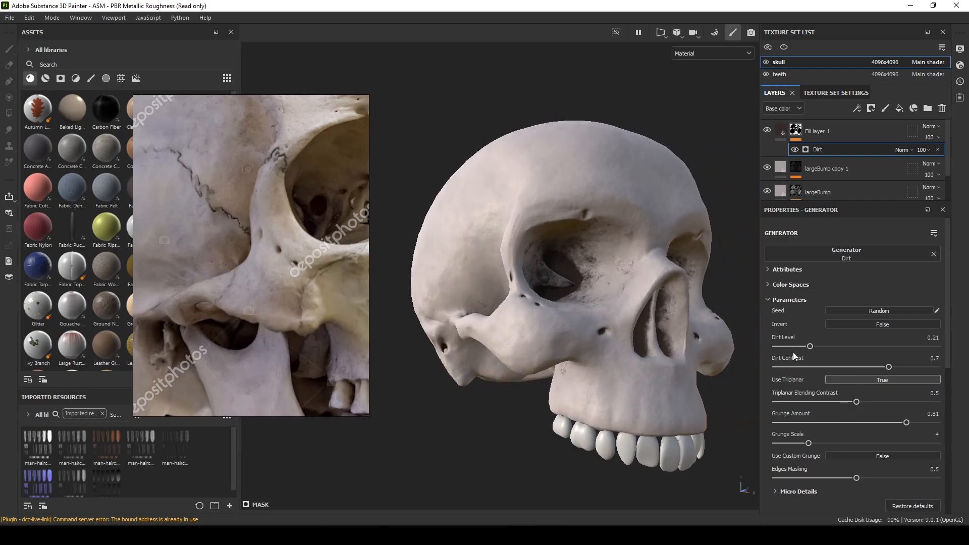
{"action": "left_click_drag", "start_coordinate": [789, 347], "coordinate": [815, 346]}
{"action": "left_click_drag", "start_coordinate": [616, 373], "coordinate": [634, 306], "text": "alt"}
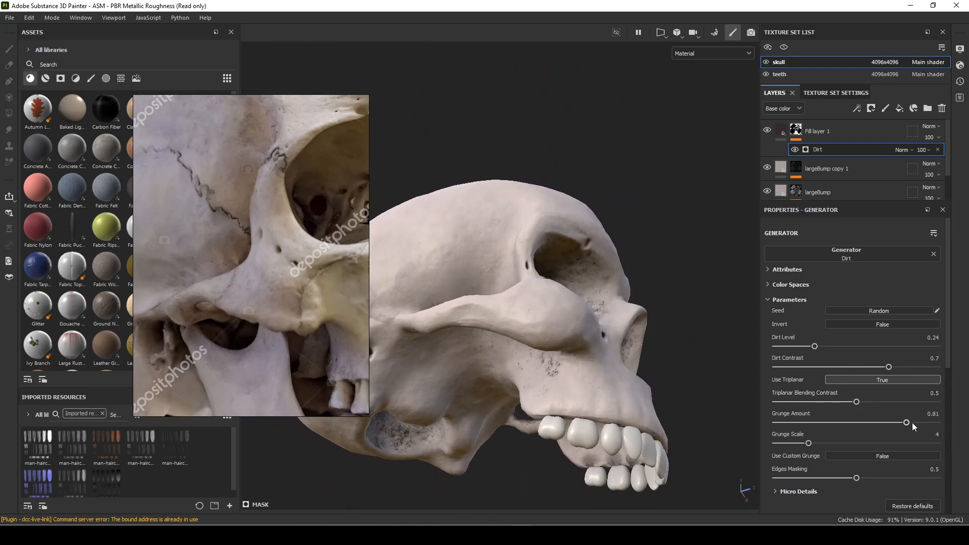
{"action": "left_click", "coordinate": [881, 423]}
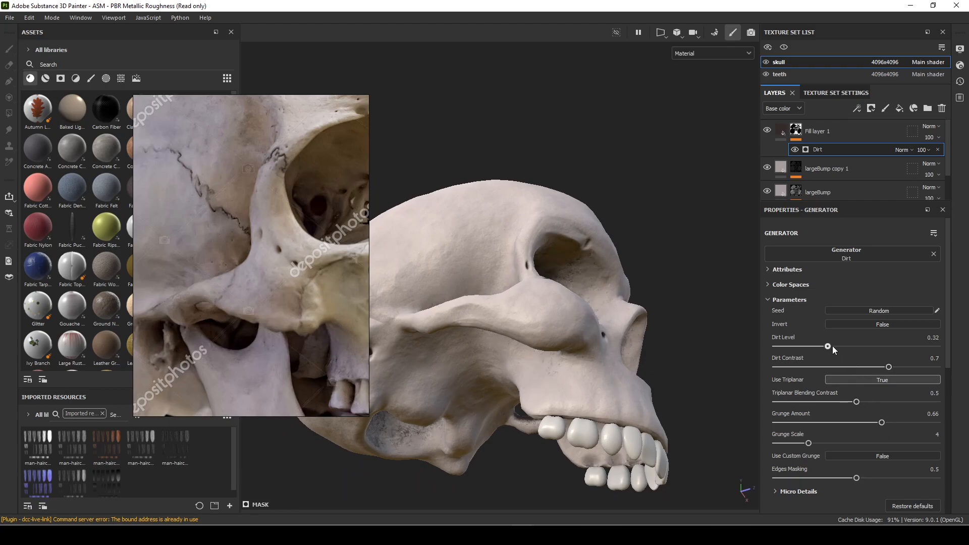
{"action": "left_click_drag", "start_coordinate": [586, 361], "coordinate": [580, 441], "text": "alt"}
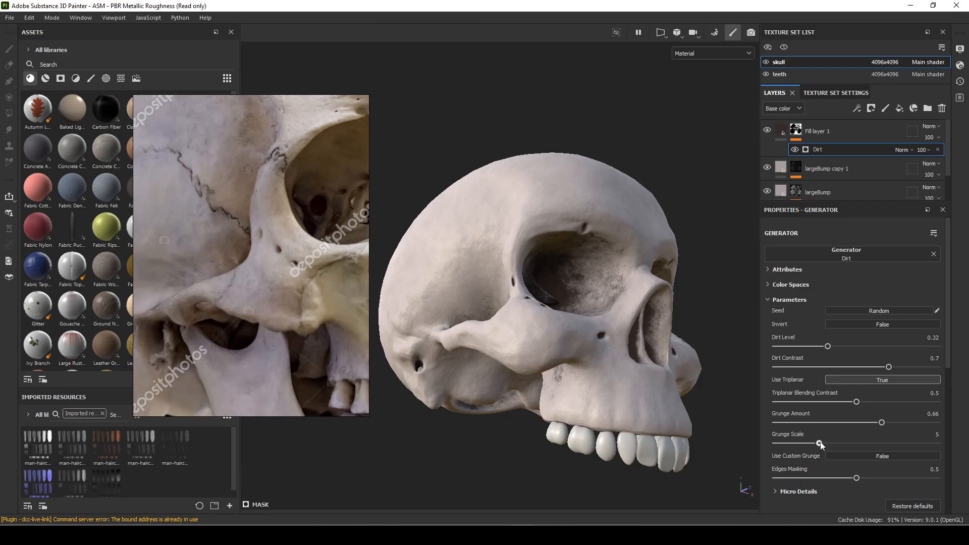
Set the Dirt generator's Grunge Scale to 5 and Grunge Amount to 0.76
{"action": "left_click", "coordinate": [898, 422]}
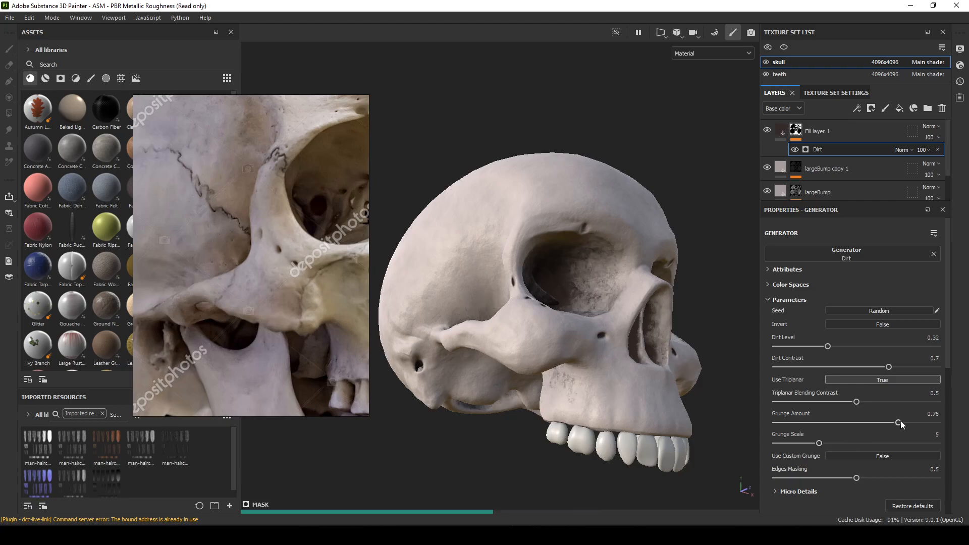
{"action": "left_click_drag", "start_coordinate": [529, 404], "coordinate": [562, 341], "text": "alt"}
{"action": "scroll", "coordinate": [605, 393], "scroll_direction": "up", "scroll_amount": 2}
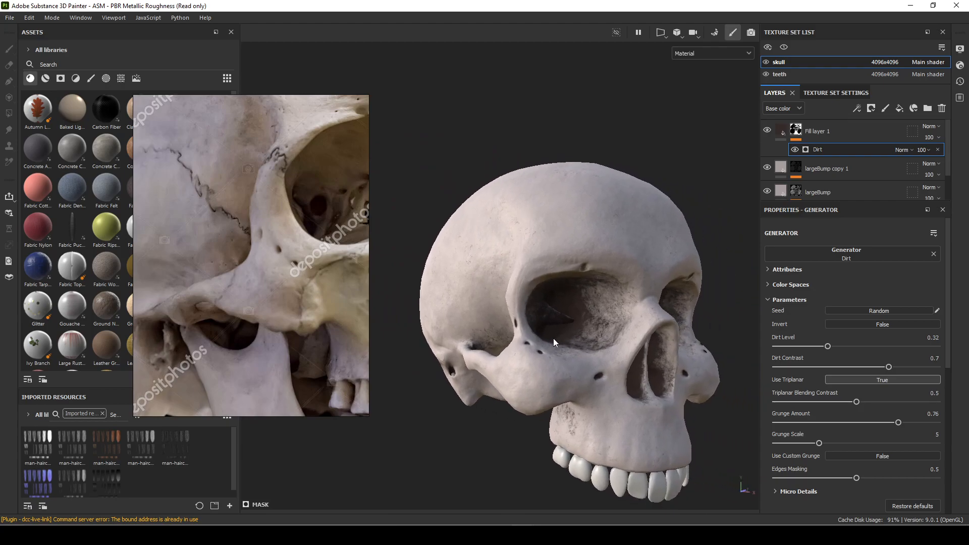
Add a fill above the Dirt generator in Fill layer 1's mask and assign the Dirt 4 procedural texture to it
{"action": "right_click", "coordinate": [832, 150]}
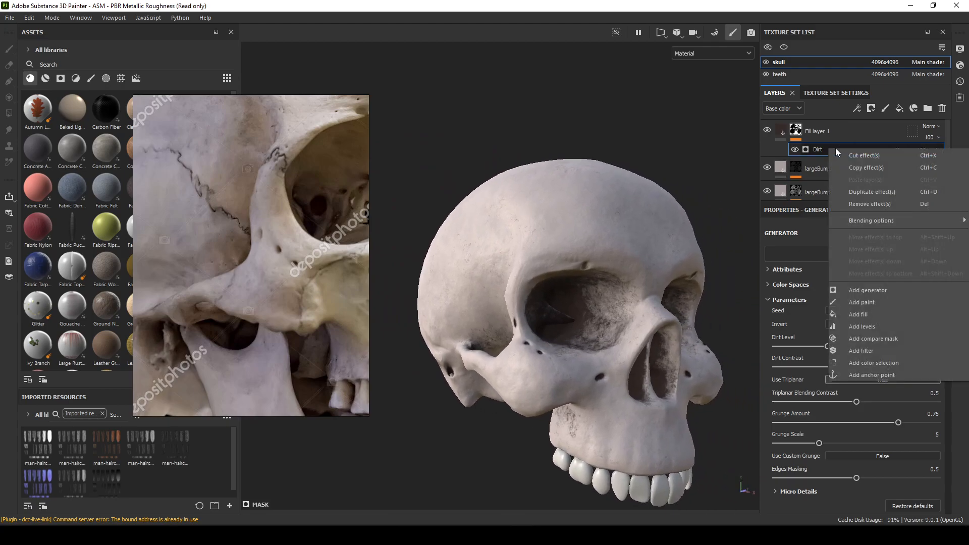
{"action": "left_click", "coordinate": [871, 313]}
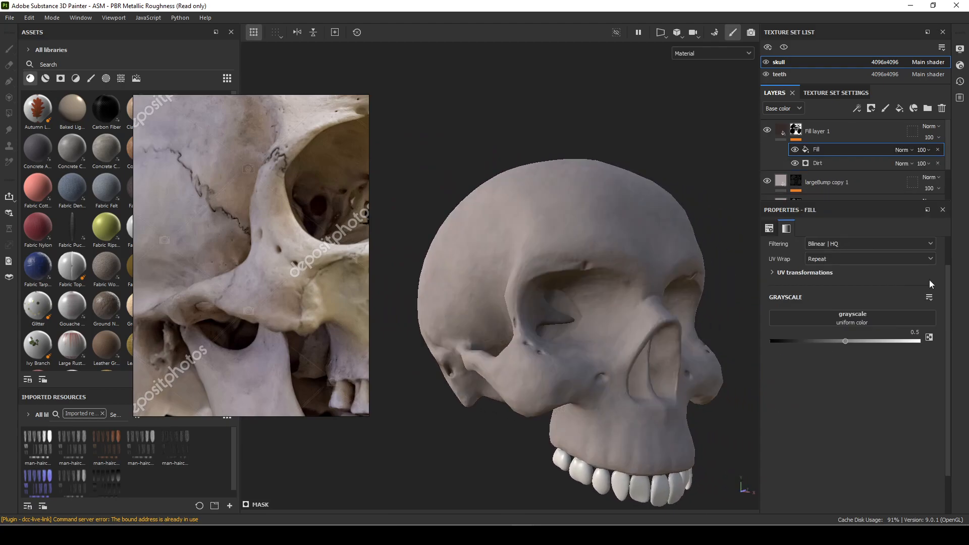
{"action": "left_click", "coordinate": [852, 319]}
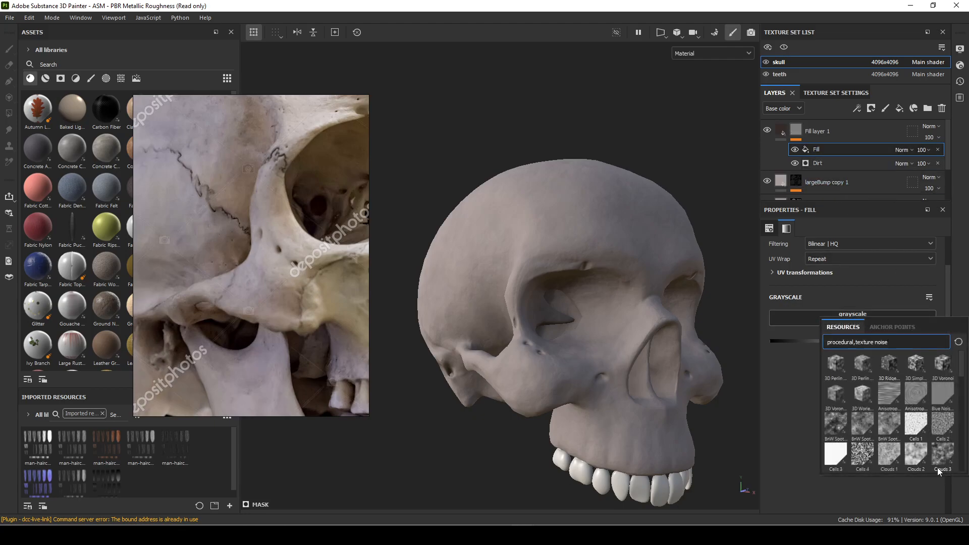
{"action": "scroll", "coordinate": [914, 374], "scroll_direction": "down", "scroll_amount": 3}
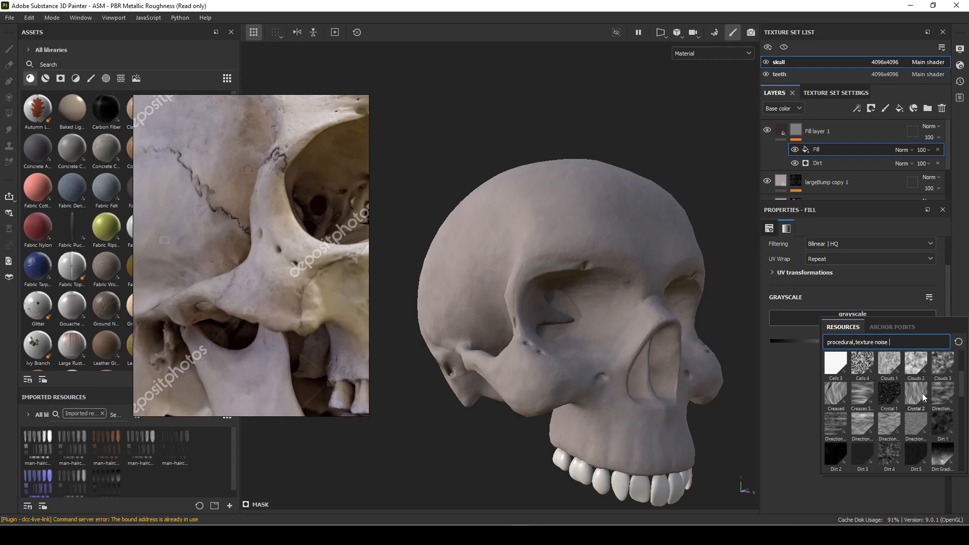
{"action": "mouse_move", "coordinate": [889, 447]}
{"action": "left_click", "coordinate": [888, 447]}
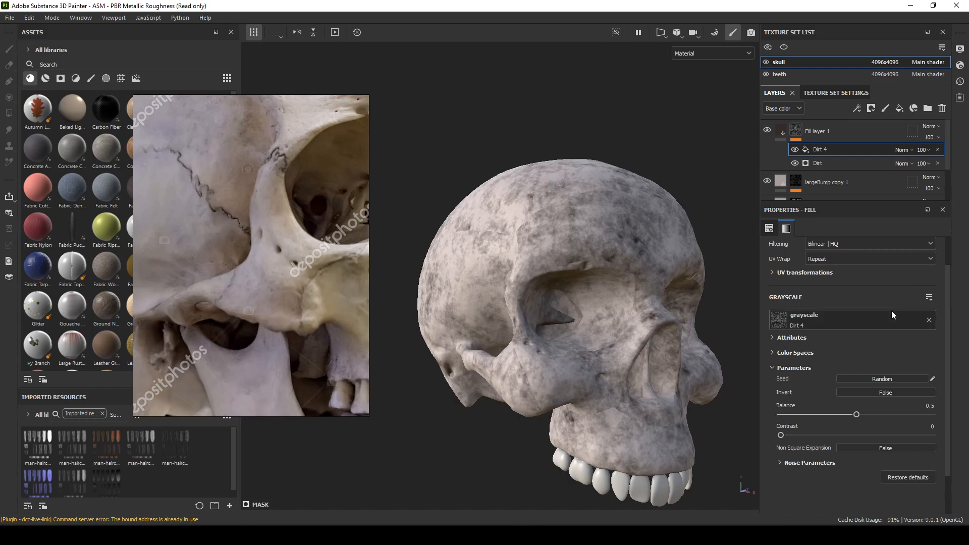
Set the Dirt 4 fill's blending mode to Multiply and check the dirt around the eye socket and nose
{"action": "left_click", "coordinate": [908, 150]}
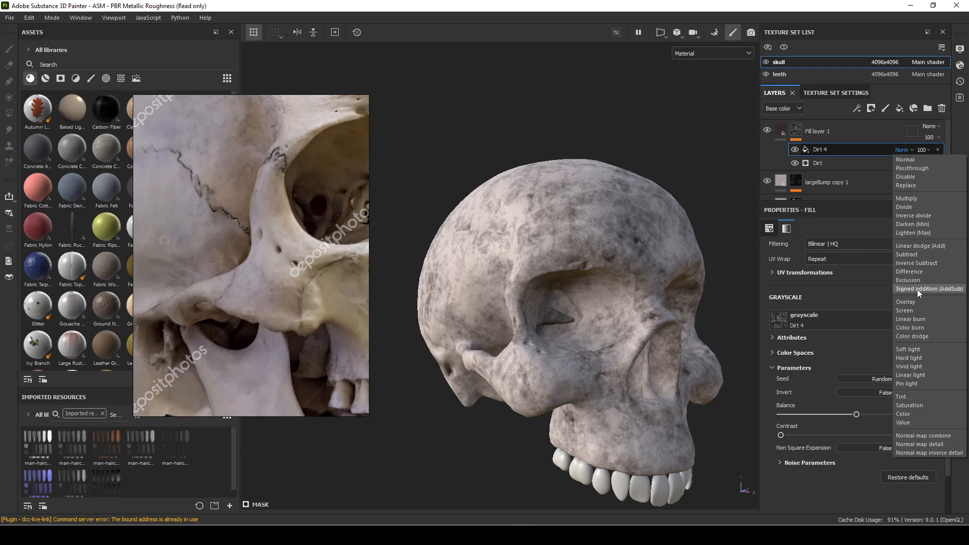
{"action": "left_click", "coordinate": [917, 199]}
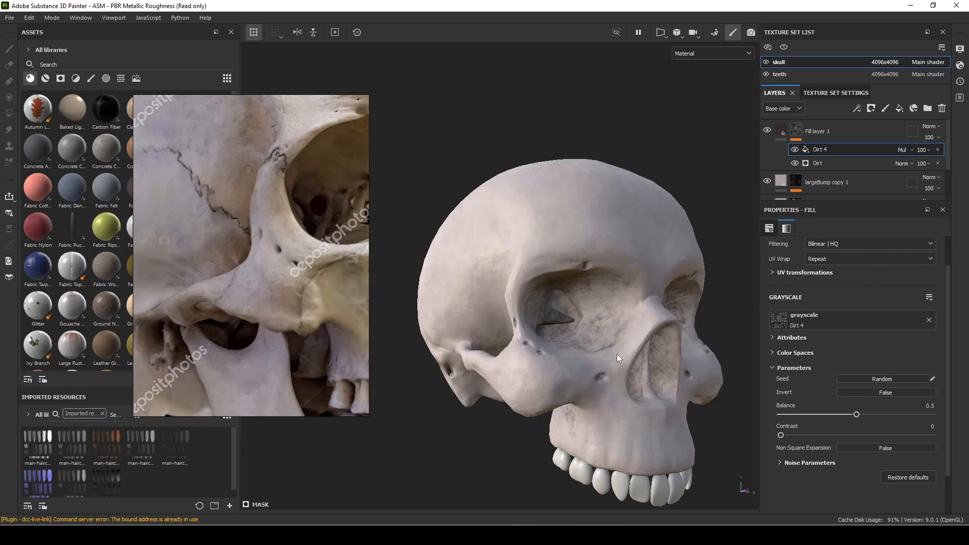
{"action": "left_click_drag", "start_coordinate": [514, 419], "coordinate": [601, 290], "text": "alt"}
{"action": "mouse_move", "coordinate": [610, 374]}
{"action": "left_mouse_down", "text": "alt"}
{"action": "mouse_move", "coordinate": [599, 350]}
{"action": "mouse_move", "coordinate": [598, 381]}
{"action": "left_mouse_up", "text": "alt"}
{"action": "left_click_drag", "start_coordinate": [626, 320], "coordinate": [574, 328], "text": "alt"}
{"action": "scroll", "coordinate": [574, 328], "scroll_direction": "up", "scroll_amount": 2}
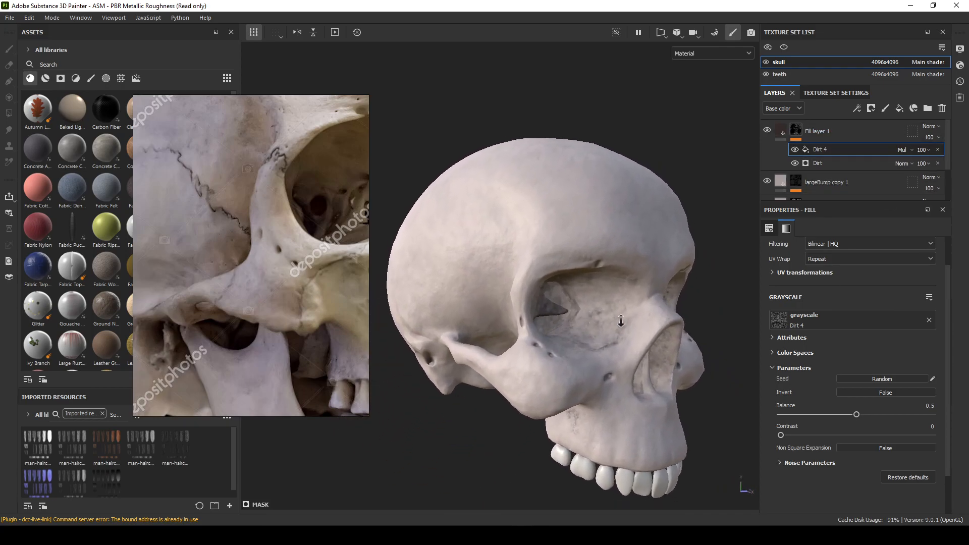
Remove the Dirt 4 fill from the mask and undo the removal
{"action": "left_click", "coordinate": [937, 149]}
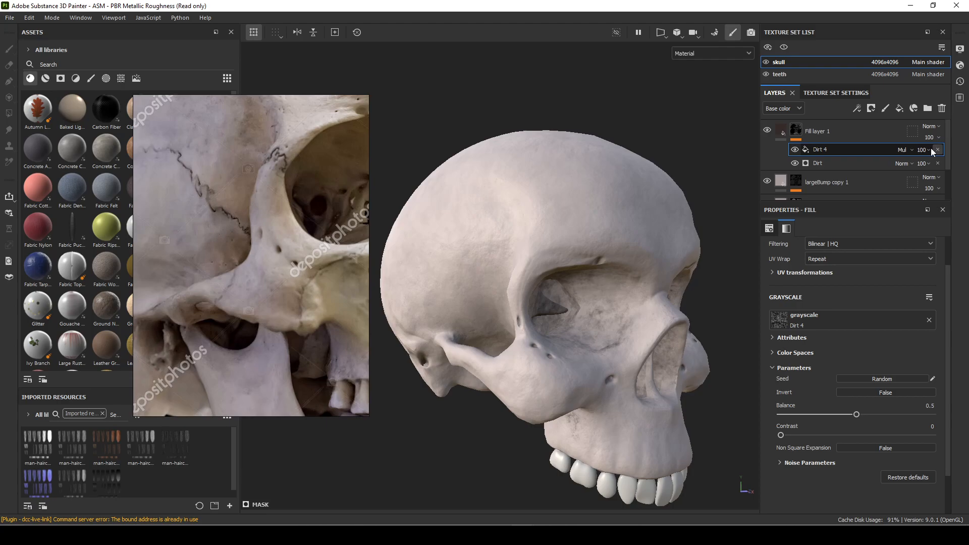
{"action": "key", "text": "ctrl+z"}
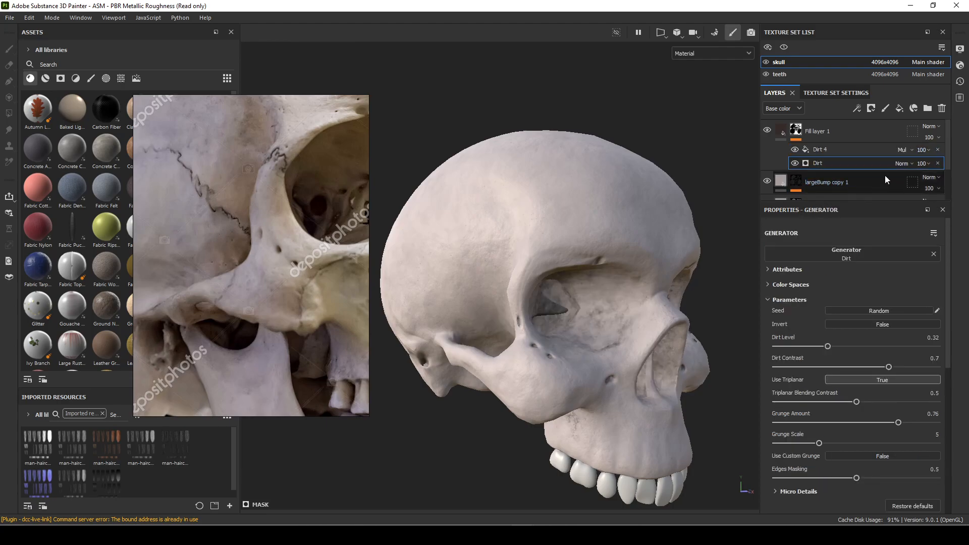
{"action": "left_click_drag", "start_coordinate": [643, 337], "coordinate": [605, 325], "text": "alt"}
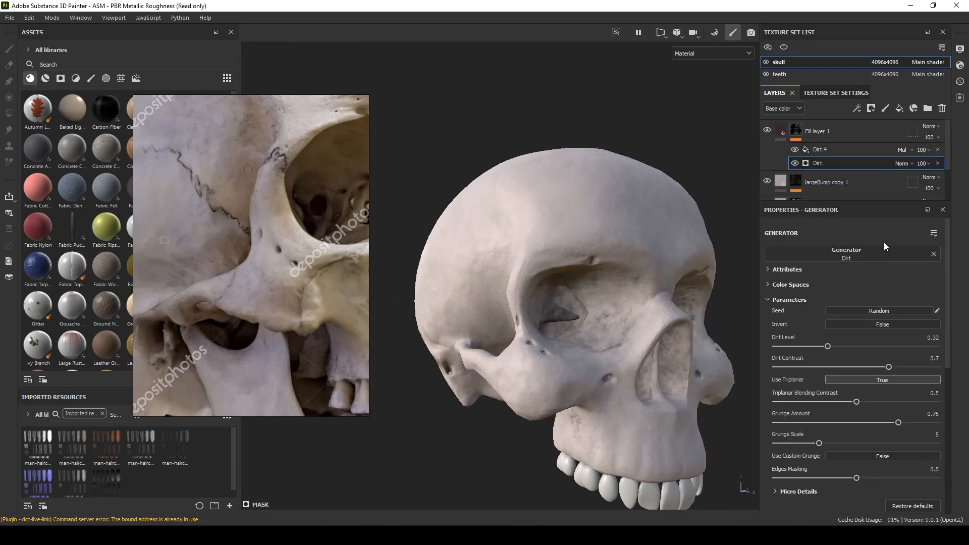
Lower the Dirt 4 fill's opacity to 44, then remove the Dirt generator and undo that removal
{"action": "left_click", "coordinate": [936, 166]}
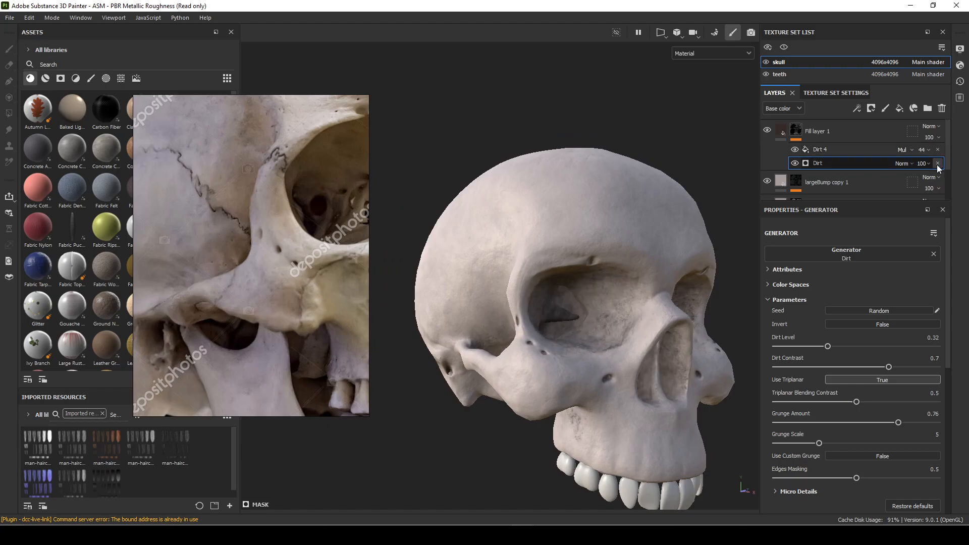
{"action": "left_click", "coordinate": [938, 163]}
{"action": "key", "text": "ctrl+z"}
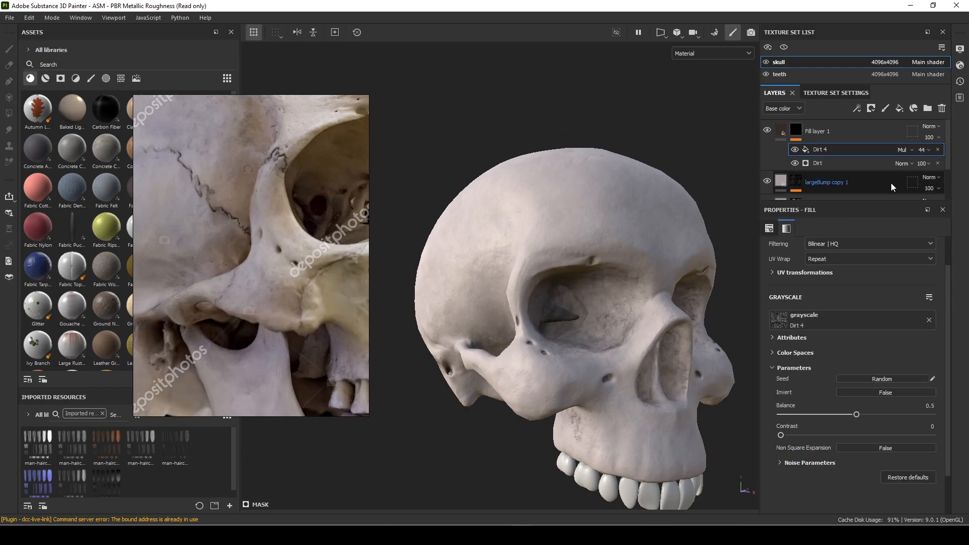
Lower the Dirt 4 fill's opacity to 37 in Fill layer 1's mask and select the Dirt generator
{"action": "left_click", "coordinate": [928, 149]}
{"action": "left_click", "coordinate": [934, 166]}
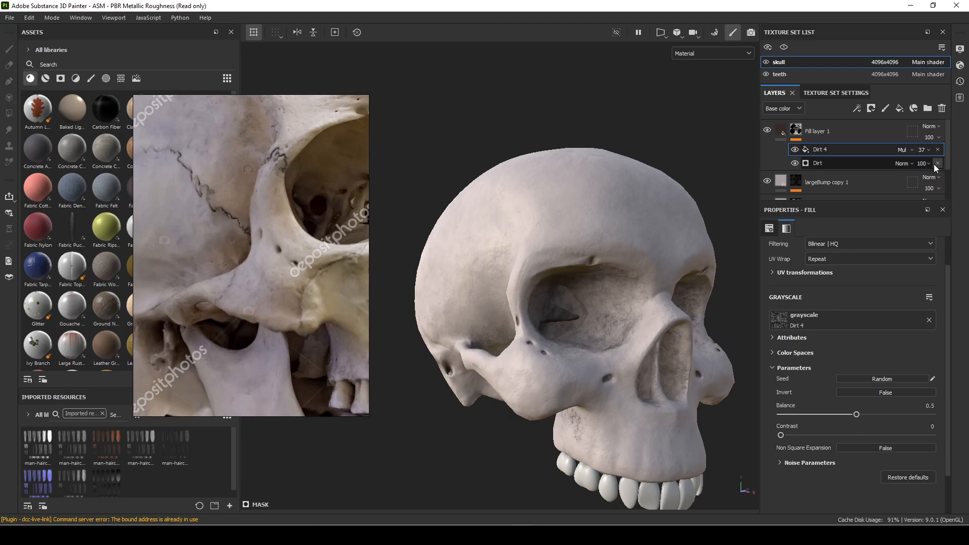
{"action": "left_click_drag", "start_coordinate": [573, 307], "coordinate": [603, 367], "text": "alt"}
{"action": "left_click", "coordinate": [848, 163]}
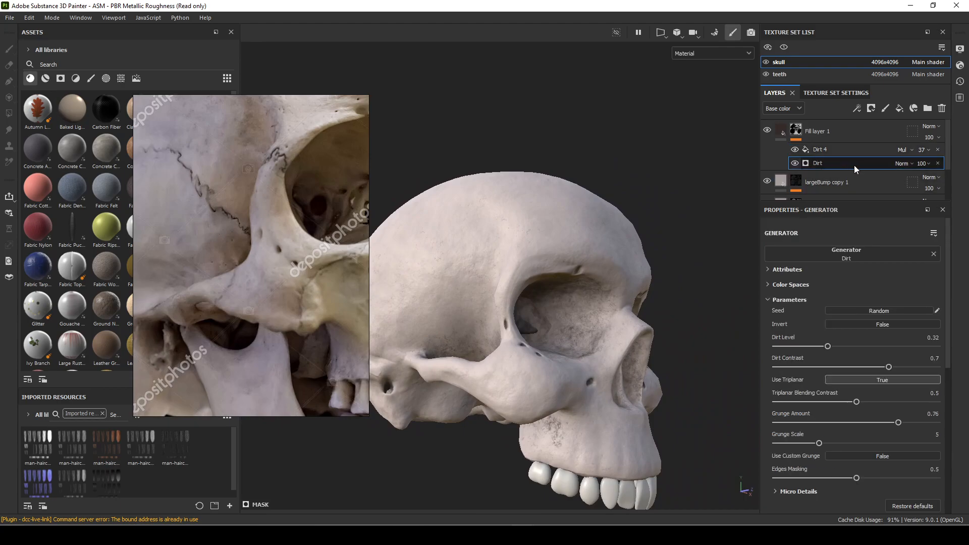
Try an overall opacity of 71 for Fill layer 1, checking the dirt from several angles
{"action": "left_click", "coordinate": [796, 132]}
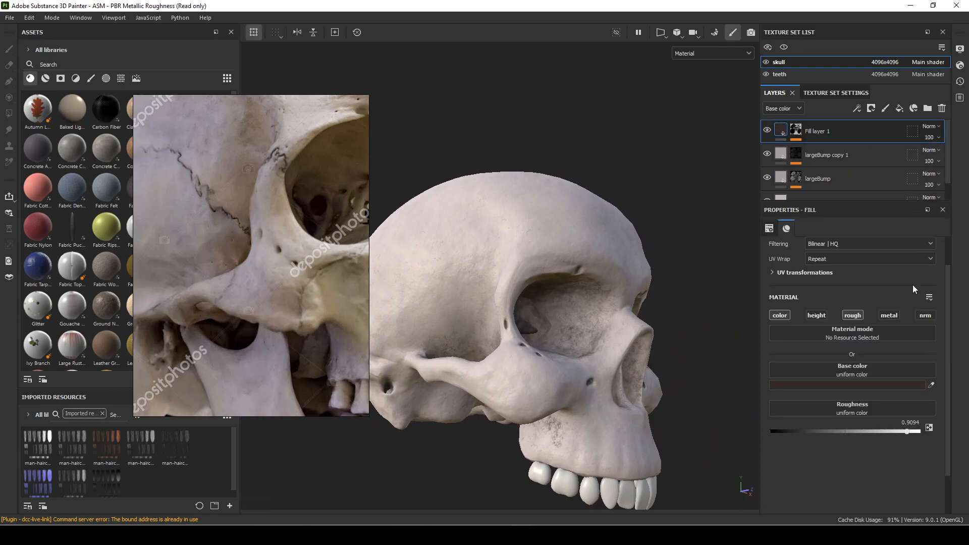
{"action": "left_click_drag", "start_coordinate": [611, 439], "coordinate": [510, 452], "text": "alt"}
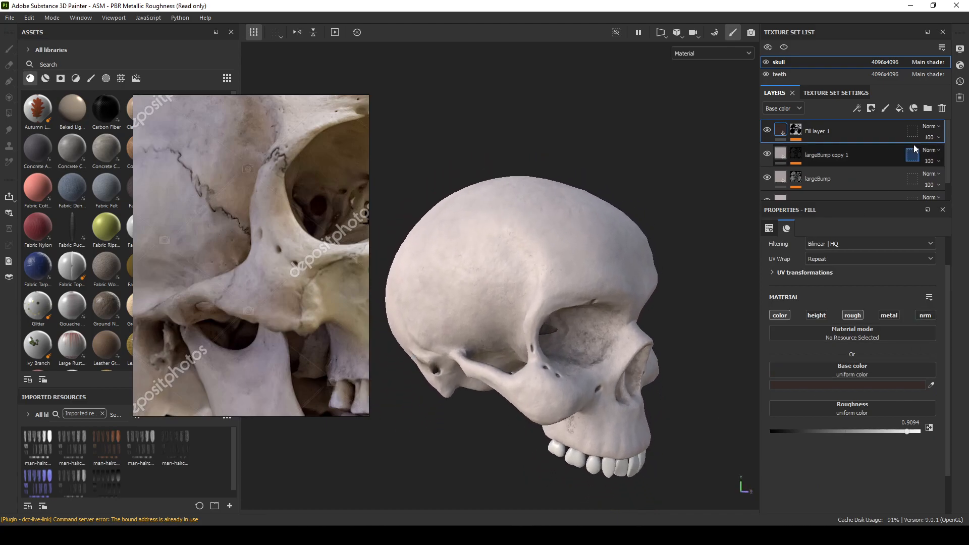
{"action": "left_click", "coordinate": [939, 137]}
{"action": "left_click", "coordinate": [950, 155]}
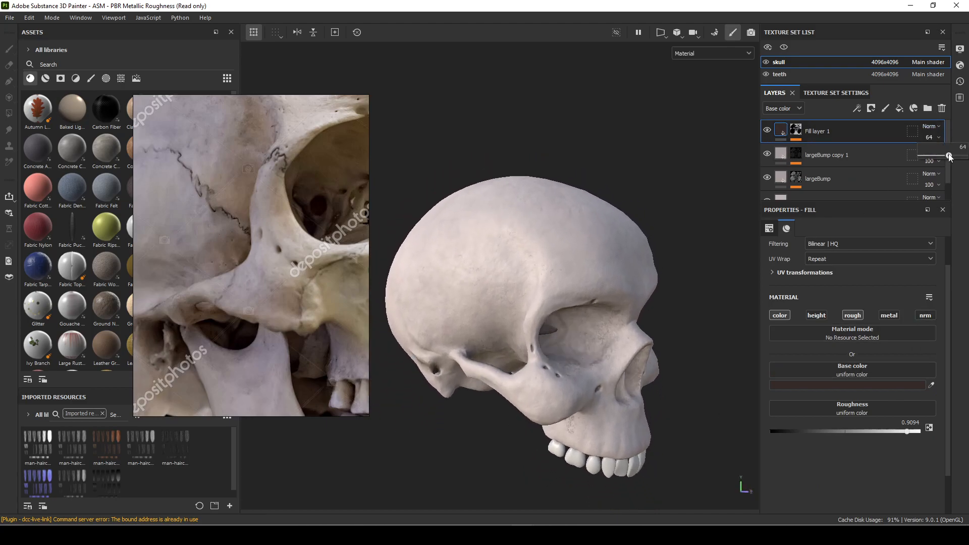
{"action": "left_click_drag", "start_coordinate": [958, 151], "coordinate": [960, 152]}
{"action": "left_click_drag", "start_coordinate": [671, 242], "coordinate": [591, 252], "text": "alt"}
{"action": "right_click_drag", "start_coordinate": [591, 253], "coordinate": [770, 205], "text": "alt"}
{"action": "left_click", "coordinate": [945, 136]}
{"action": "left_click_drag", "start_coordinate": [954, 151], "coordinate": [953, 159]}
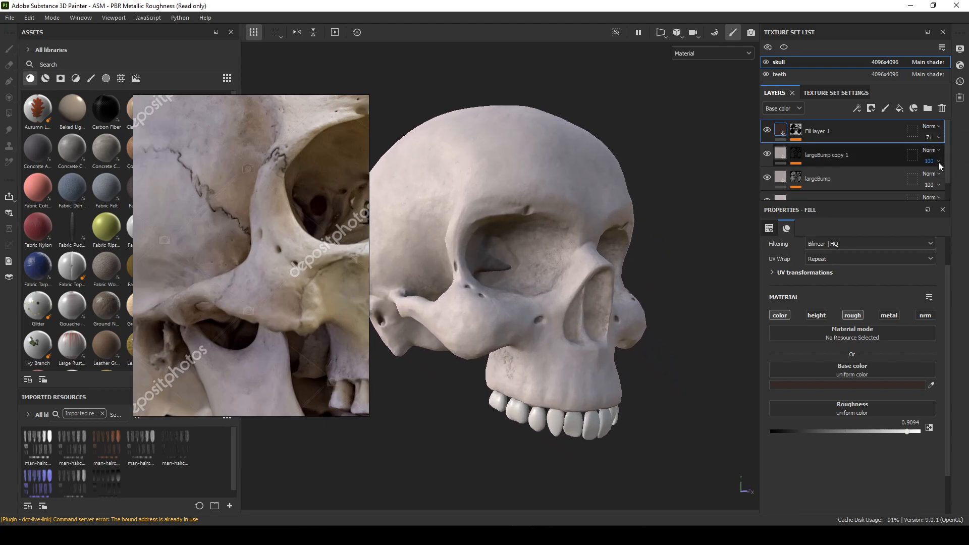
Try an overall opacity of 56 for Fill layer 1 and compare the skull with the whole reference photo
{"action": "left_click", "coordinate": [938, 138]}
{"action": "left_click", "coordinate": [945, 154]}
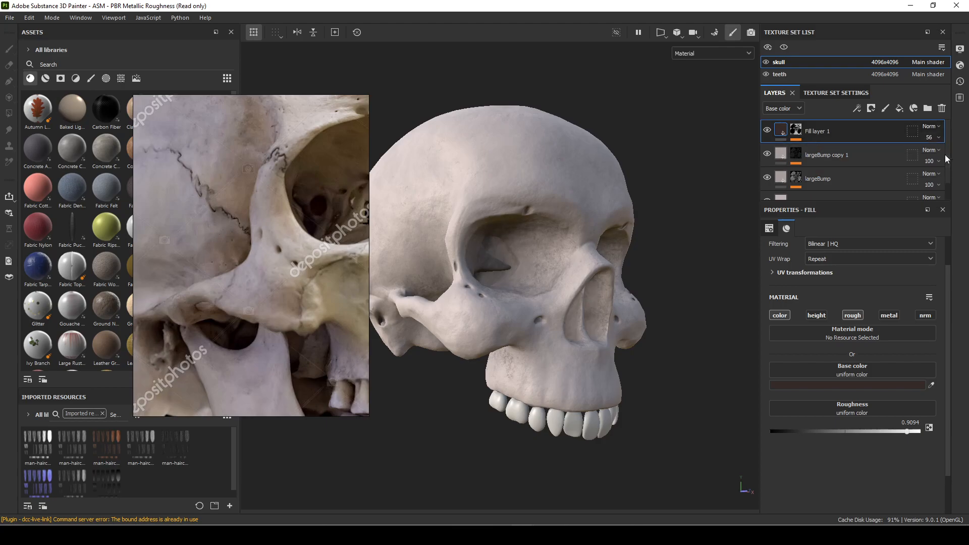
{"action": "left_click_drag", "start_coordinate": [630, 273], "coordinate": [583, 356], "text": "alt"}
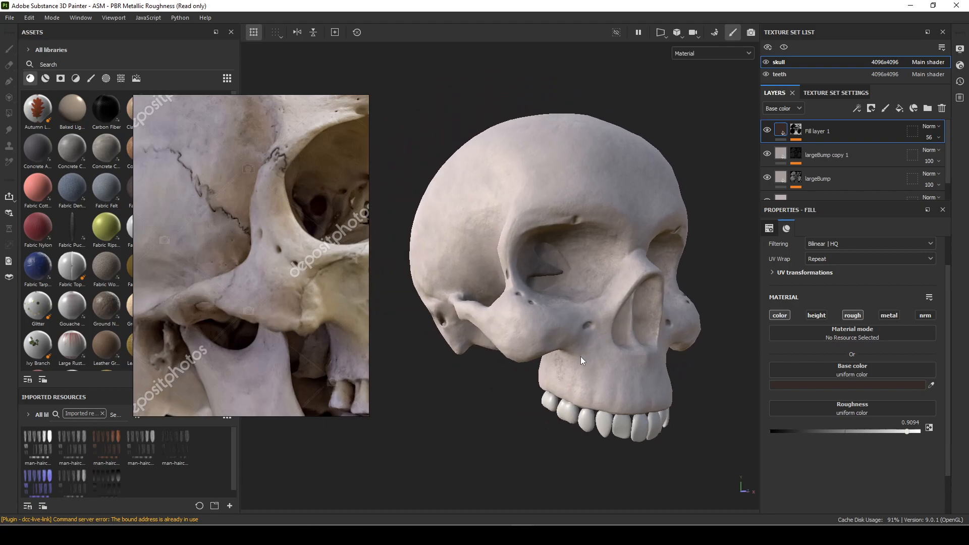
{"action": "scroll", "coordinate": [298, 302], "scroll_direction": "down", "scroll_amount": 5}
{"action": "scroll", "coordinate": [314, 331], "scroll_direction": "up", "scroll_amount": 5}
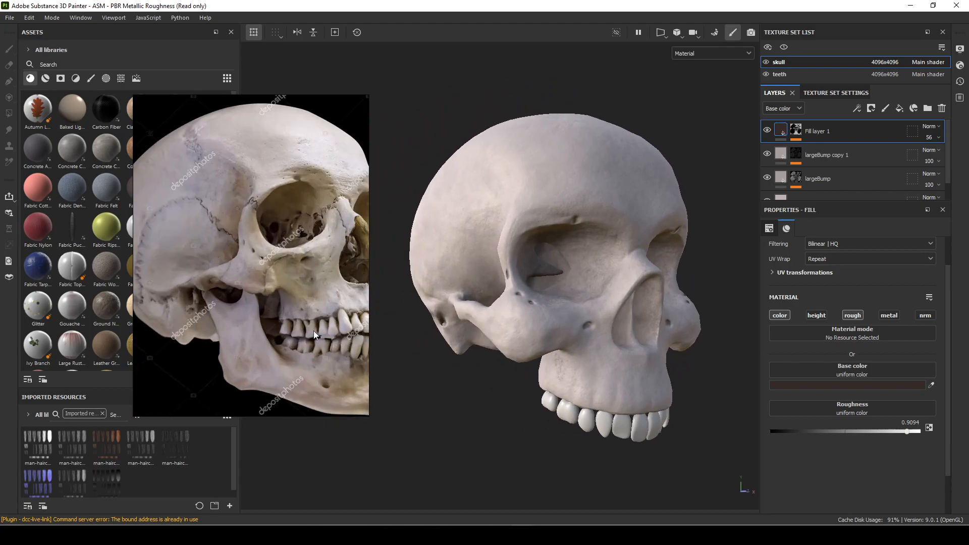
{"action": "left_click_drag", "start_coordinate": [574, 452], "coordinate": [569, 398], "text": "alt"}
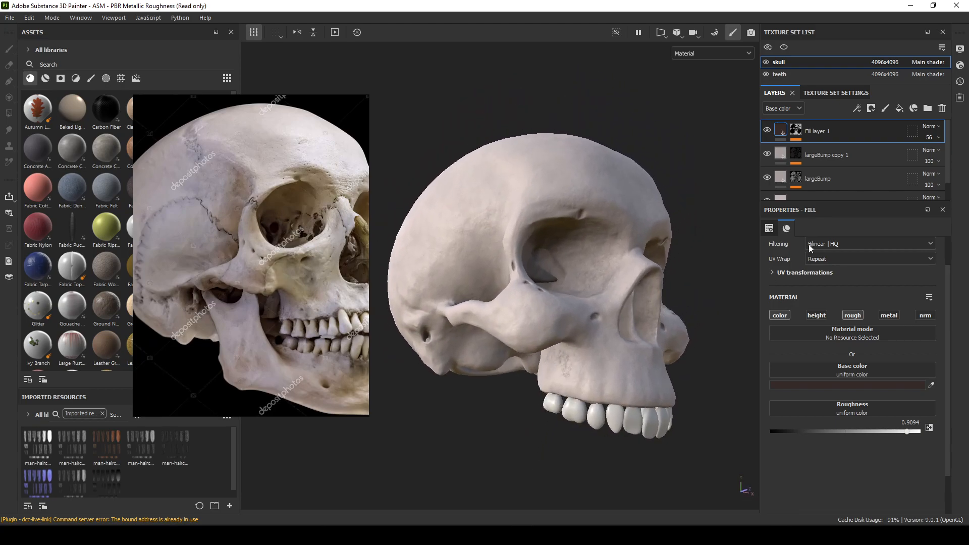
Set Fill layer 1's opacity to 70 and compare the eye socket and temple with the reference photo
{"action": "left_click", "coordinate": [938, 137]}
{"action": "left_click_drag", "start_coordinate": [946, 156], "coordinate": [952, 160]}
{"action": "left_click", "coordinate": [938, 138]}
{"action": "mouse_move", "coordinate": [515, 402]}
{"action": "left_mouse_down", "text": "alt"}
{"action": "mouse_move", "coordinate": [612, 373]}
{"action": "mouse_move", "coordinate": [619, 317]}
{"action": "mouse_move", "coordinate": [492, 403]}
{"action": "mouse_move", "coordinate": [503, 410]}
{"action": "left_mouse_up", "text": "alt"}
{"action": "right_click_drag", "start_coordinate": [456, 411], "coordinate": [663, 367], "text": "alt"}
{"action": "left_click_drag", "start_coordinate": [664, 371], "coordinate": [626, 387], "text": "alt"}
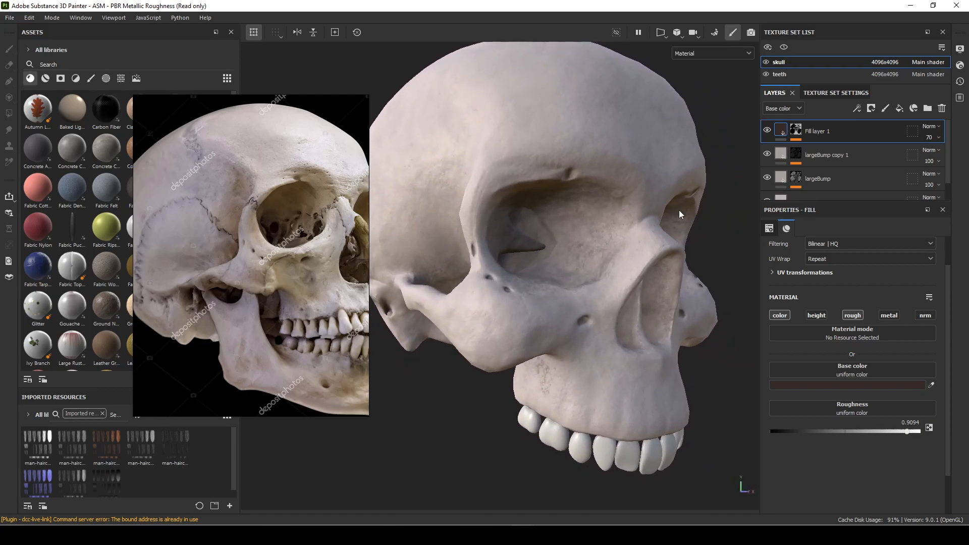
{"action": "left_click_drag", "start_coordinate": [702, 211], "coordinate": [583, 244], "text": "alt"}
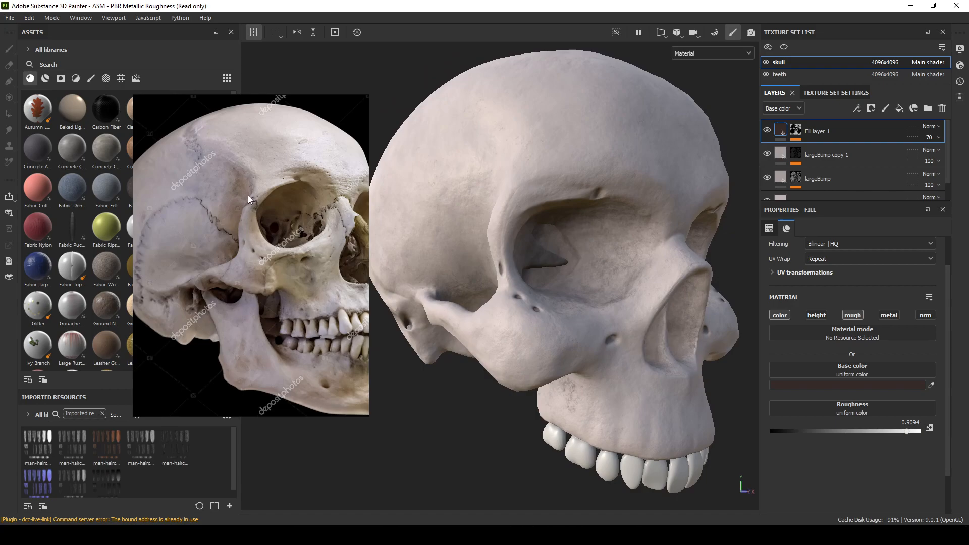
{"action": "scroll", "coordinate": [238, 184], "scroll_direction": "up", "scroll_amount": 5}
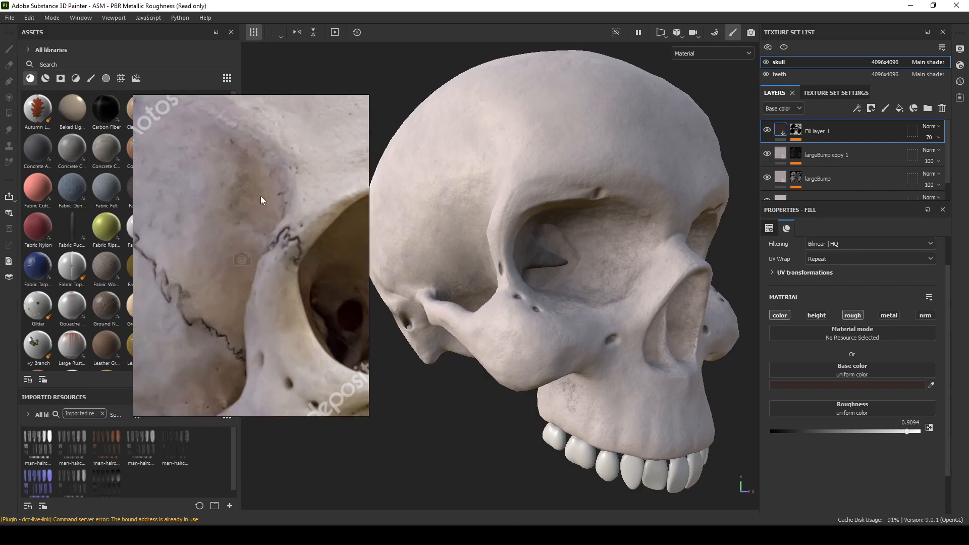
Add a paint effect above the Dirt 4 fill in Fill layer 1's mask
{"action": "left_click_drag", "start_coordinate": [628, 261], "coordinate": [575, 264], "text": "alt"}
{"action": "left_click", "coordinate": [796, 130]}
{"action": "right_click", "coordinate": [830, 154]}
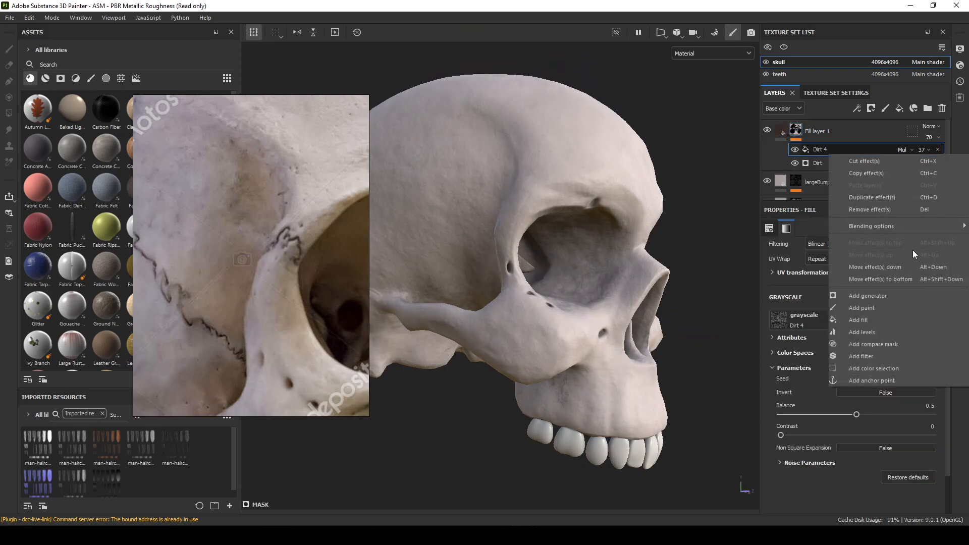
{"action": "left_click", "coordinate": [885, 307]}
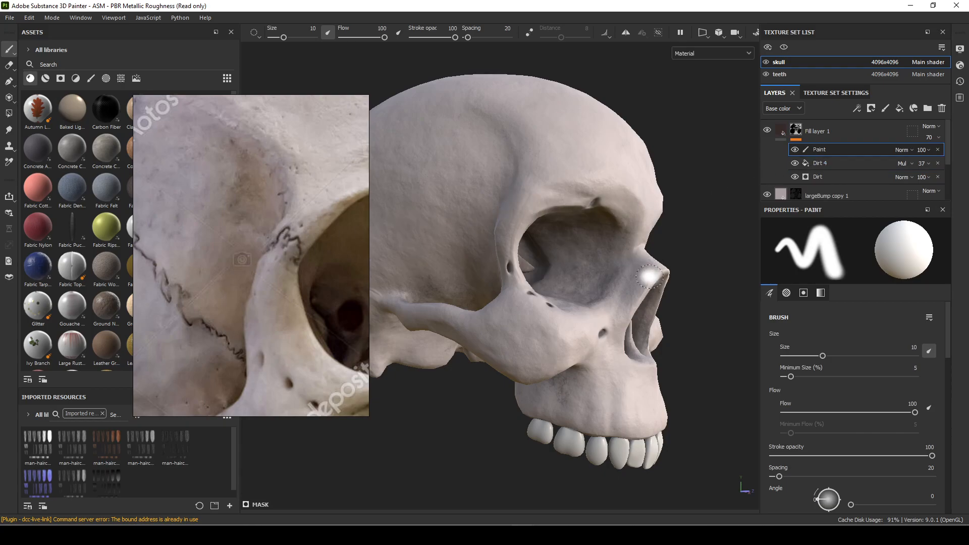
Browse the brush library, moving the reference photo clear of it, and choose the Dirt 2 brush
{"action": "left_click", "coordinate": [91, 79]}
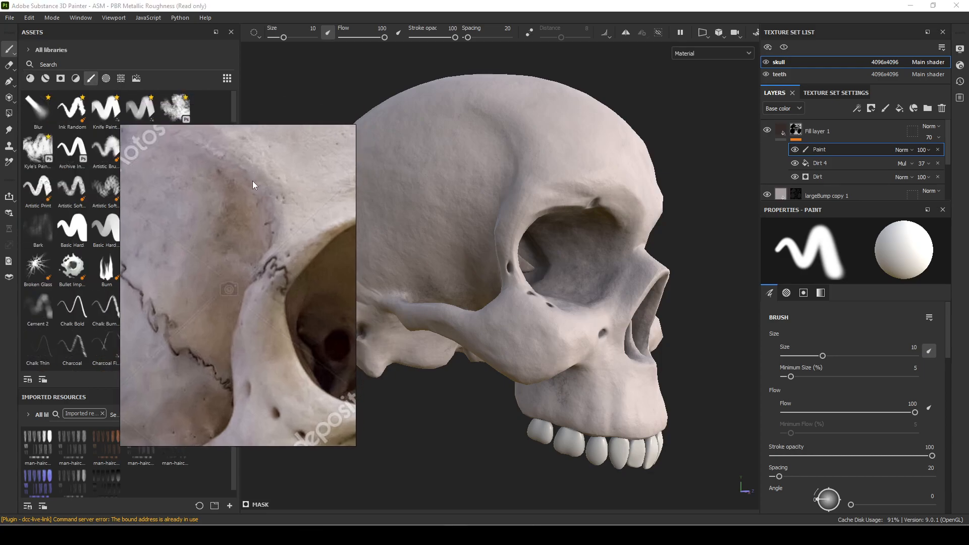
{"action": "scroll", "coordinate": [84, 268], "scroll_direction": "down", "scroll_amount": 3}
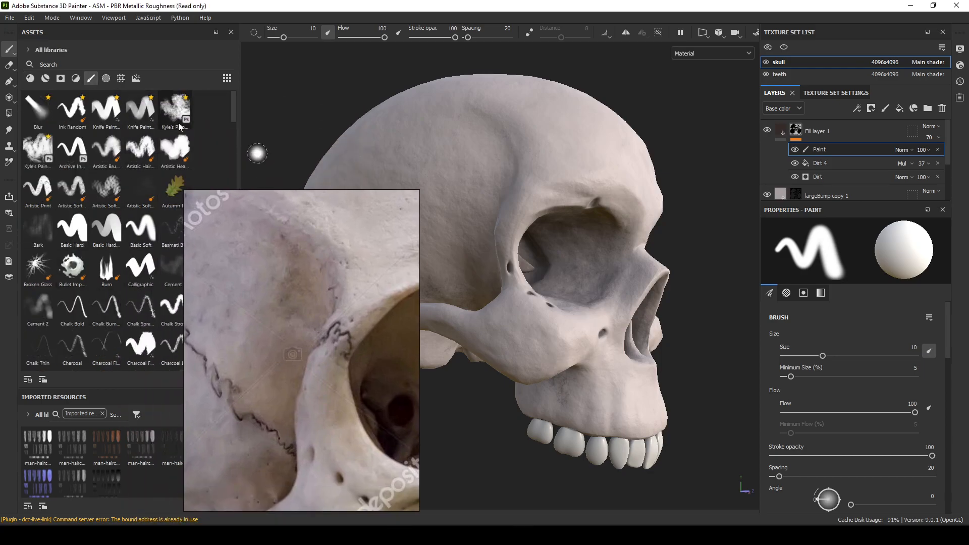
{"action": "left_click", "coordinate": [141, 277]}
{"action": "scroll", "coordinate": [141, 303], "scroll_direction": "down", "scroll_amount": 3}
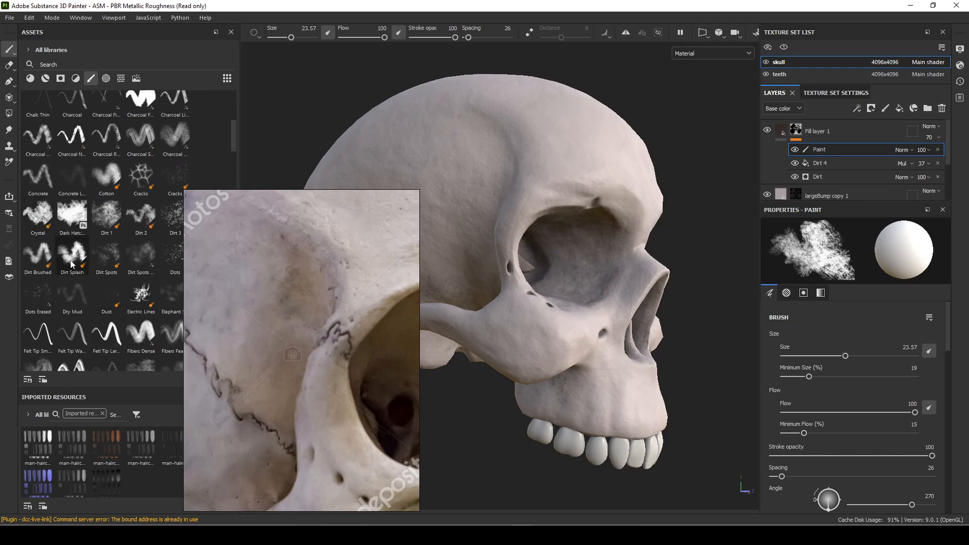
{"action": "mouse_move", "coordinate": [148, 308]}
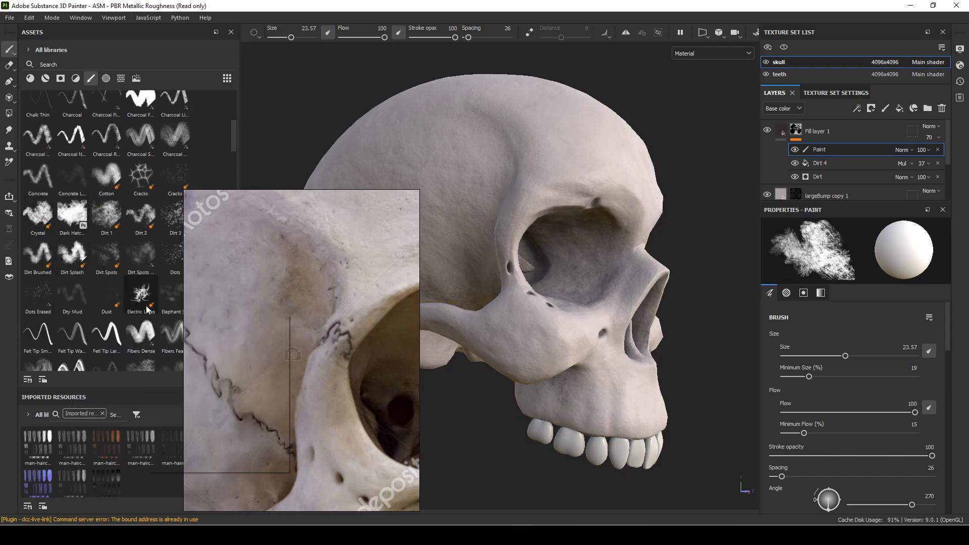
{"action": "mouse_move", "coordinate": [127, 256]}
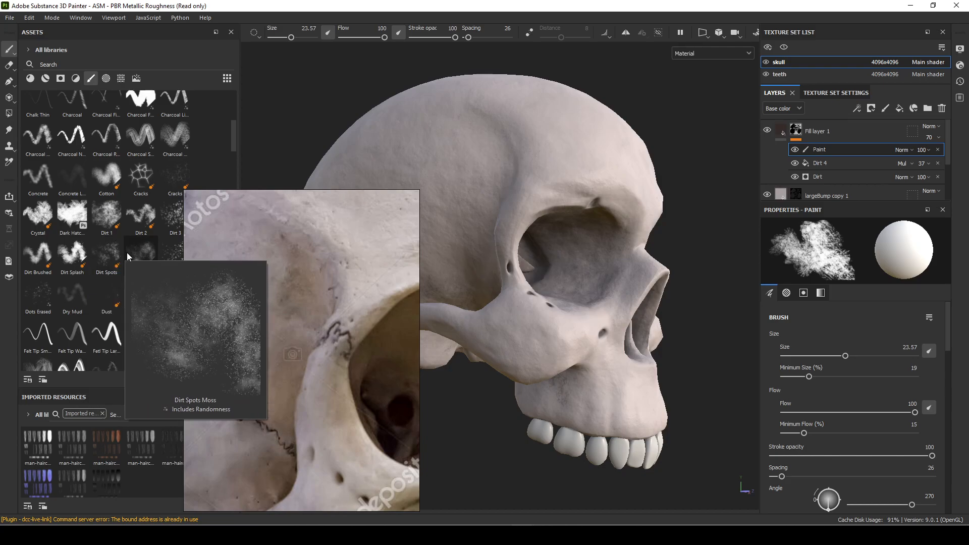
{"action": "left_click", "coordinate": [134, 205]}
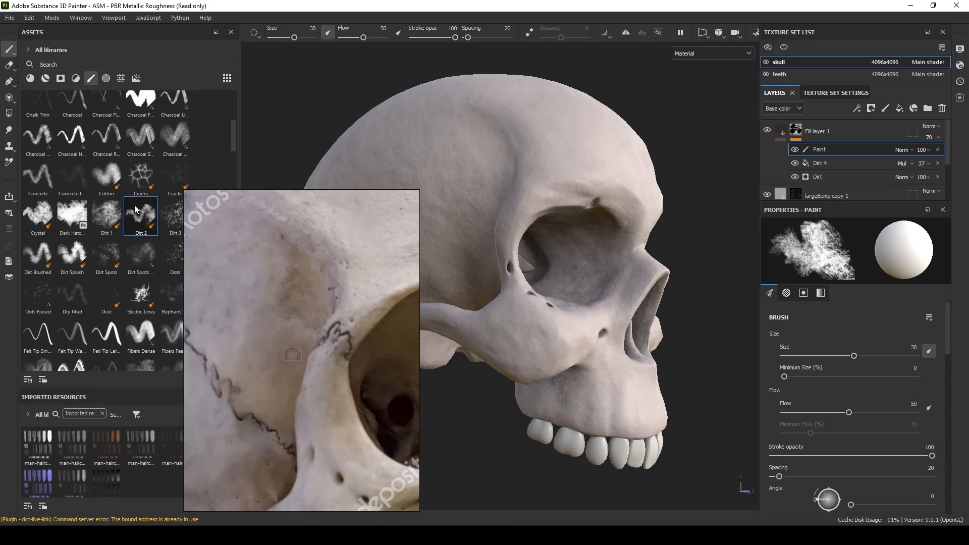
Paint dirt onto the temple behind the eye socket at brush size 39.4, and move the Paint effect below Dirt 4
{"action": "left_click", "coordinate": [495, 167]}
{"action": "left_click_drag", "start_coordinate": [495, 167], "coordinate": [503, 158]}
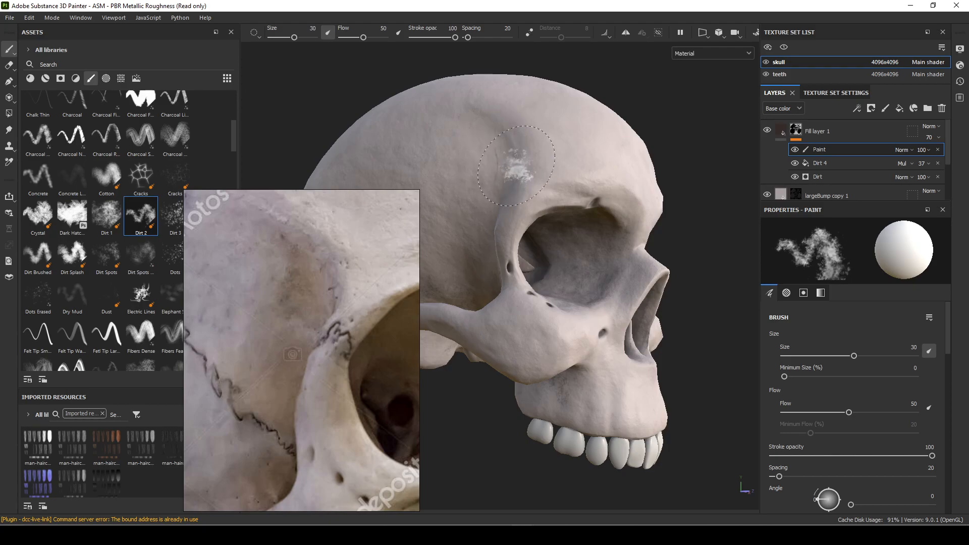
{"action": "right_click_drag", "start_coordinate": [504, 169], "coordinate": [527, 167], "text": "ctrl"}
{"action": "mouse_move", "coordinate": [507, 164]}
{"action": "left_mouse_down"}
{"action": "mouse_move", "coordinate": [496, 169]}
{"action": "mouse_move", "coordinate": [494, 155]}
{"action": "left_mouse_up"}
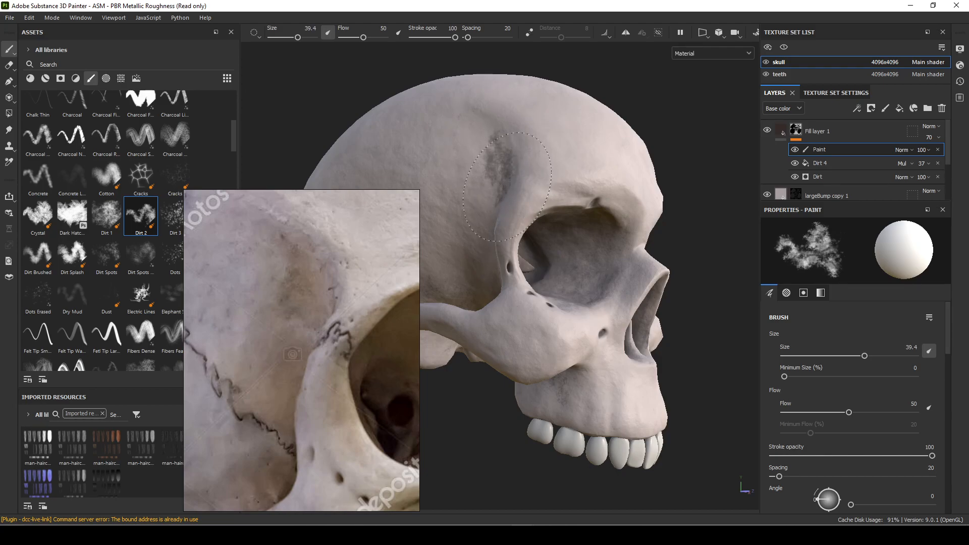
{"action": "mouse_move", "coordinate": [508, 191]}
{"action": "left_mouse_down", "text": "alt"}
{"action": "mouse_move", "coordinate": [500, 192]}
{"action": "mouse_move", "coordinate": [524, 225]}
{"action": "mouse_move", "coordinate": [500, 154]}
{"action": "left_mouse_up", "text": "alt"}
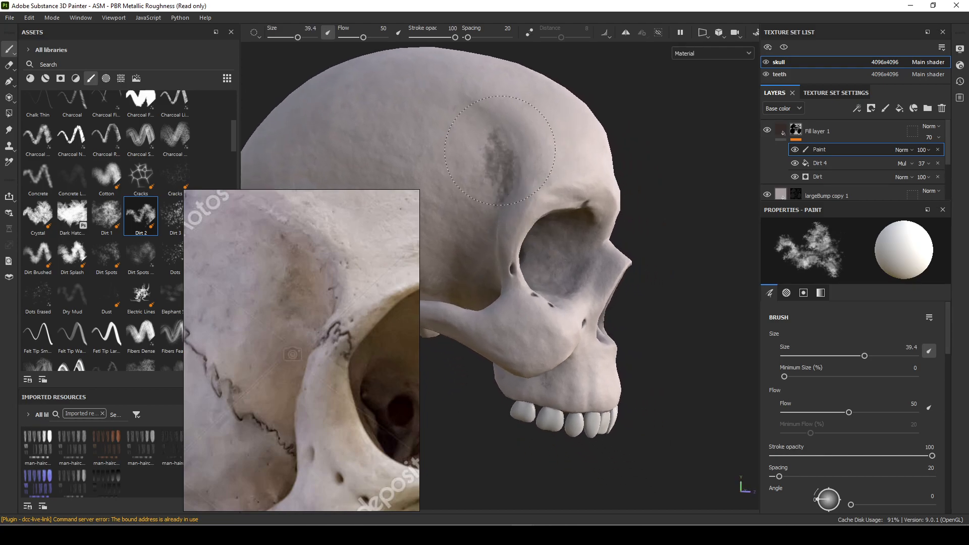
{"action": "left_click_drag", "start_coordinate": [846, 149], "coordinate": [846, 168]}
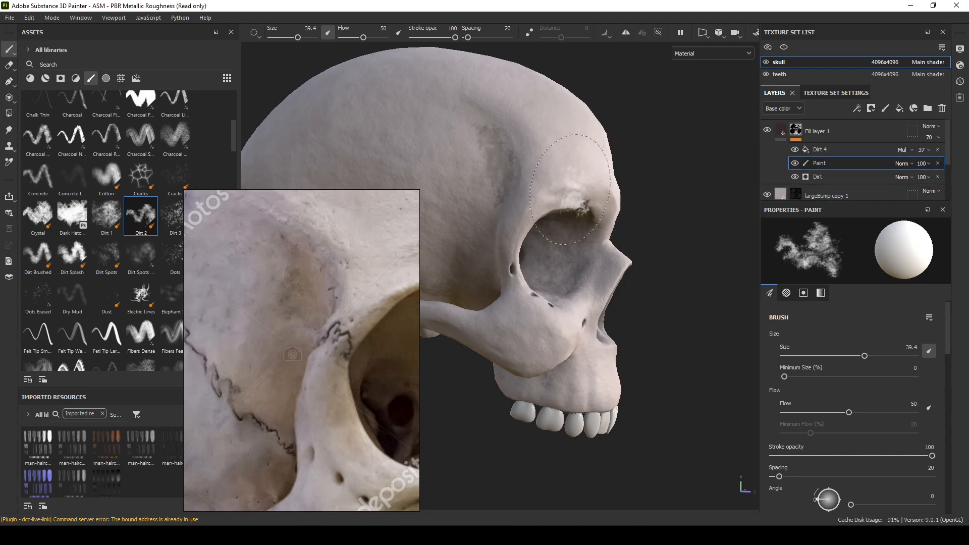
{"action": "mouse_move", "coordinate": [497, 166]}
{"action": "left_mouse_down", "text": "alt"}
{"action": "mouse_move", "coordinate": [484, 172]}
{"action": "mouse_move", "coordinate": [493, 182]}
{"action": "left_mouse_up", "text": "alt"}
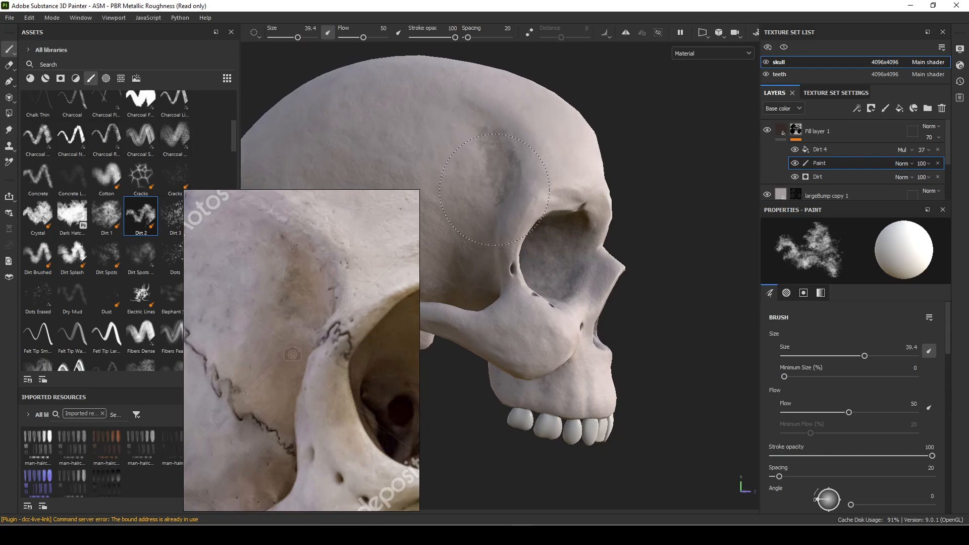
Switch to the Eraser with the Dirt Spots brush and break up the painted dirt on the temple
{"action": "left_click", "coordinate": [109, 258]}
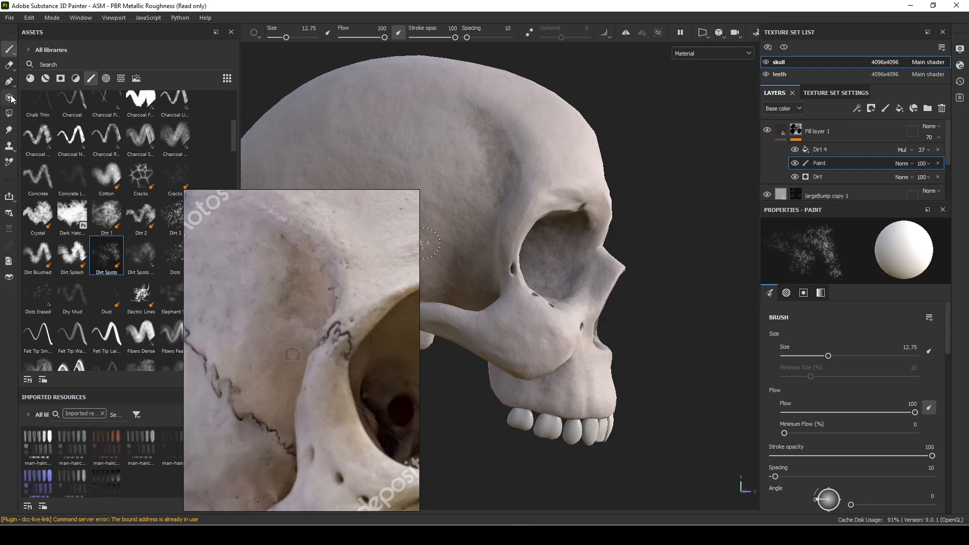
{"action": "left_click", "coordinate": [8, 65]}
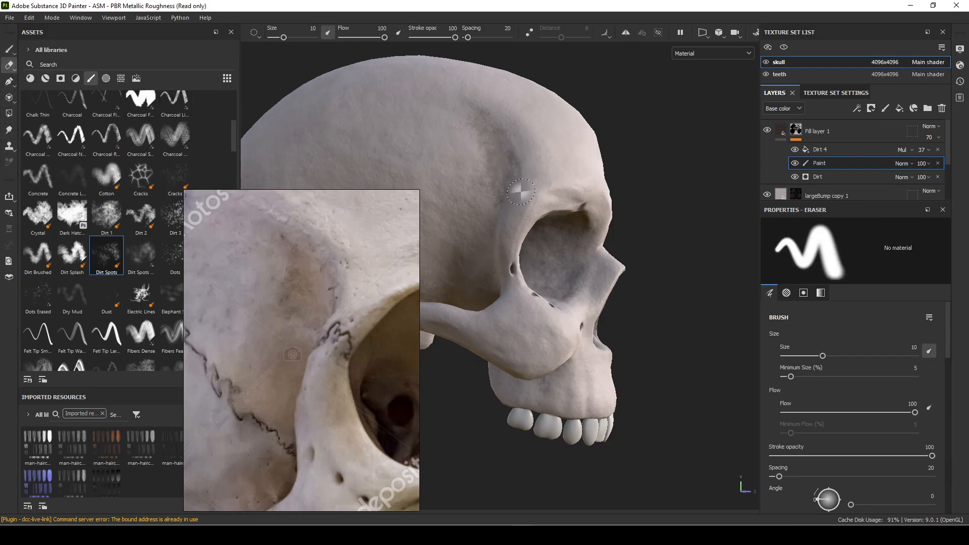
{"action": "left_click", "coordinate": [120, 254]}
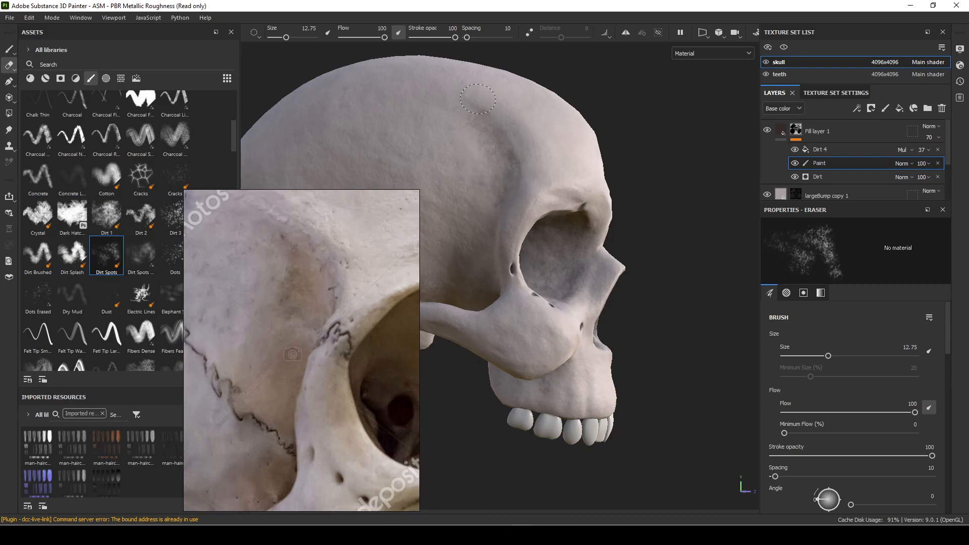
{"action": "mouse_move", "coordinate": [687, 278]}
{"action": "left_mouse_down", "text": "alt"}
{"action": "mouse_move", "coordinate": [636, 305]}
{"action": "mouse_move", "coordinate": [471, 142]}
{"action": "left_mouse_up", "text": "alt"}
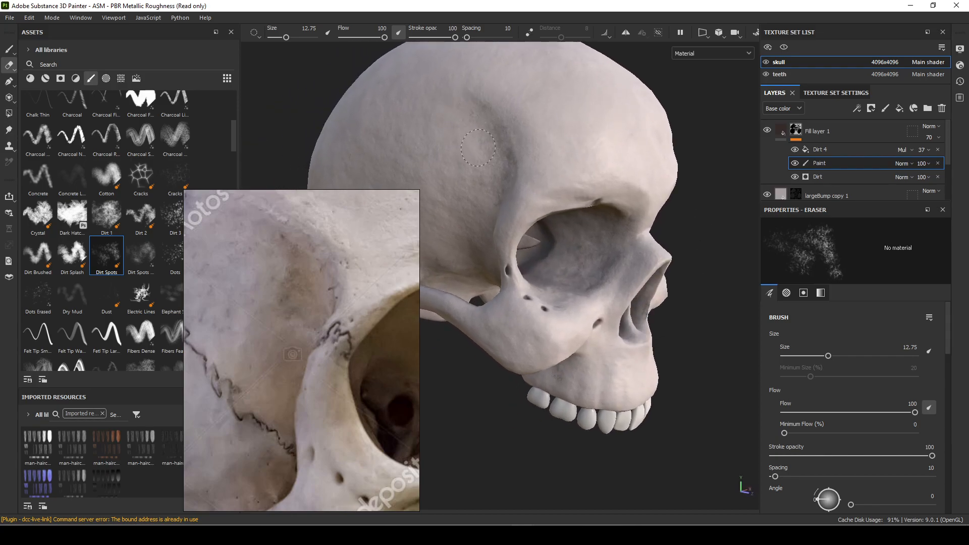
Move the Paint effect back above Dirt 4 in the mask and inspect the dirt on the temple
{"action": "mouse_move", "coordinate": [474, 389]}
{"action": "left_mouse_down", "text": "alt"}
{"action": "mouse_move", "coordinate": [489, 444]}
{"action": "mouse_move", "coordinate": [471, 426]}
{"action": "mouse_move", "coordinate": [493, 409]}
{"action": "mouse_move", "coordinate": [534, 413]}
{"action": "mouse_move", "coordinate": [511, 422]}
{"action": "mouse_move", "coordinate": [500, 404]}
{"action": "mouse_move", "coordinate": [504, 383]}
{"action": "mouse_move", "coordinate": [565, 403]}
{"action": "mouse_move", "coordinate": [714, 353]}
{"action": "mouse_move", "coordinate": [743, 327]}
{"action": "left_mouse_up", "text": "alt"}
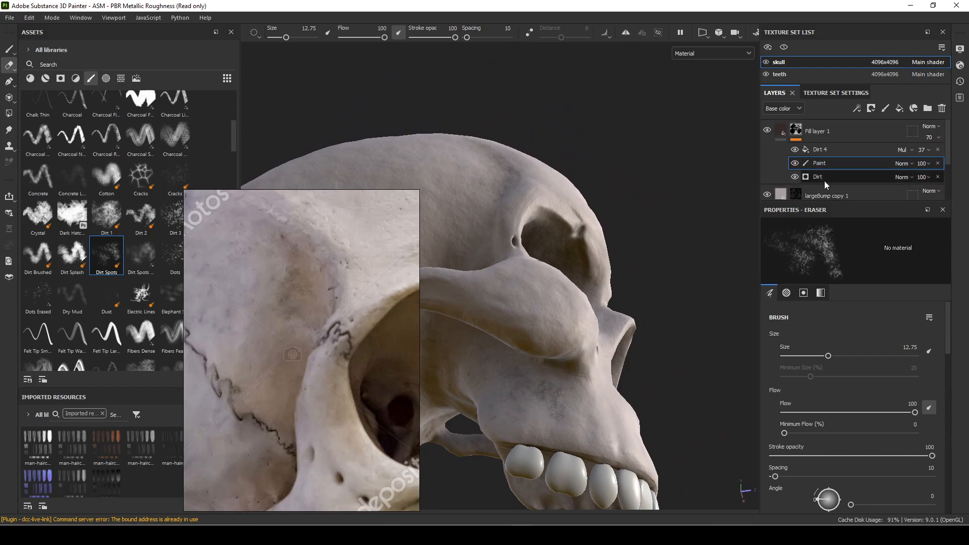
{"action": "left_click_drag", "start_coordinate": [856, 161], "coordinate": [863, 146]}
{"action": "mouse_move", "coordinate": [671, 206]}
{"action": "left_mouse_down", "text": "alt"}
{"action": "mouse_move", "coordinate": [637, 265]}
{"action": "mouse_move", "coordinate": [481, 142]}
{"action": "left_mouse_up", "text": "alt"}
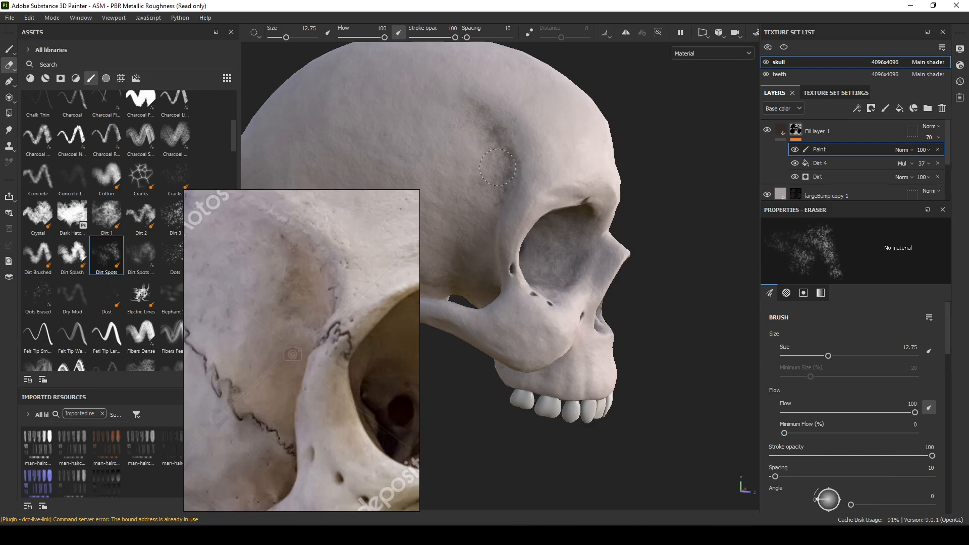
{"action": "left_click_drag", "start_coordinate": [661, 270], "coordinate": [638, 288], "text": "alt"}
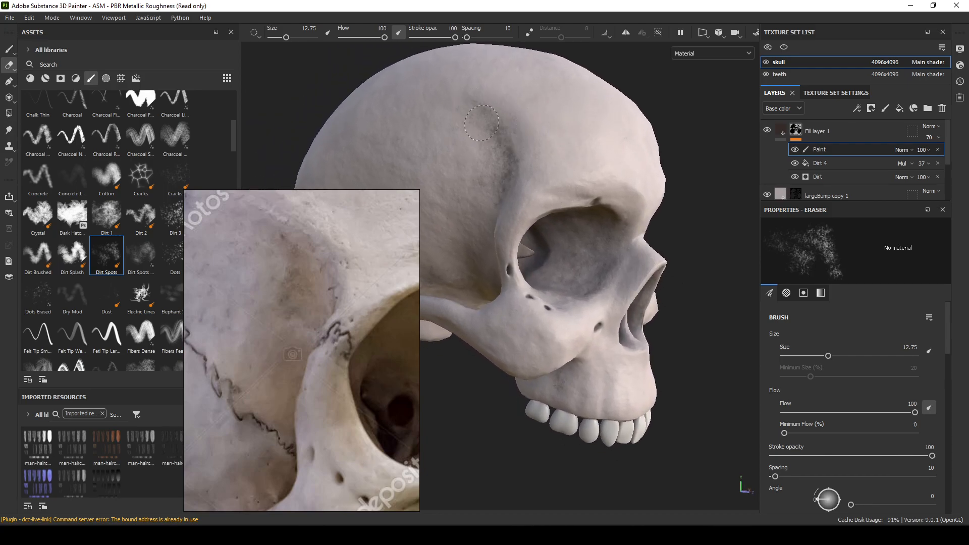
Switch to the Paint tool with the Dirt Spots brush, invert the mask paint value to black, and inspect the cheek and eye socket
{"action": "left_click", "coordinate": [9, 50]}
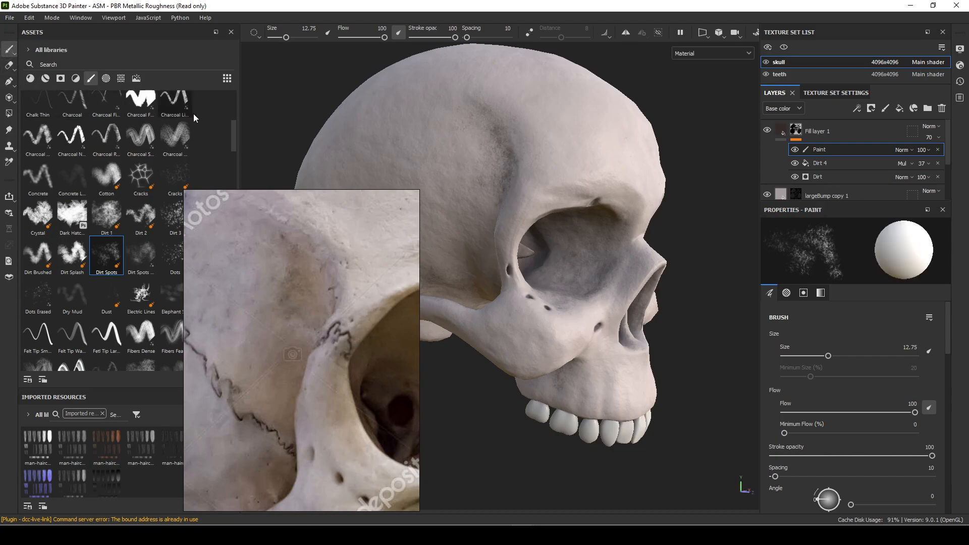
{"action": "left_click_drag", "start_coordinate": [653, 337], "coordinate": [610, 334], "text": "alt"}
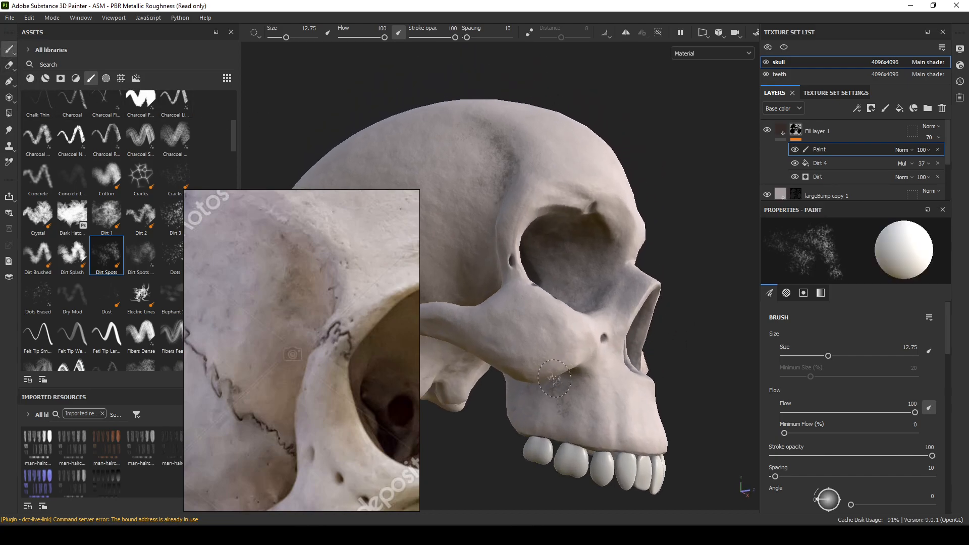
{"action": "key", "text": "x"}
{"action": "mouse_move", "coordinate": [653, 373]}
{"action": "left_mouse_down", "text": "alt"}
{"action": "mouse_move", "coordinate": [677, 383]}
{"action": "mouse_move", "coordinate": [539, 395]}
{"action": "left_mouse_up", "text": "alt"}
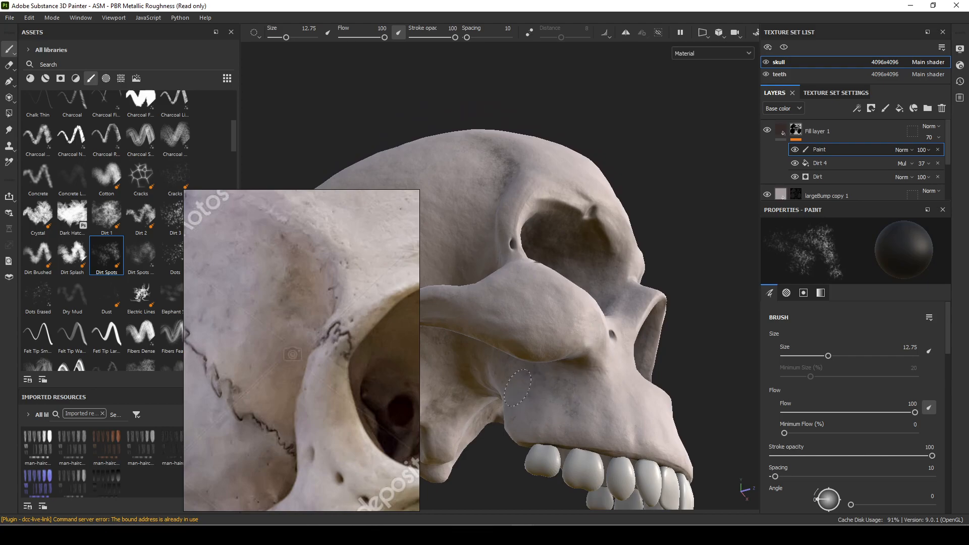
{"action": "mouse_move", "coordinate": [704, 293]}
{"action": "left_mouse_down", "text": "alt"}
{"action": "mouse_move", "coordinate": [676, 343]}
{"action": "mouse_move", "coordinate": [598, 256]}
{"action": "left_mouse_up", "text": "alt"}
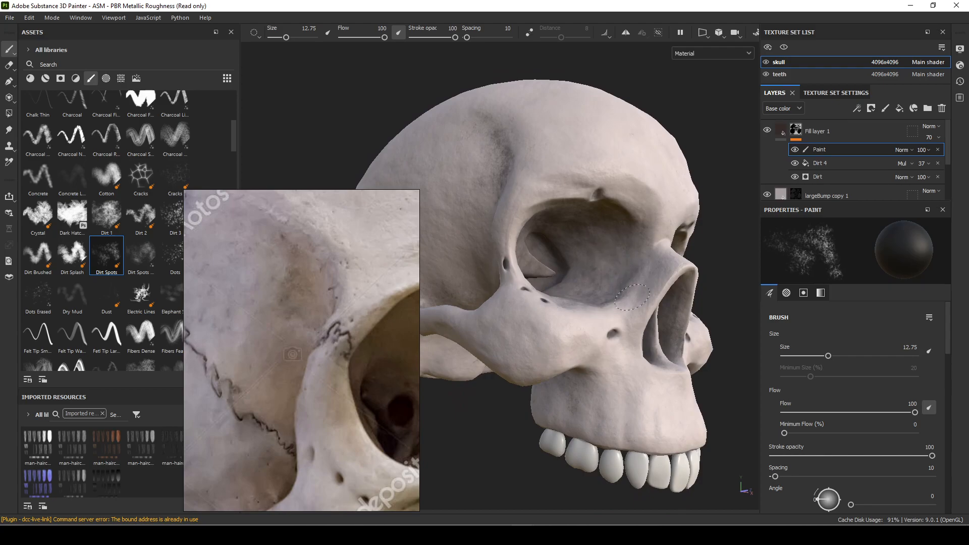
Try the Dirt Splash brush against the nasal cavity, return to Dirt Spots, and check the eye sockets and nose from several angles
{"action": "left_click", "coordinate": [72, 253]}
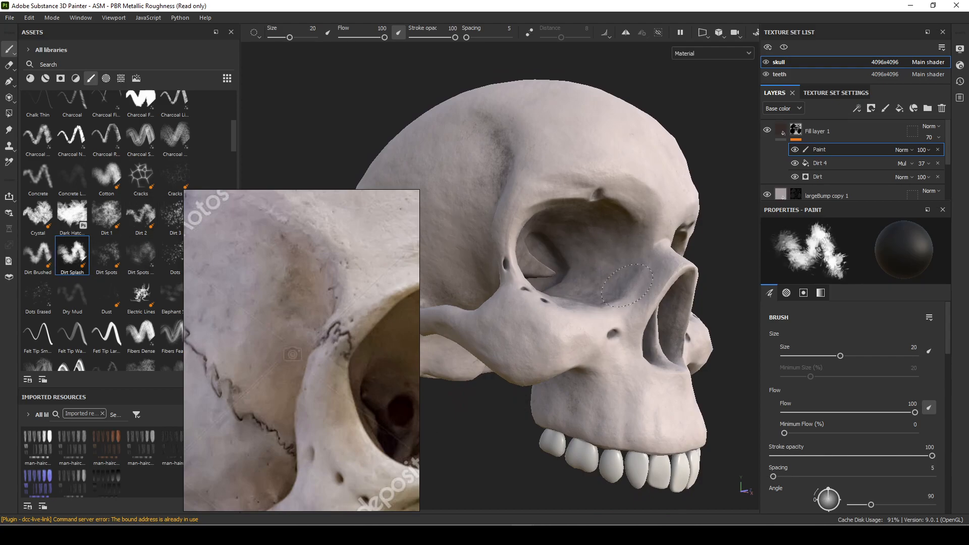
{"action": "scroll", "coordinate": [695, 308], "scroll_direction": "up", "scroll_amount": 3}
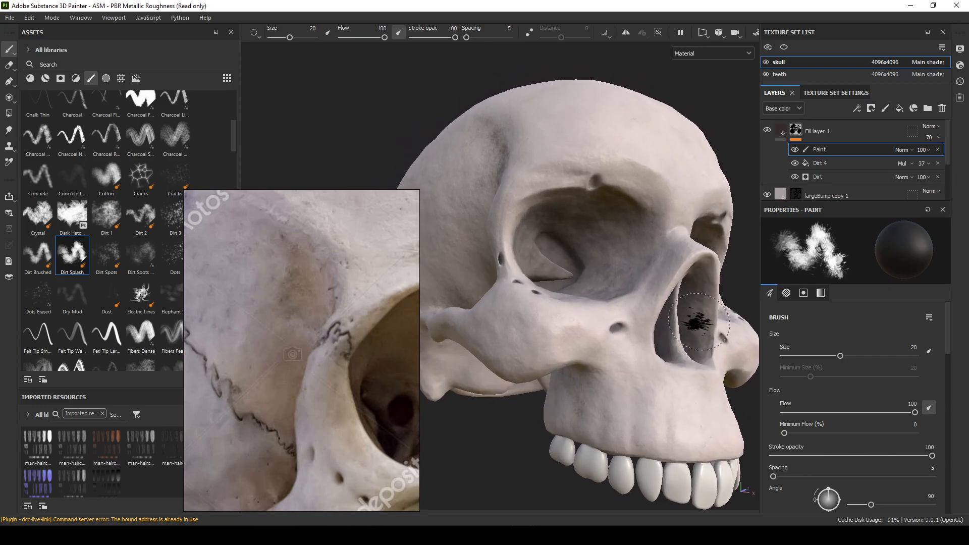
{"action": "left_click_drag", "start_coordinate": [685, 310], "coordinate": [694, 335], "text": "alt"}
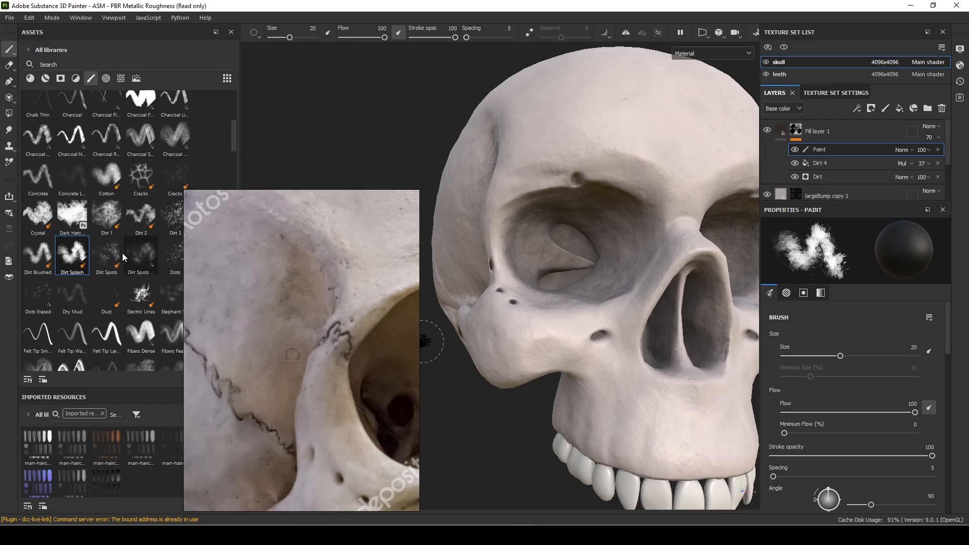
{"action": "left_click", "coordinate": [107, 255]}
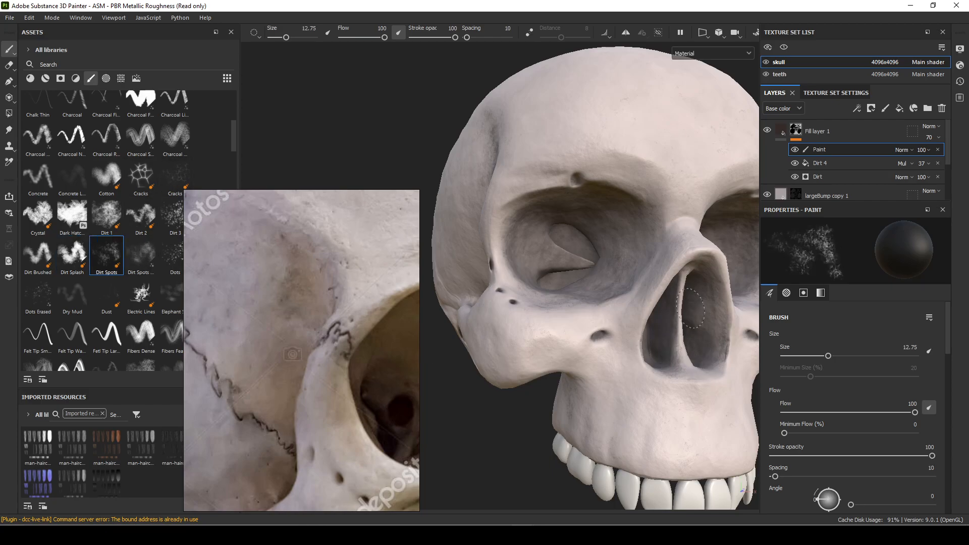
{"action": "left_click_drag", "start_coordinate": [519, 412], "coordinate": [515, 418], "text": "alt"}
{"action": "left_click_drag", "start_coordinate": [544, 279], "coordinate": [430, 284], "text": "alt"}
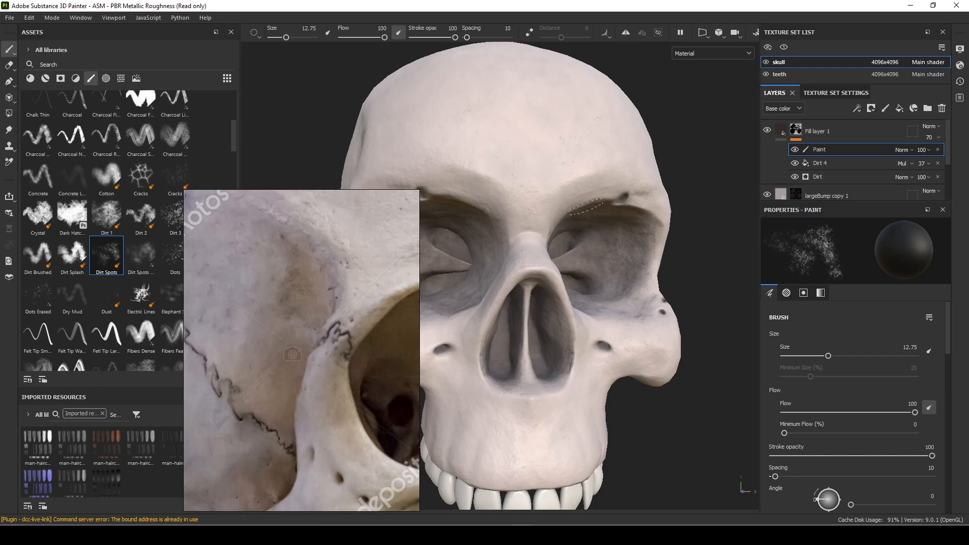
{"action": "left_click_drag", "start_coordinate": [675, 286], "coordinate": [688, 316], "text": "alt"}
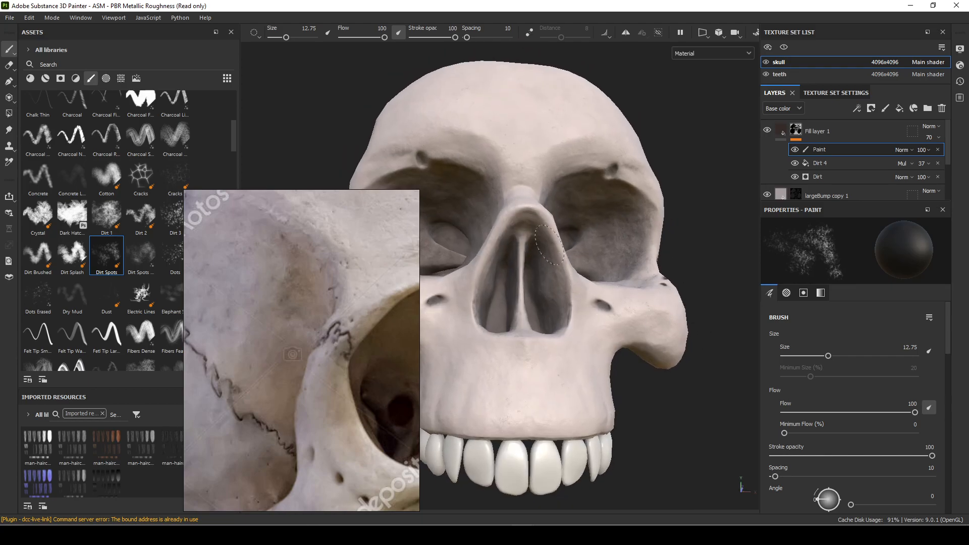
{"action": "left_click_drag", "start_coordinate": [633, 394], "coordinate": [688, 406], "text": "alt"}
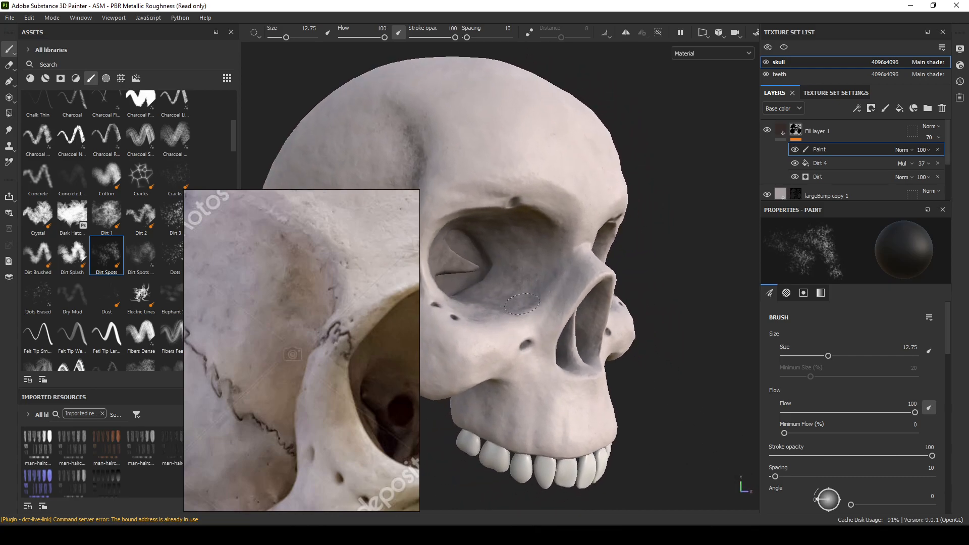
Try the Cotton brush, choose the Dirt 1 brush instead, and inspect the whole skull from the front
{"action": "left_click", "coordinate": [115, 176]}
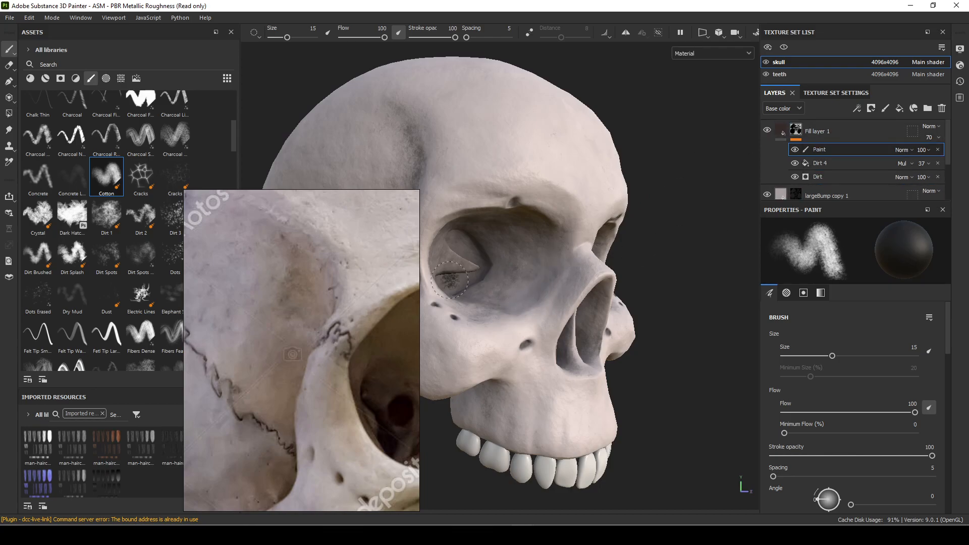
{"action": "left_click", "coordinate": [73, 215]}
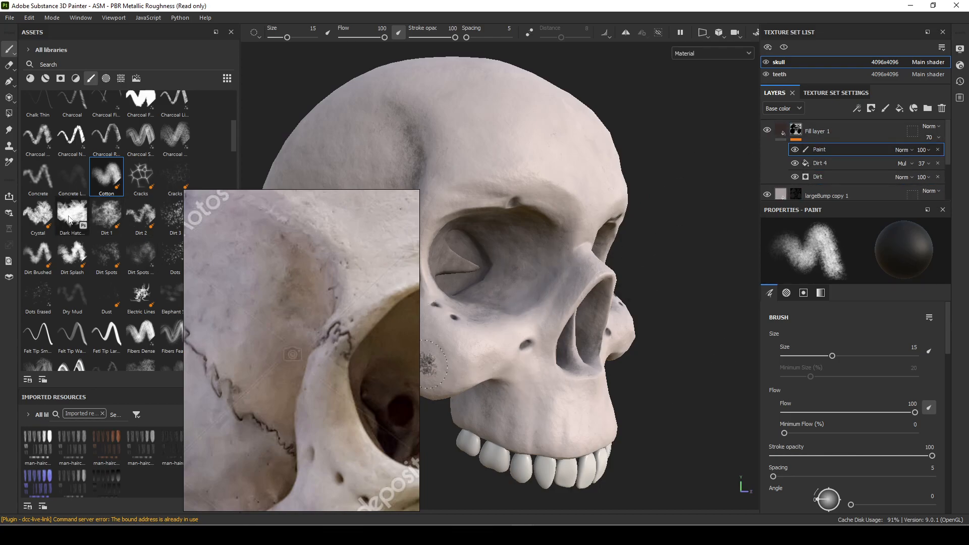
{"action": "left_click", "coordinate": [107, 215]}
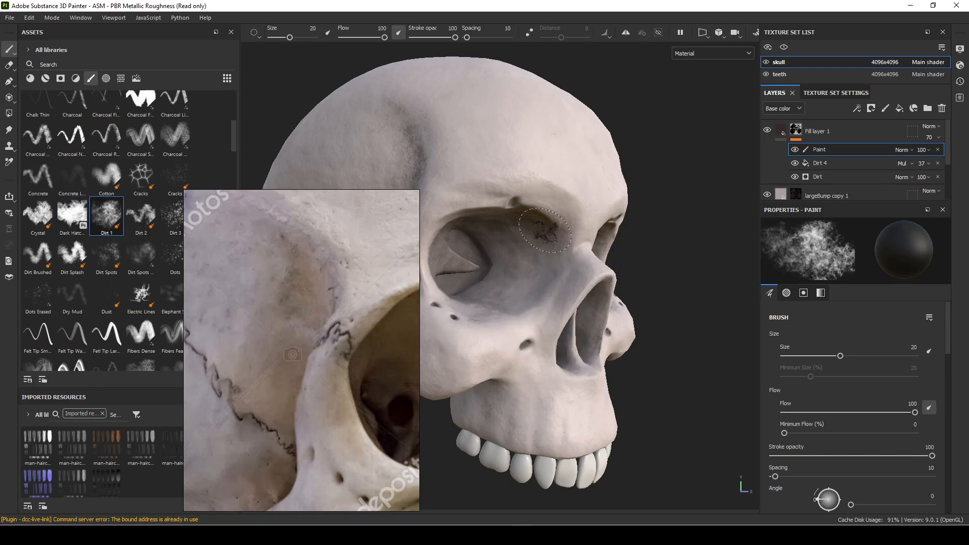
{"action": "mouse_move", "coordinate": [612, 303]}
{"action": "left_mouse_down", "text": "alt"}
{"action": "mouse_move", "coordinate": [724, 346]}
{"action": "mouse_move", "coordinate": [638, 318]}
{"action": "mouse_move", "coordinate": [434, 324]}
{"action": "mouse_move", "coordinate": [404, 335]}
{"action": "mouse_move", "coordinate": [560, 333]}
{"action": "mouse_move", "coordinate": [616, 298]}
{"action": "left_mouse_up", "text": "alt"}
{"action": "scroll", "coordinate": [683, 324], "scroll_direction": "down", "scroll_amount": 4}
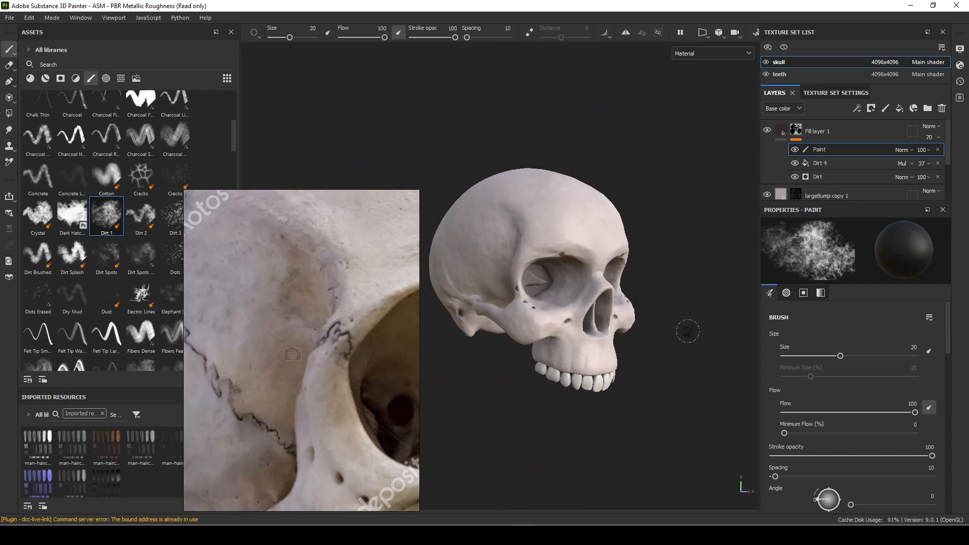
{"action": "mouse_move", "coordinate": [480, 465]}
{"action": "left_mouse_down", "text": "alt"}
{"action": "mouse_move", "coordinate": [650, 472]}
{"action": "mouse_move", "coordinate": [586, 447]}
{"action": "mouse_move", "coordinate": [516, 466]}
{"action": "mouse_move", "coordinate": [489, 461]}
{"action": "left_mouse_up", "text": "alt"}
{"action": "right_click_drag", "start_coordinate": [489, 461], "coordinate": [729, 483], "text": "alt"}
{"action": "middle_click_drag", "start_coordinate": [672, 439], "coordinate": [666, 439], "text": "alt"}
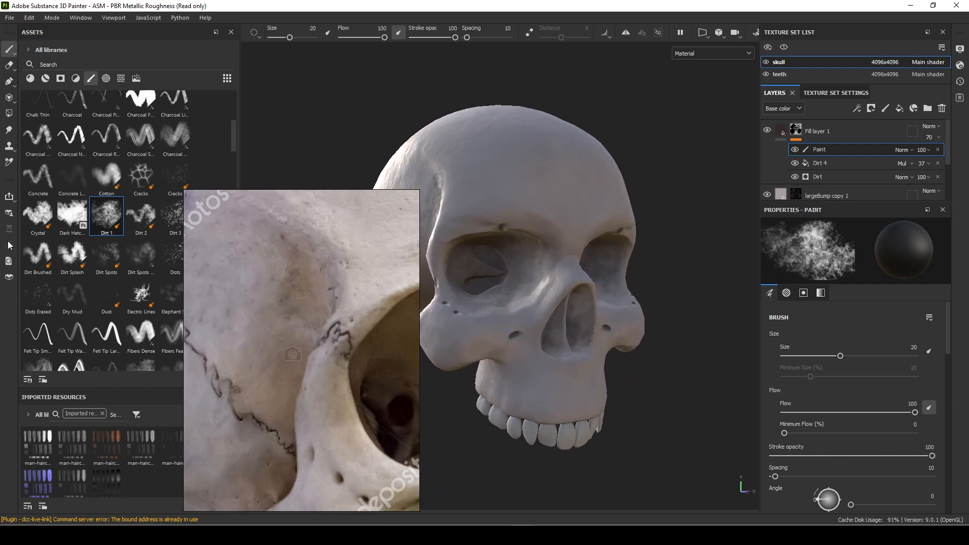